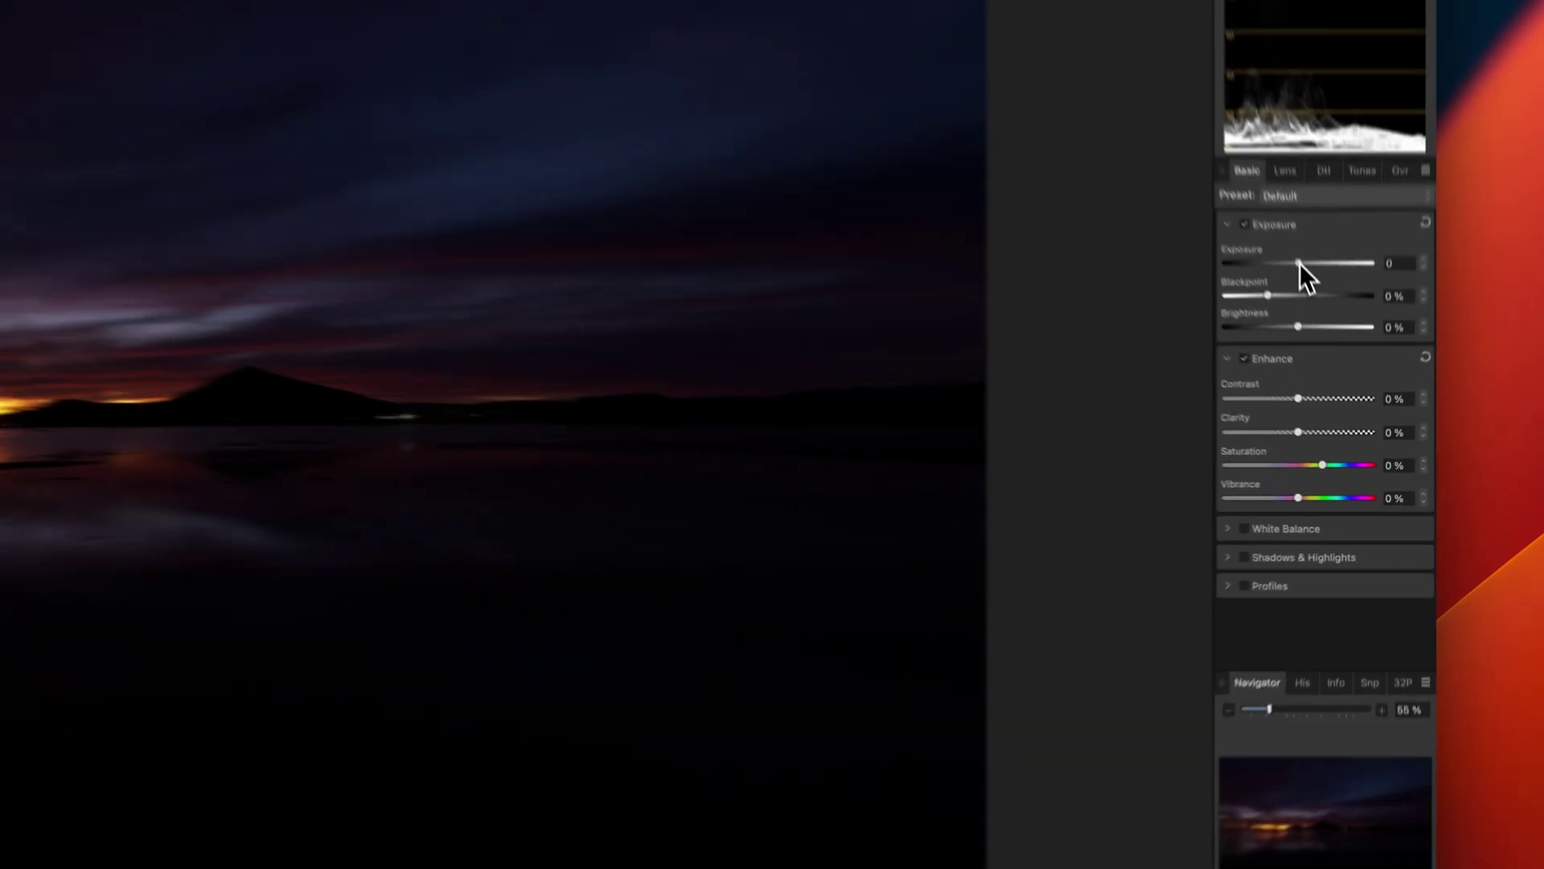
# Step: Raise the RAW lake photo's Exposure to 1.804 and enable the Shadows & Highlights adjustment
pyautogui.moveTo(1335, 359); pyautogui.dragTo(1349, 359)
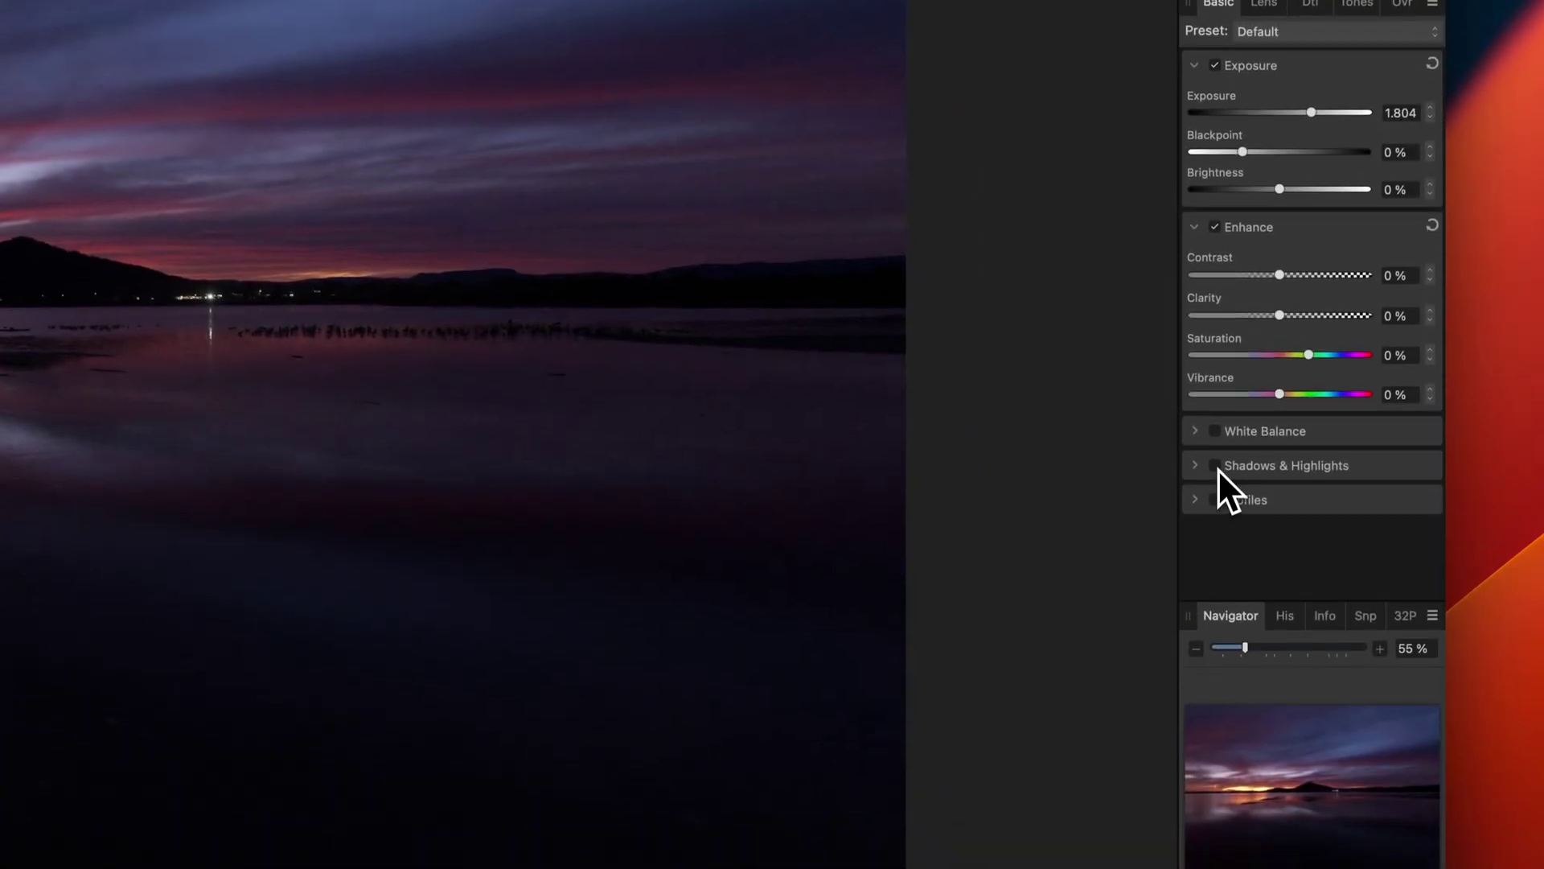
pyautogui.click(1215, 466)
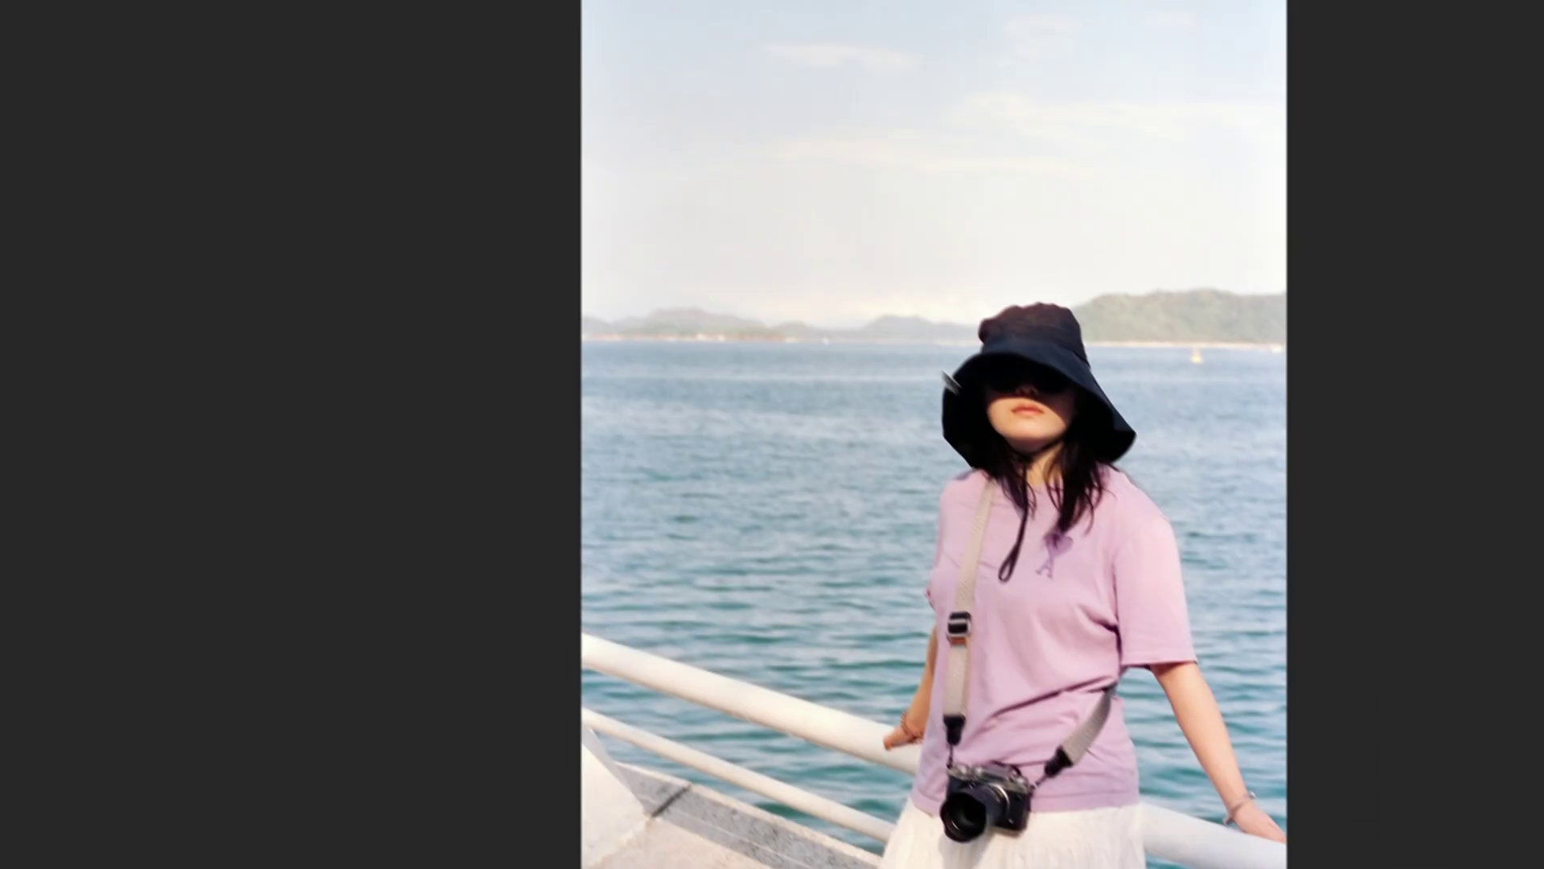
# Step: In Photoshop, select the area beside the woman, about 1380 × 2590 px, and generative-fill it with "American tourist wearing a stetson hat"
pyautogui.moveTo(976, 151); pyautogui.dragTo(675, 656)
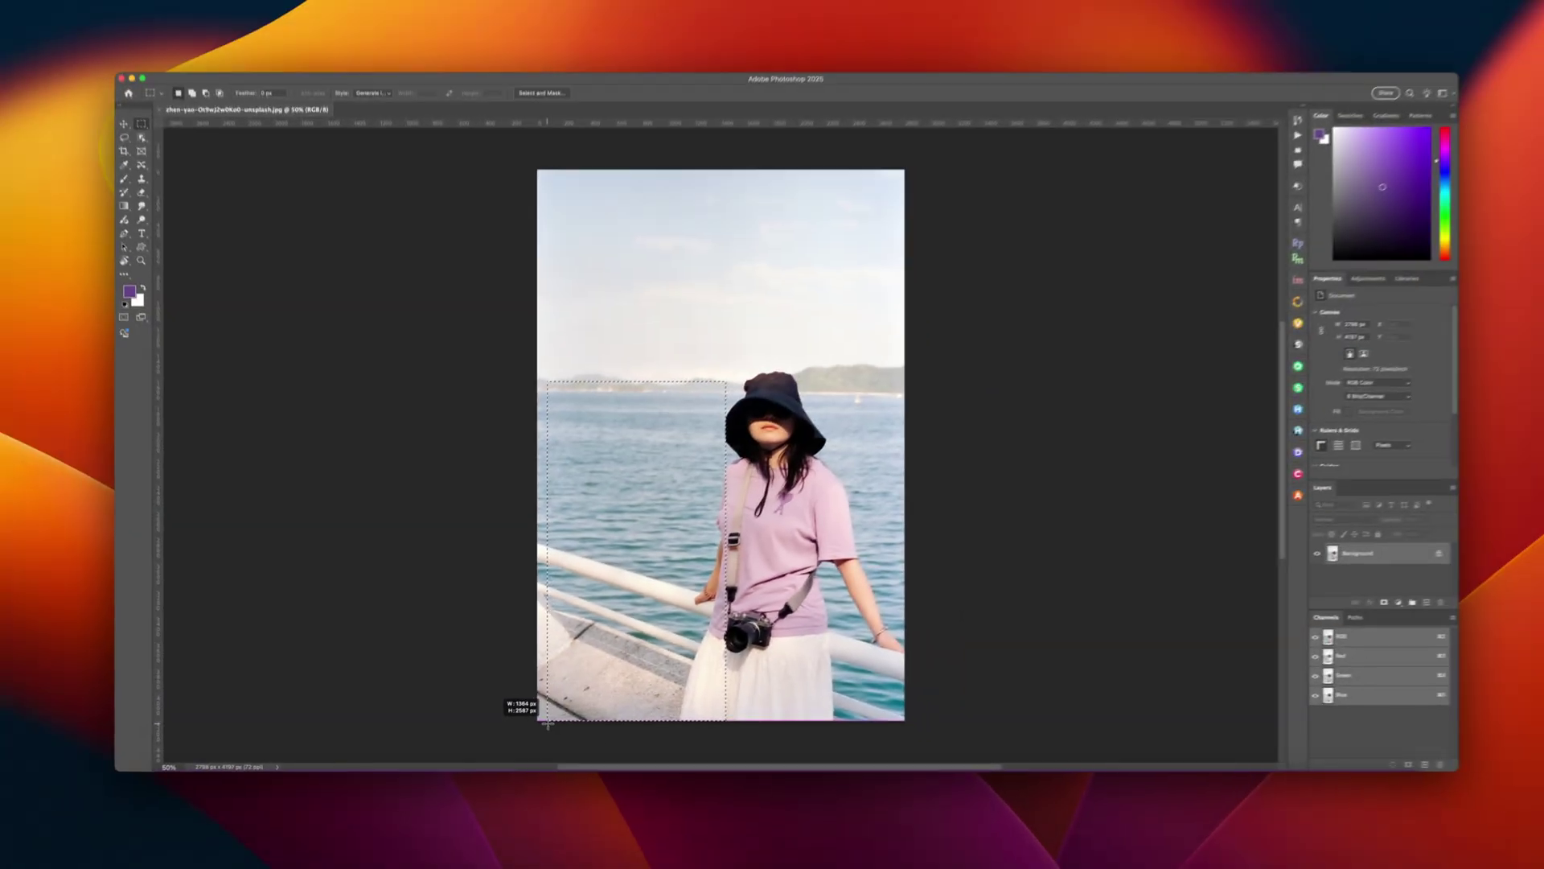
pyautogui.click(290, 700)
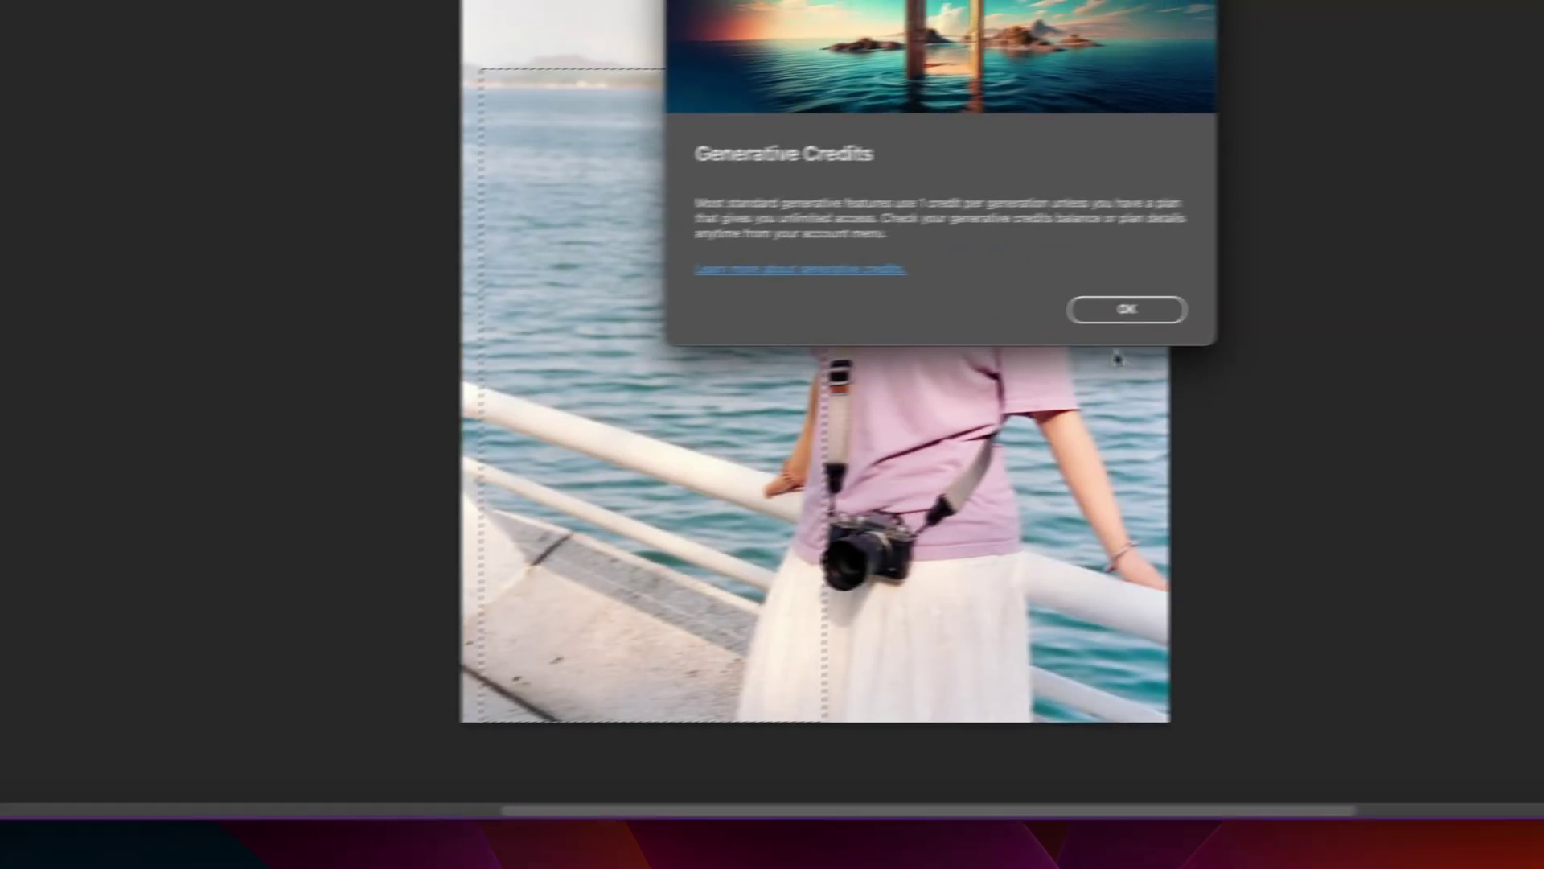
pyautogui.click(1126, 309)
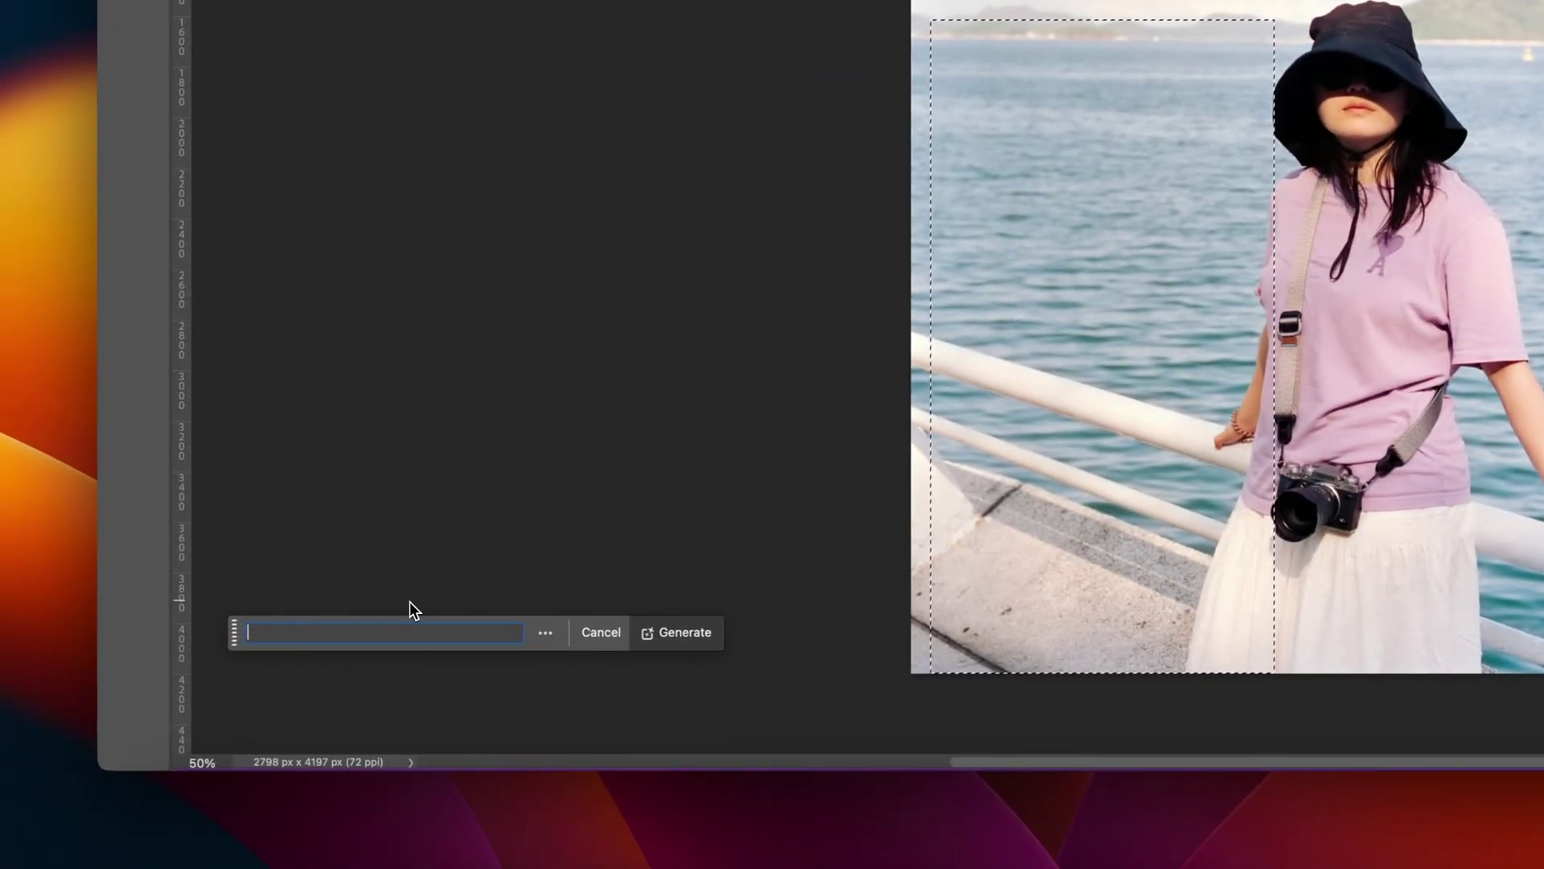
pyautogui.write('American tourist wearing a stetson')
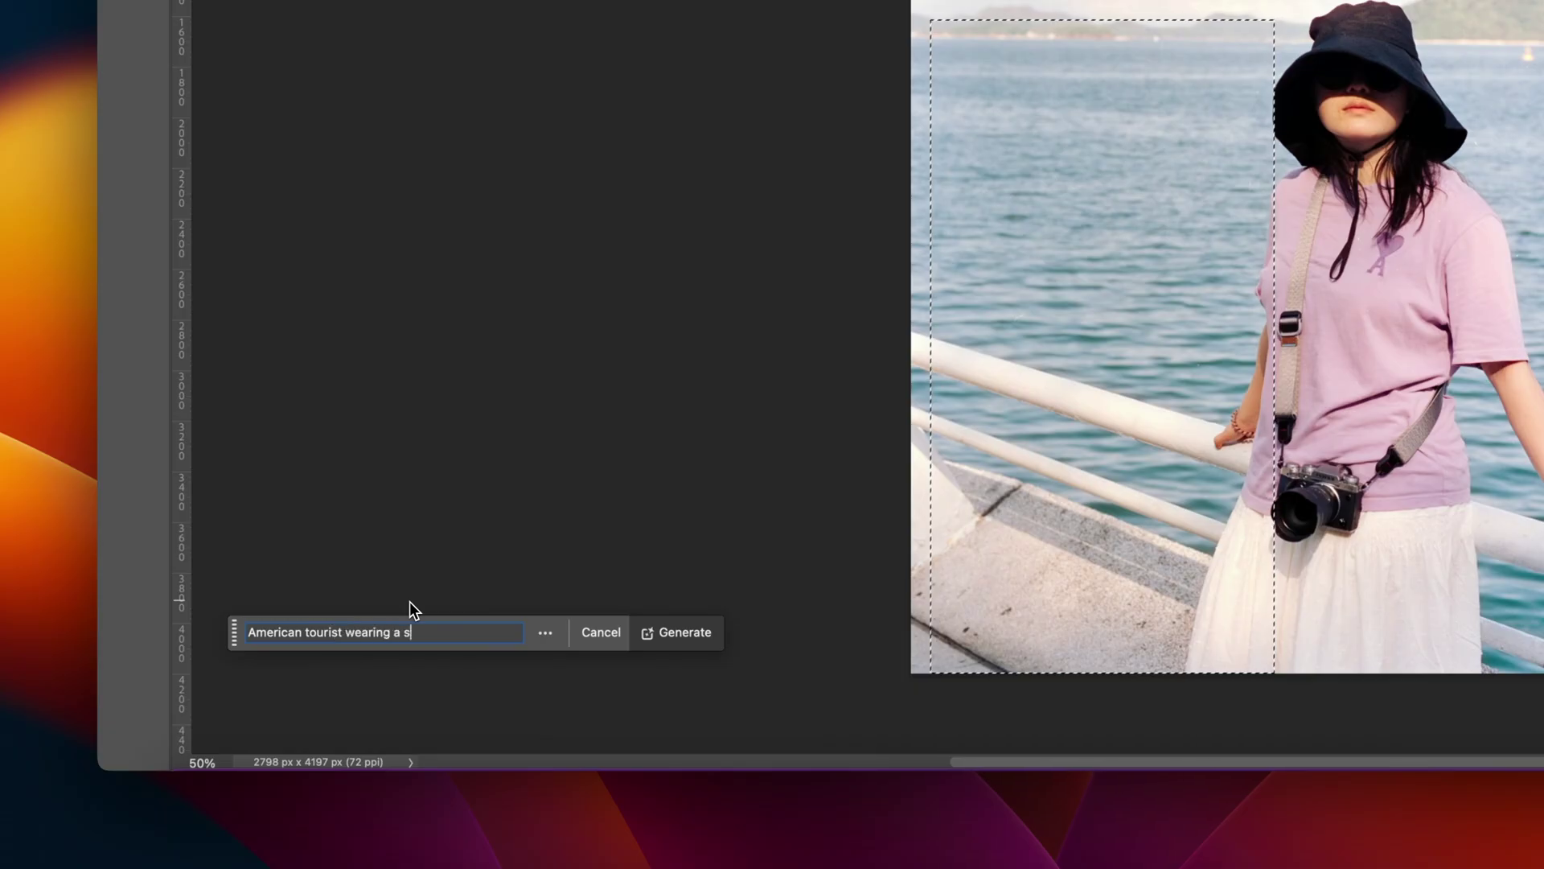
pyautogui.write(' hat')
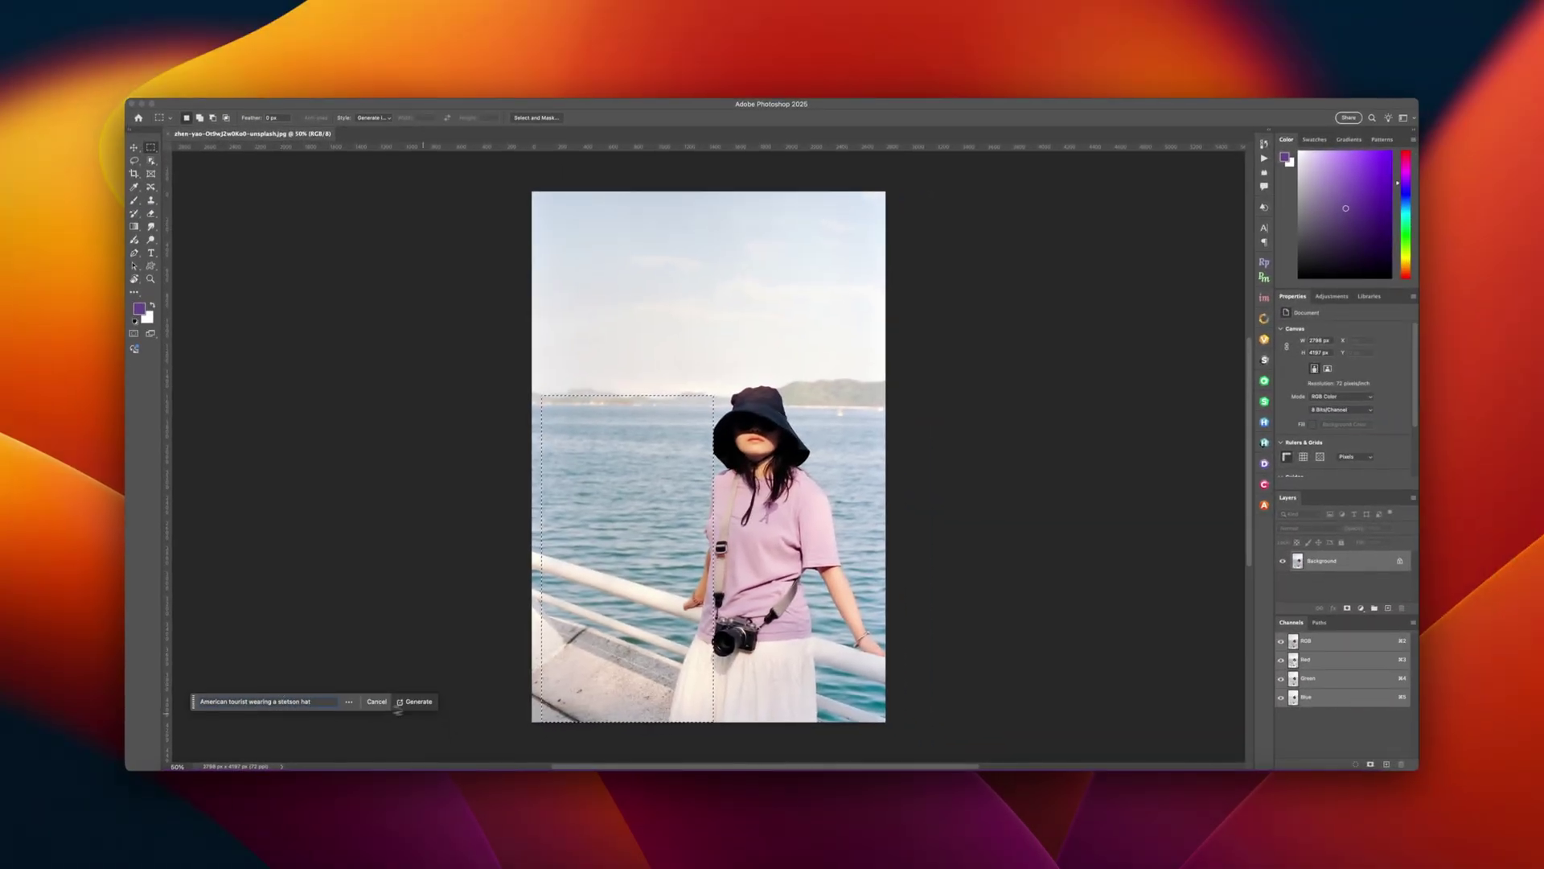
pyautogui.click(414, 702)
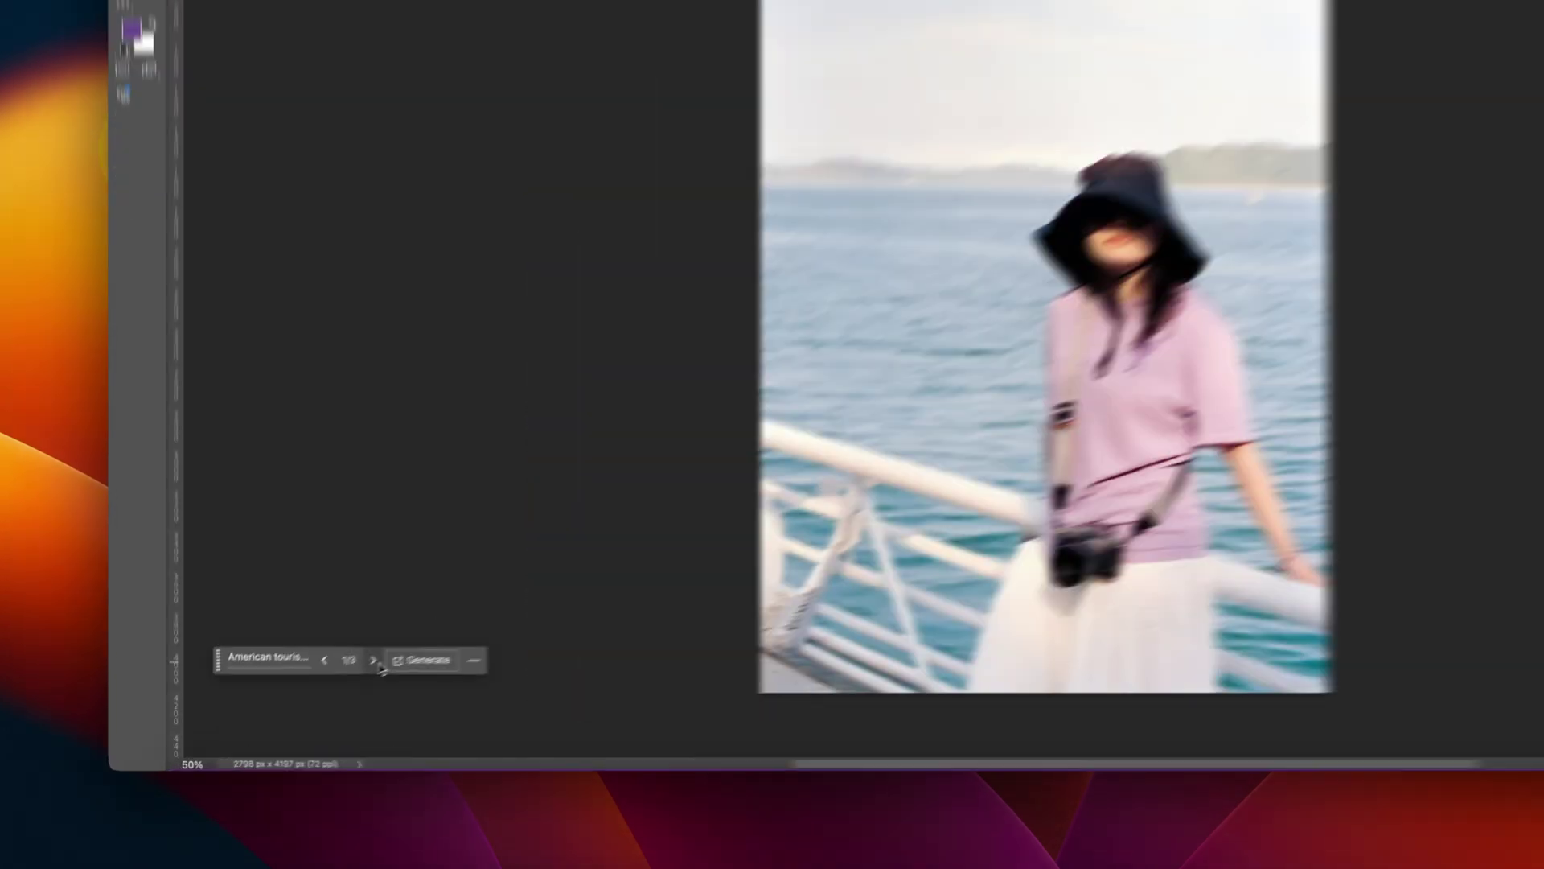
# Step: Browse through the generated tourist variations
pyautogui.click(291, 701)
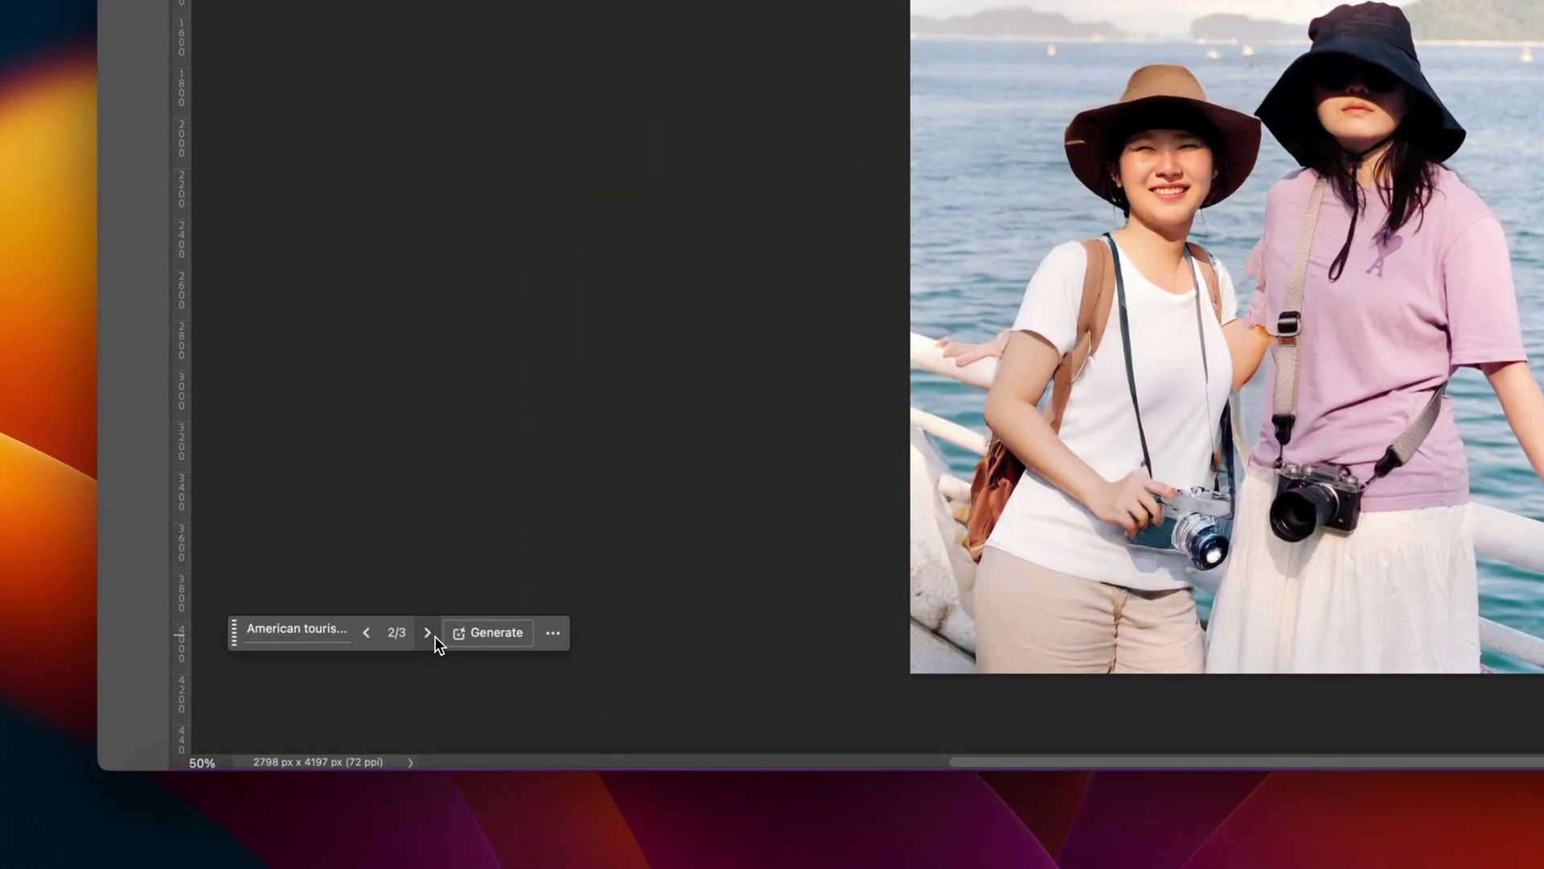
pyautogui.click(290, 701)
pyautogui.click(436, 635)
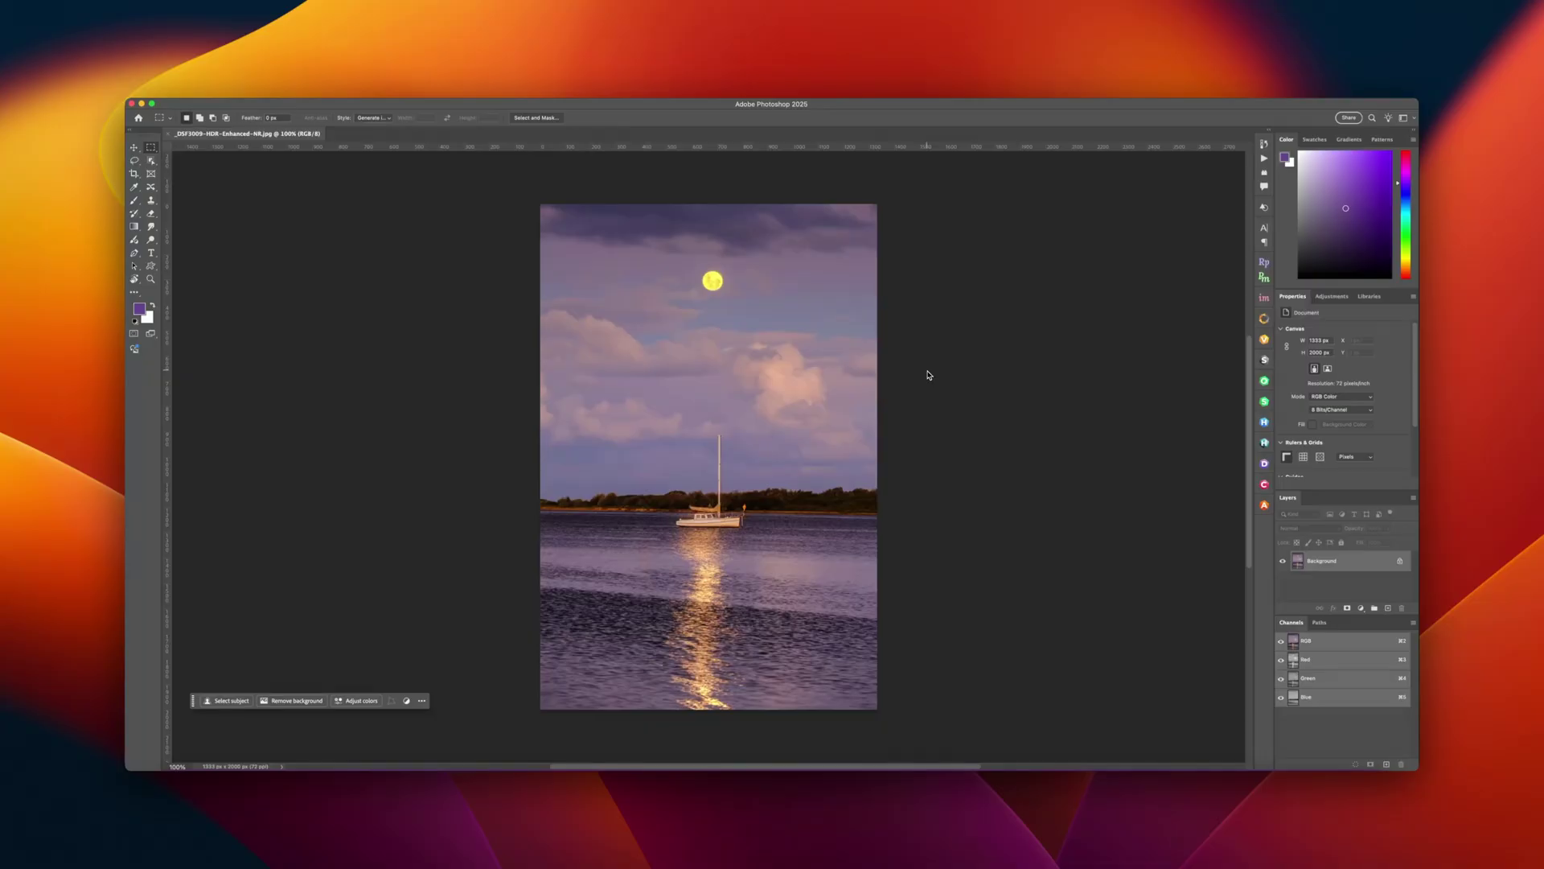
# Step: Open Neural Filters for the sailboat photo and enable Style Transfer with the mountain painting artist style
pyautogui.click(378, 90)
pyautogui.click(412, 138)
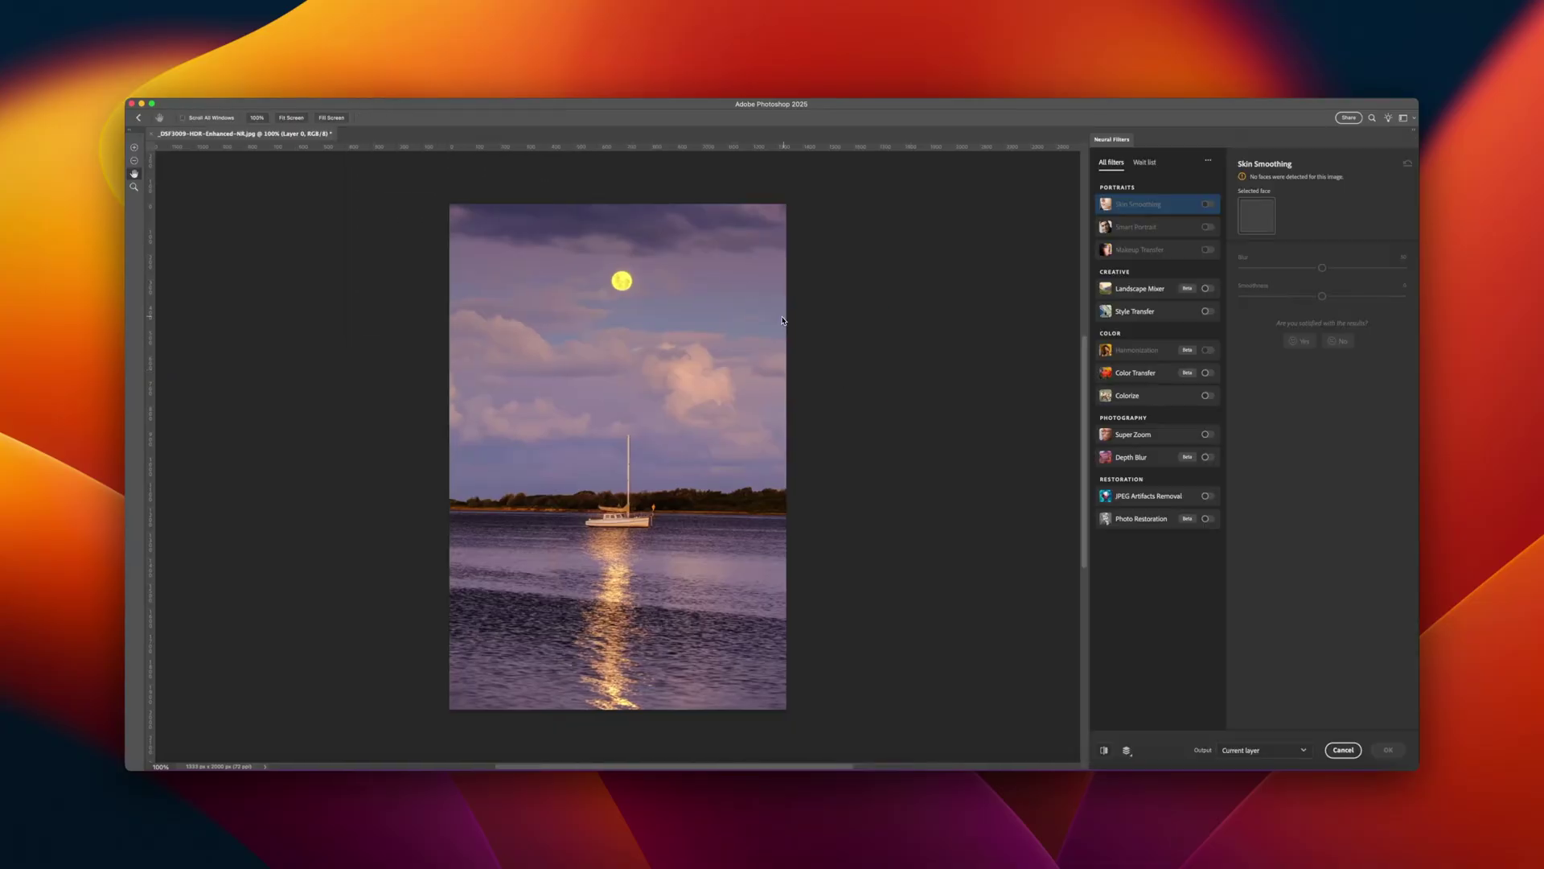
pyautogui.click(1206, 312)
pyautogui.click(1285, 267)
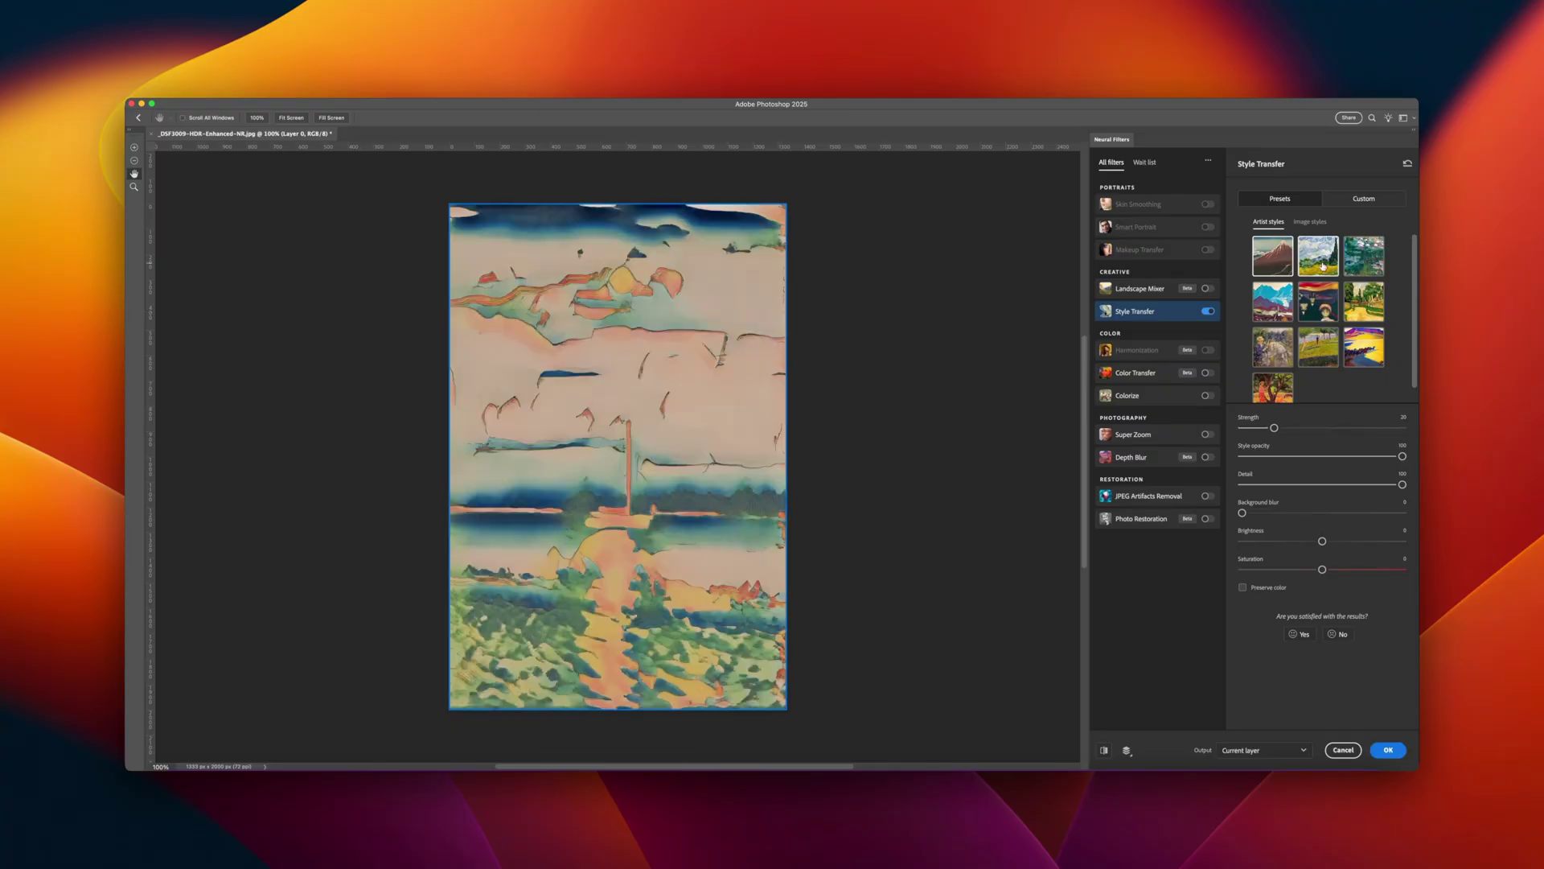
# Step: Try other Style Transfer artist styles, choose the yellow-and-purple painting, adjust its Strength and reduce the Style opacity
pyautogui.click(1323, 265)
pyautogui.click(1364, 256)
pyautogui.click(1323, 351)
pyautogui.click(1364, 347)
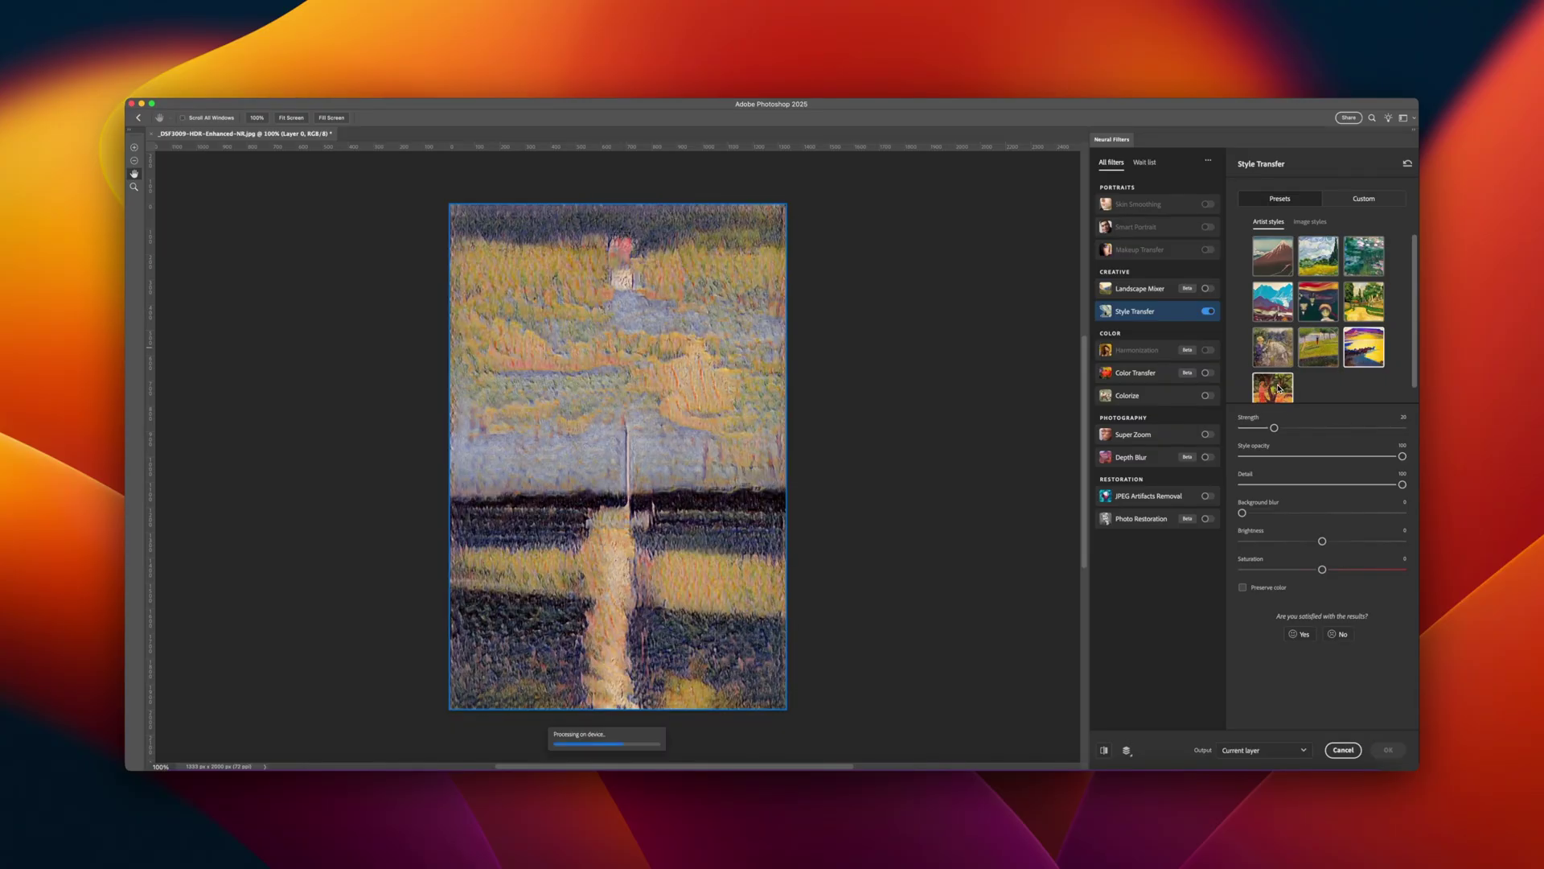
pyautogui.moveTo(1287, 429)
pyautogui.mouseDown()
pyautogui.moveTo(1356, 428)
pyautogui.moveTo(1271, 428)
pyautogui.mouseUp()
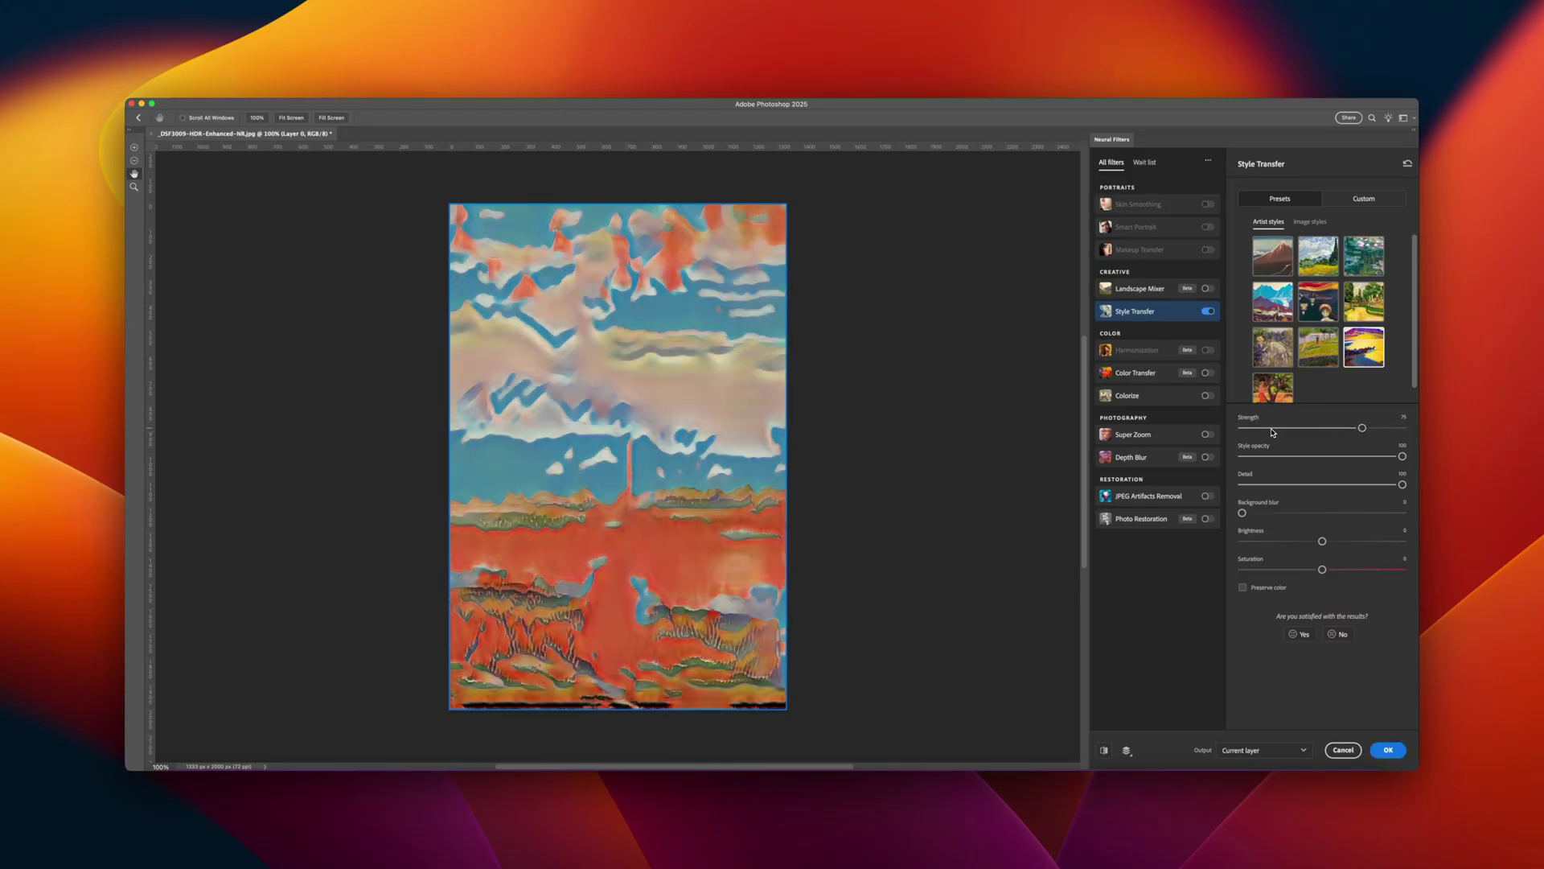
pyautogui.moveTo(1402, 456); pyautogui.dragTo(1324, 455)
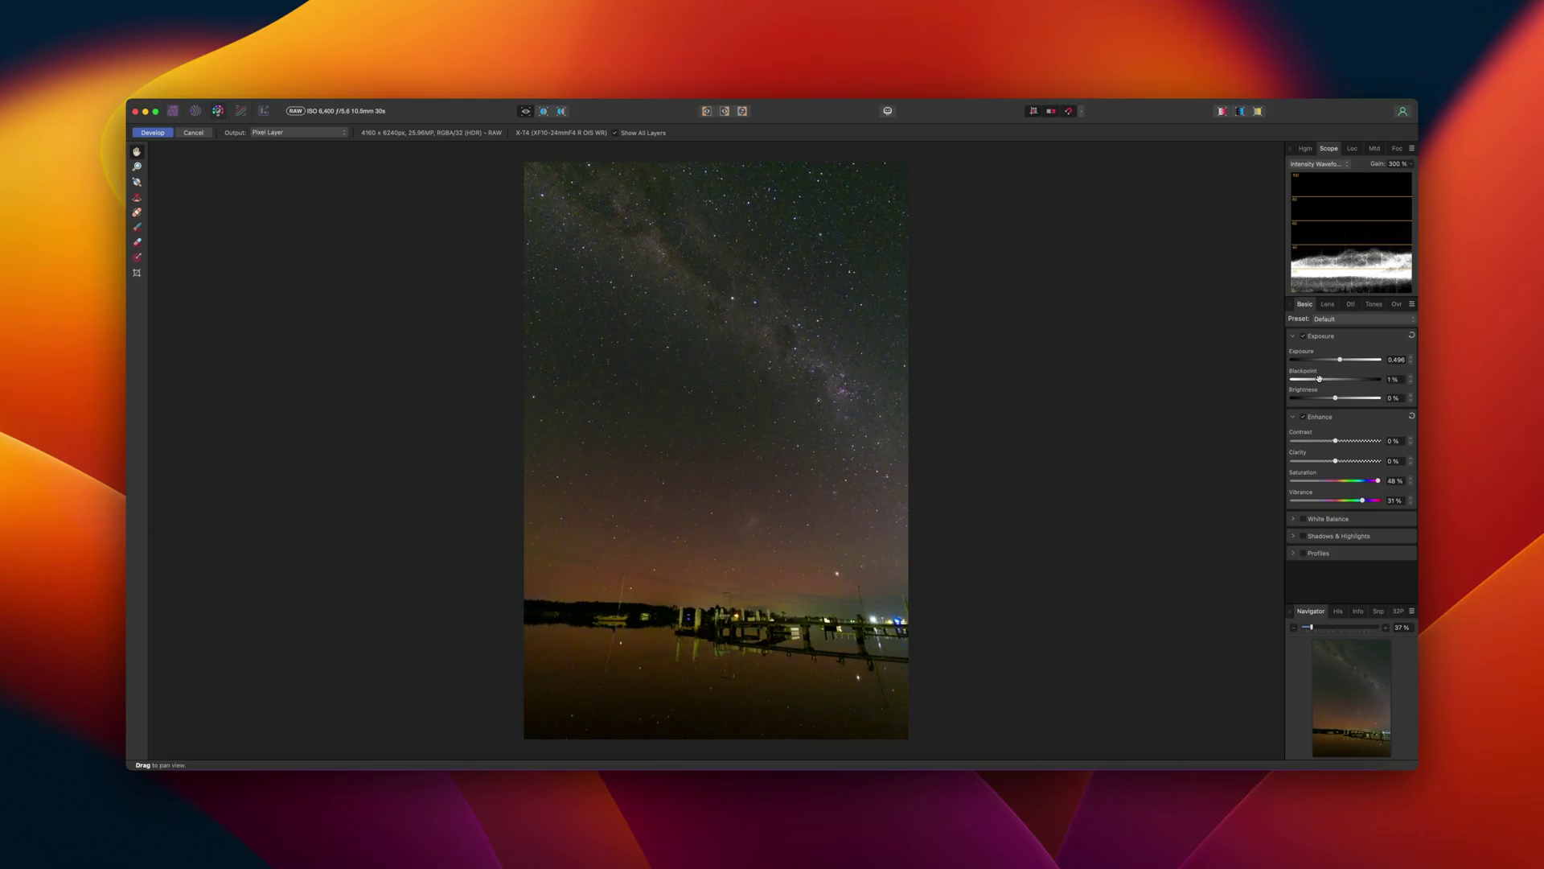
pyautogui.scroll(-2, 1354, 547)
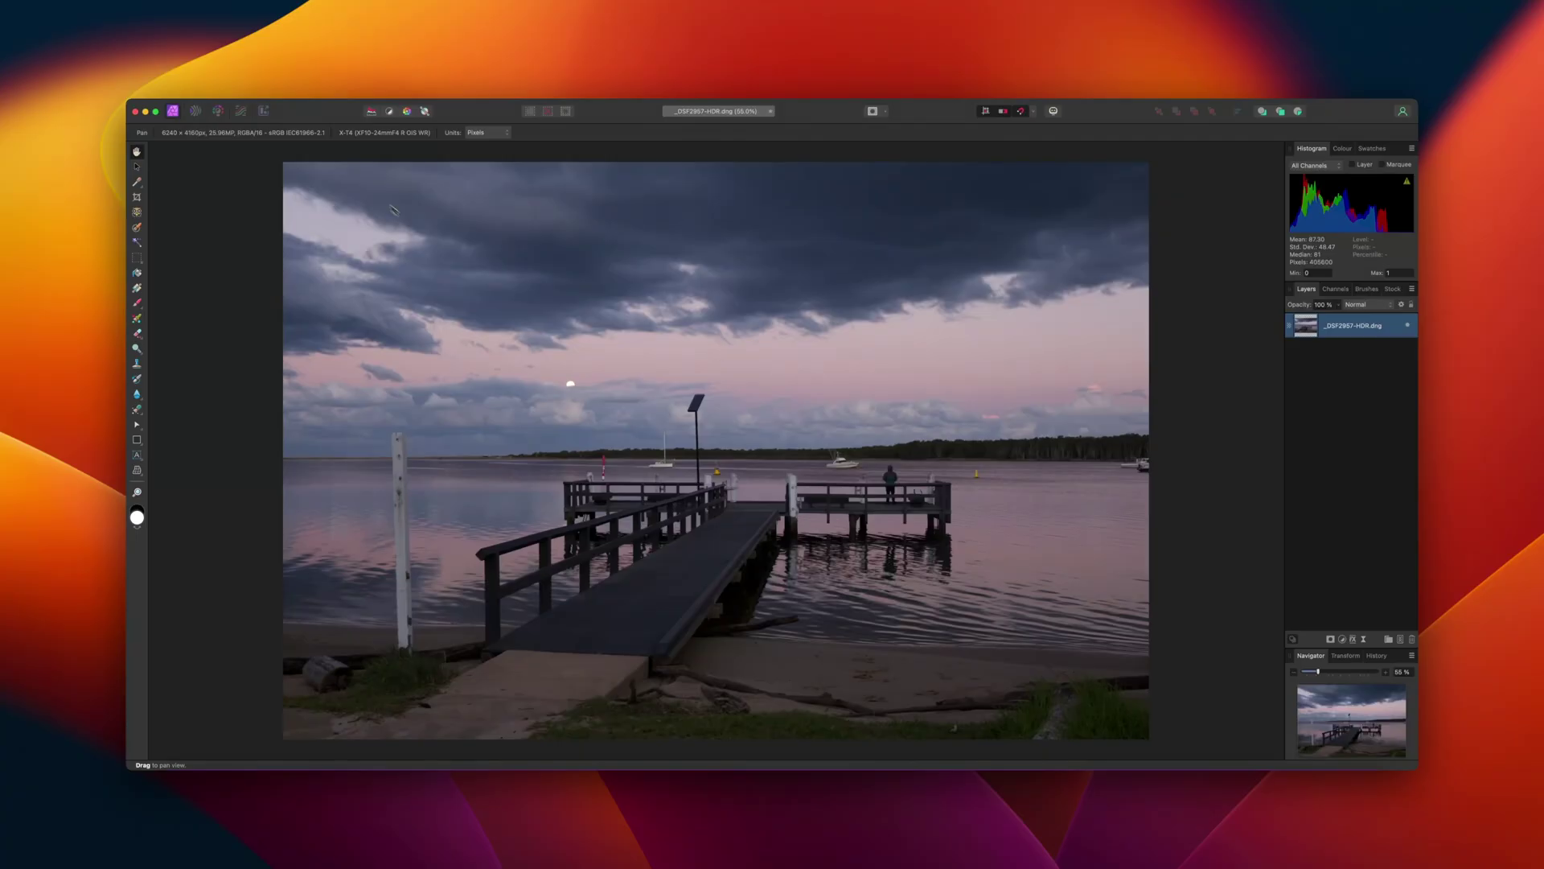
# Step: In Affinity Photo, convert the jetty photo to CMYK/8 with the U.S. Web Coated (SWOP) v2 profile
pyautogui.click(290, 47)
pyautogui.click(314, 135)
pyautogui.click(716, 394)
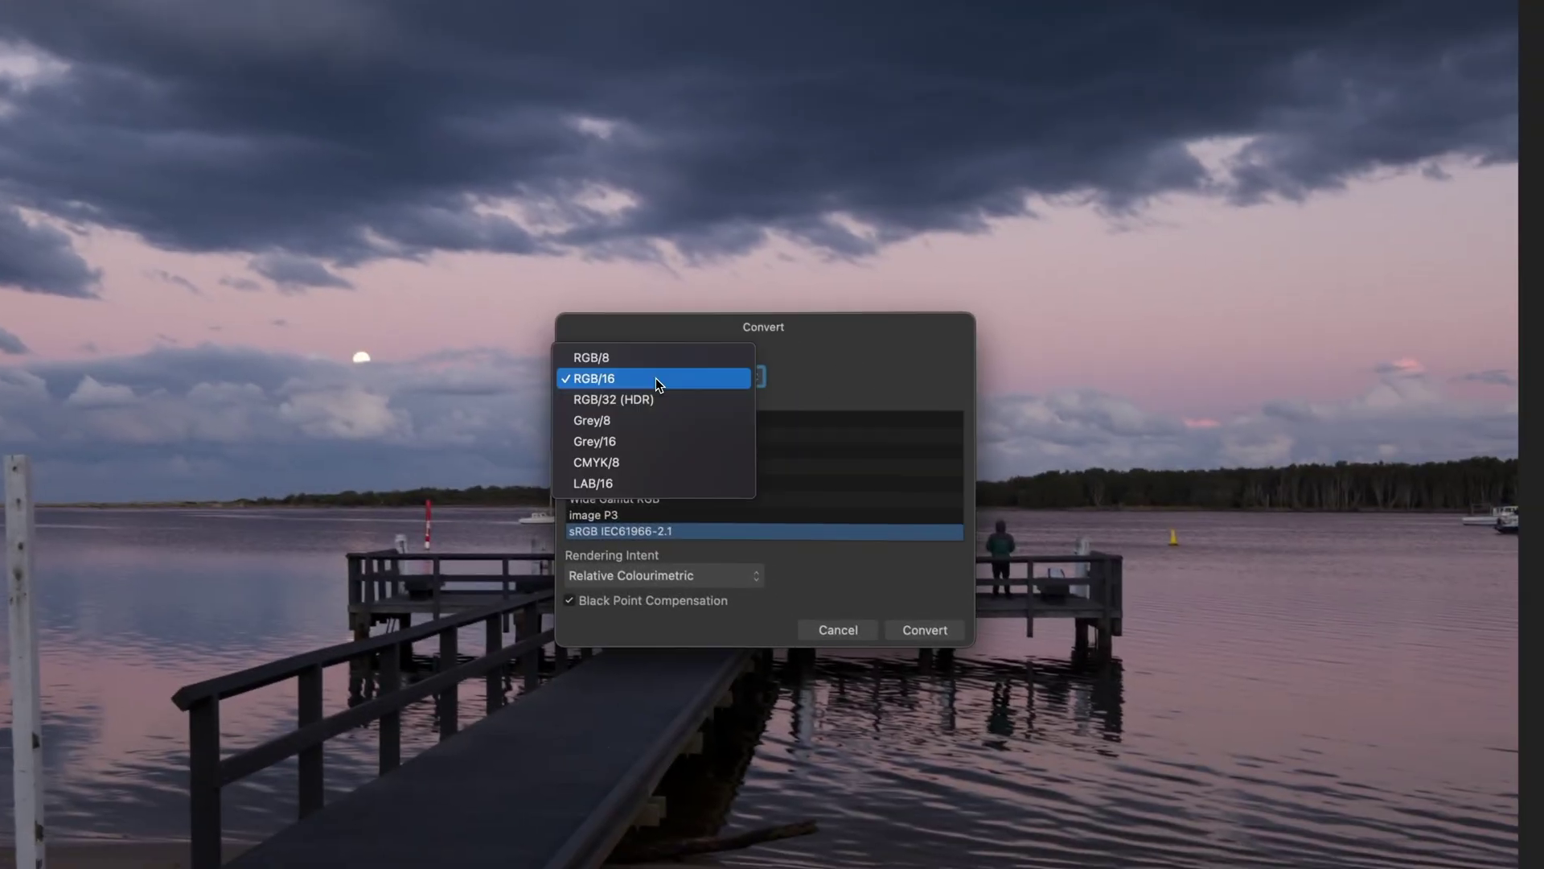
pyautogui.click(620, 463)
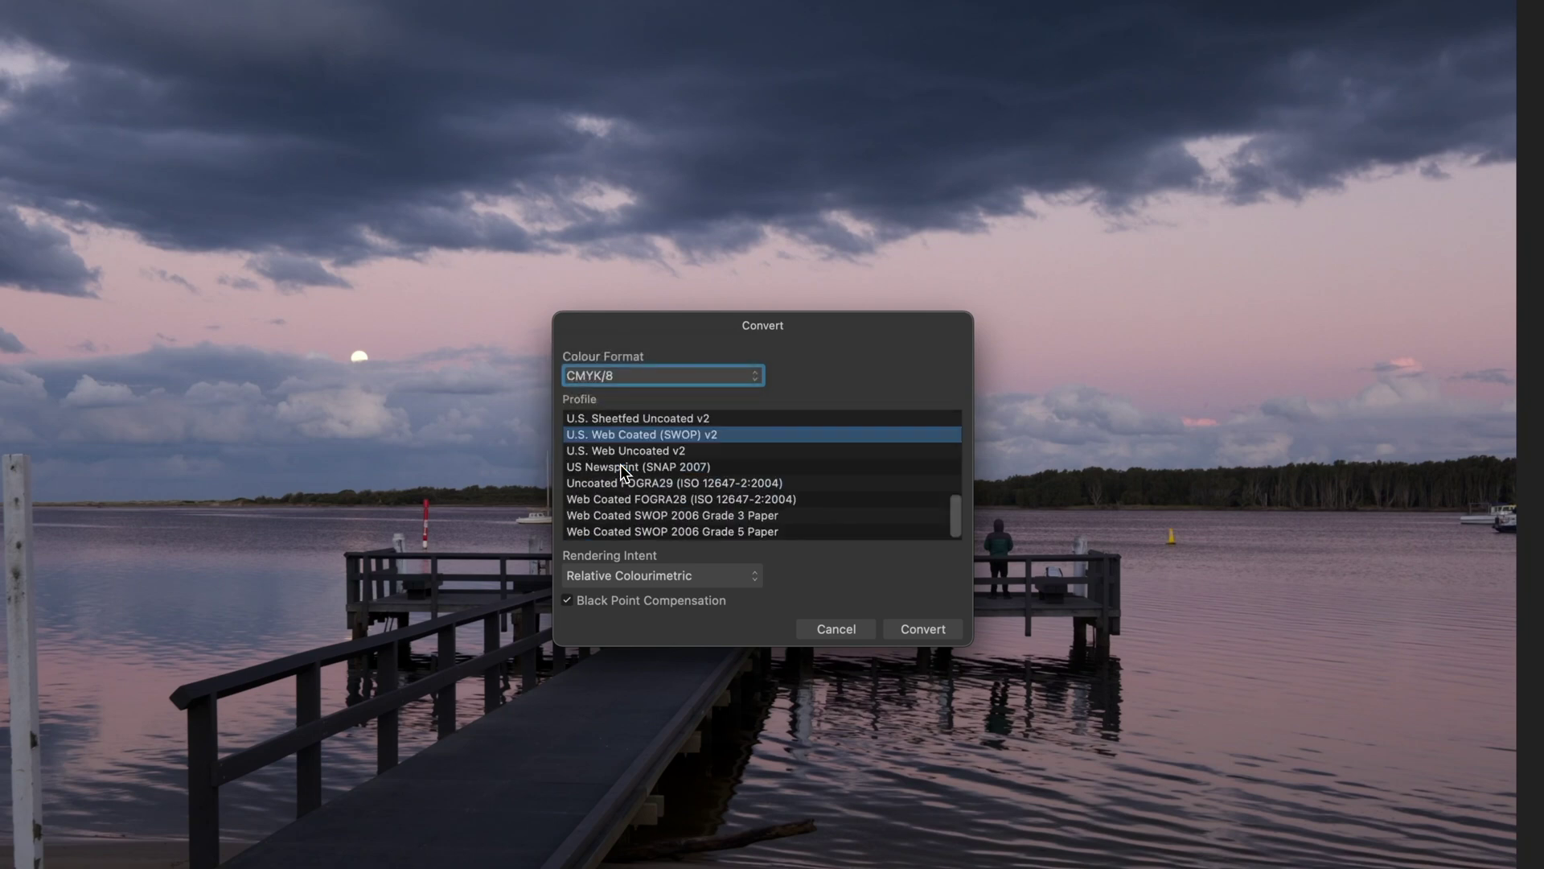
pyautogui.click(933, 629)
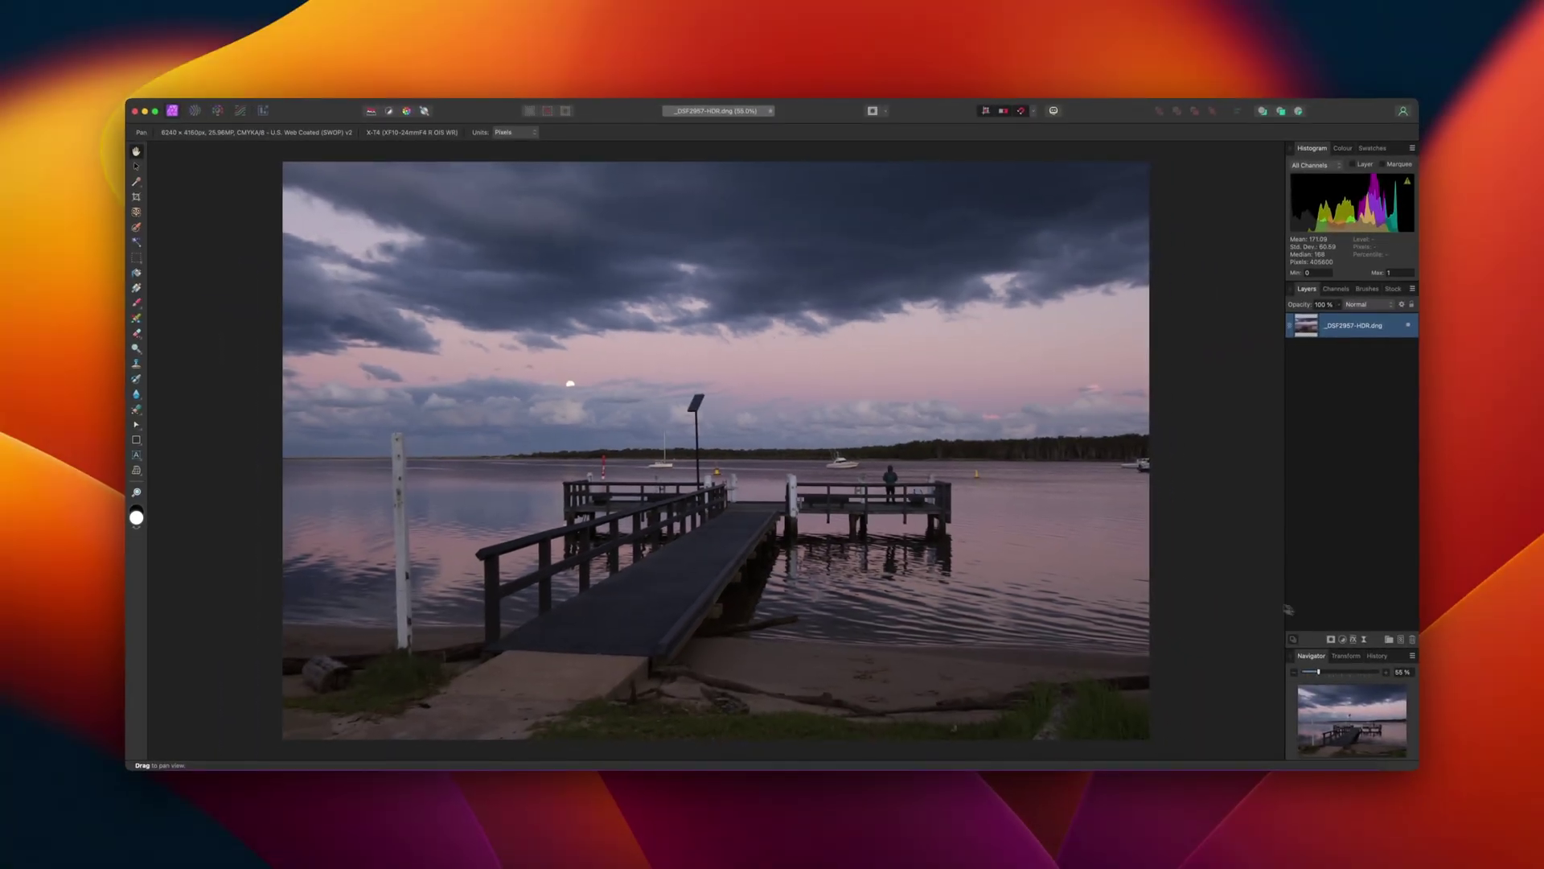
# Step: Open the adjustment layer choices for the jetty photo and pick one
pyautogui.click(1341, 638)
pyautogui.click(1352, 669)
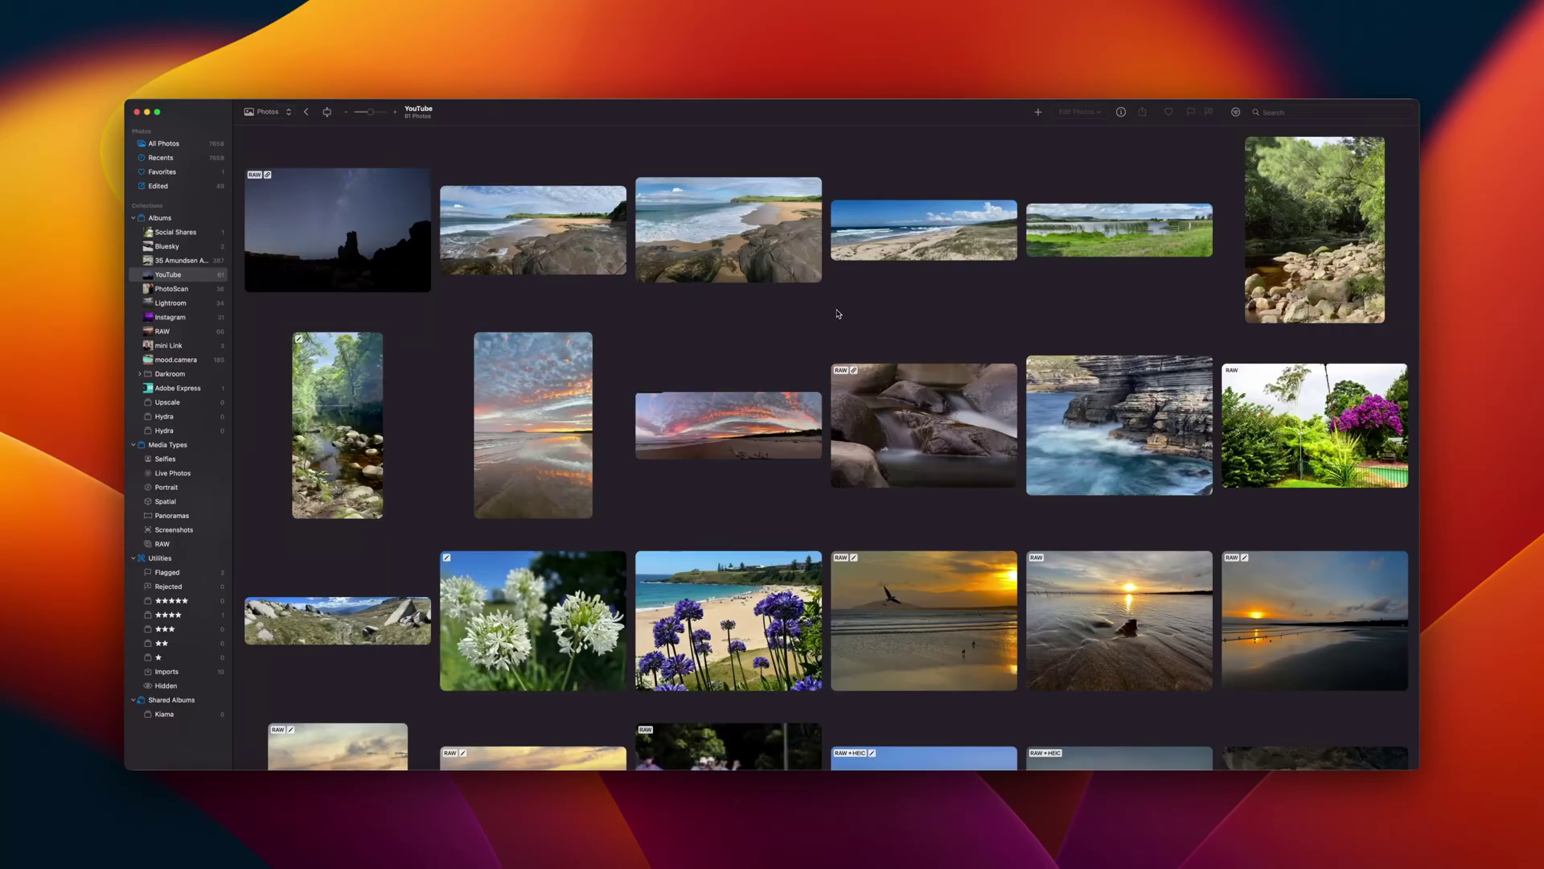
# Step: In Photomator, open the sunset Tower Bridge photo from the YouTube album for color adjustment and toggle on White Balance
pyautogui.scroll(-15, 878, 363)
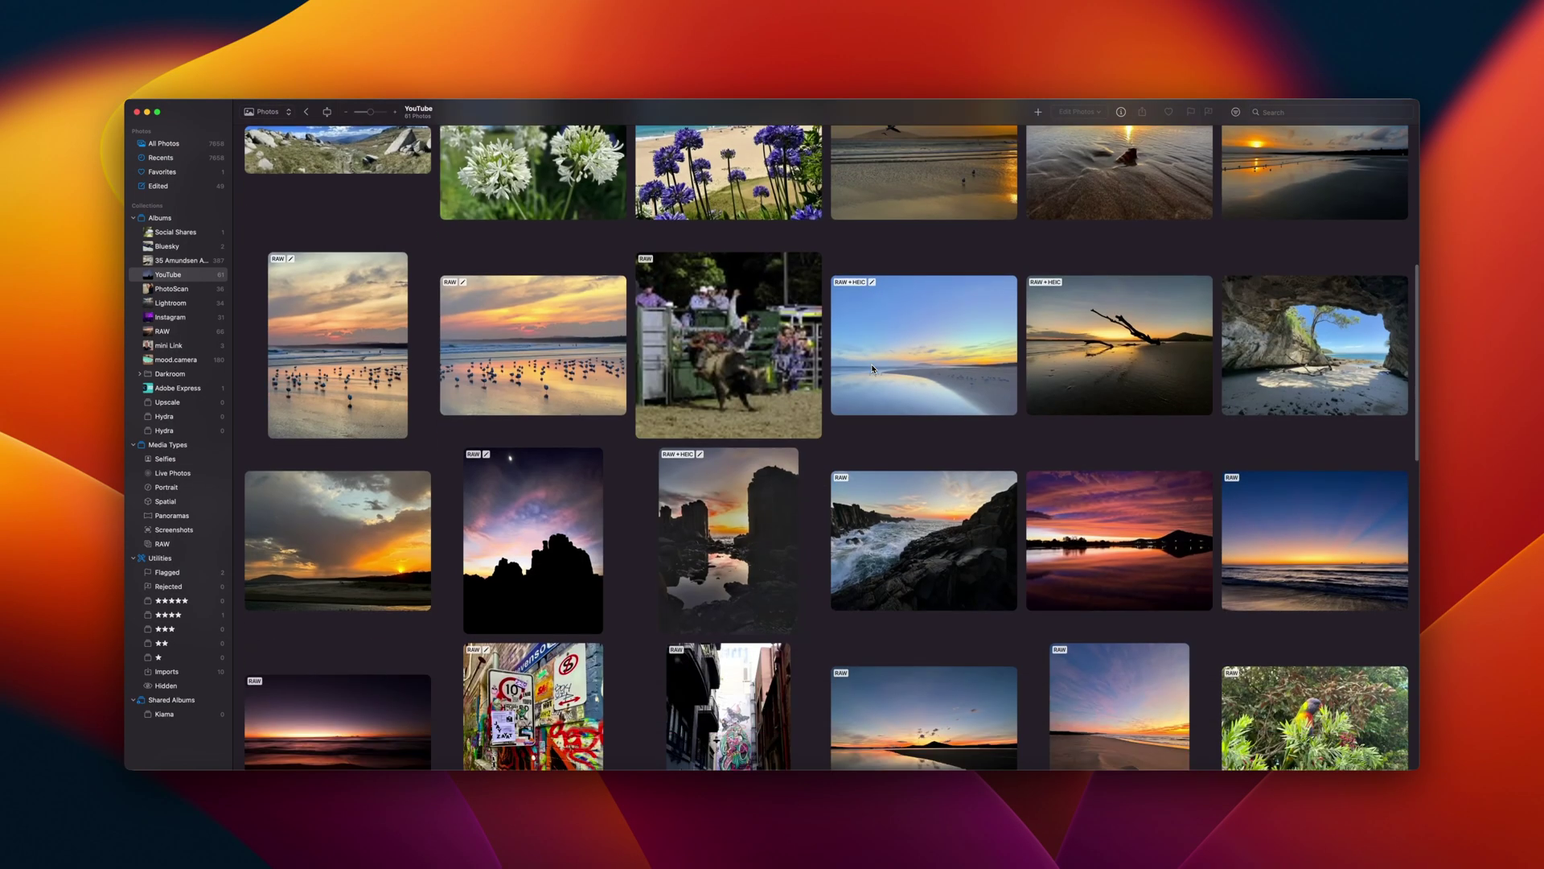
pyautogui.scroll(-5, 872, 368)
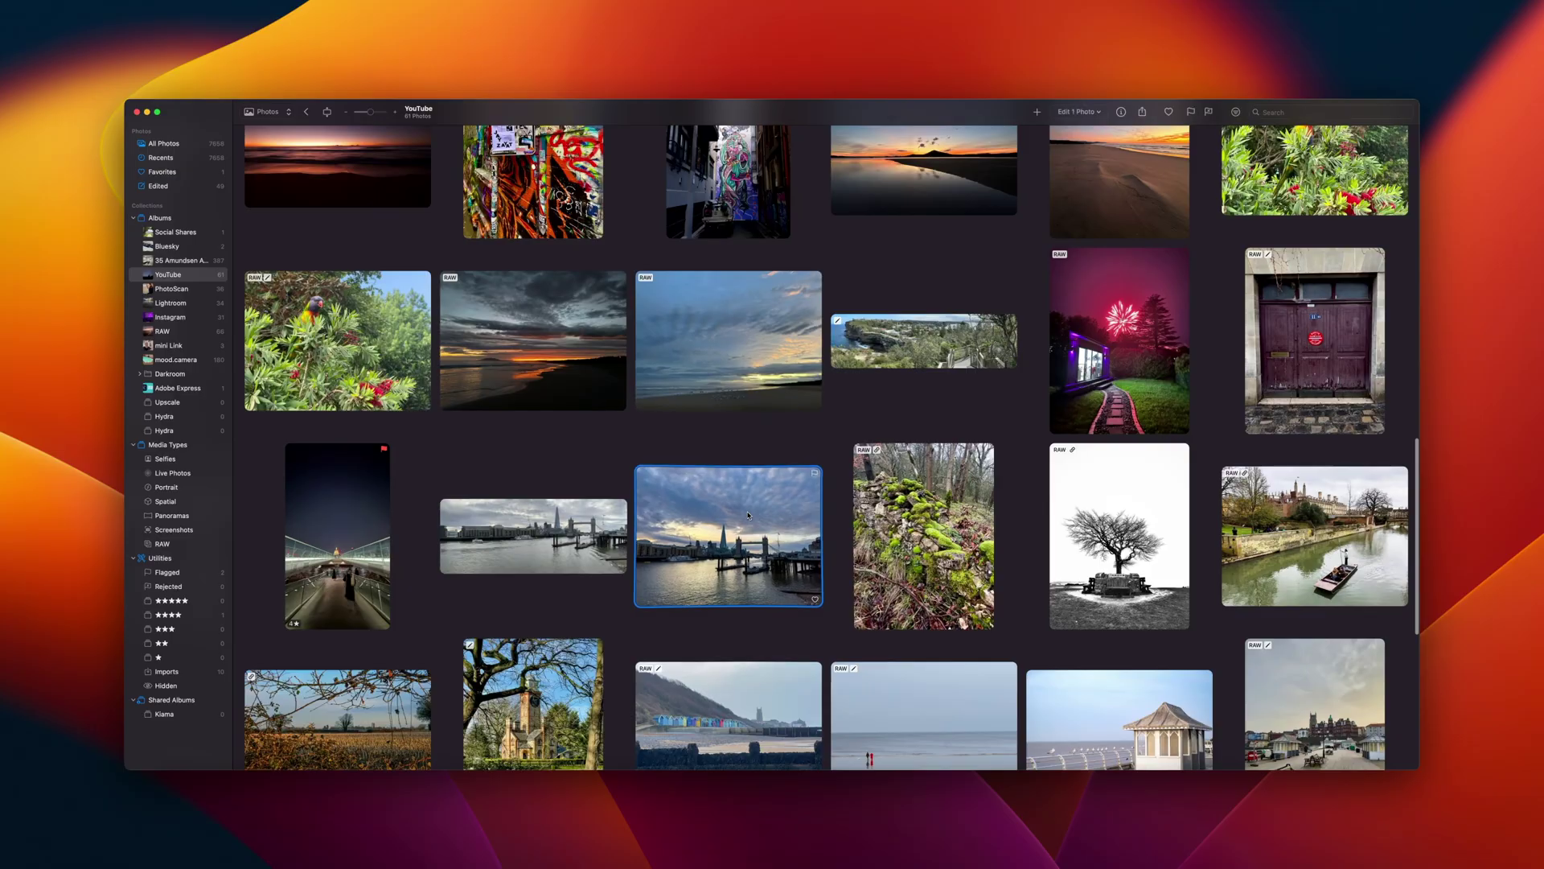
pyautogui.doubleClick(748, 515)
pyautogui.click(1354, 115)
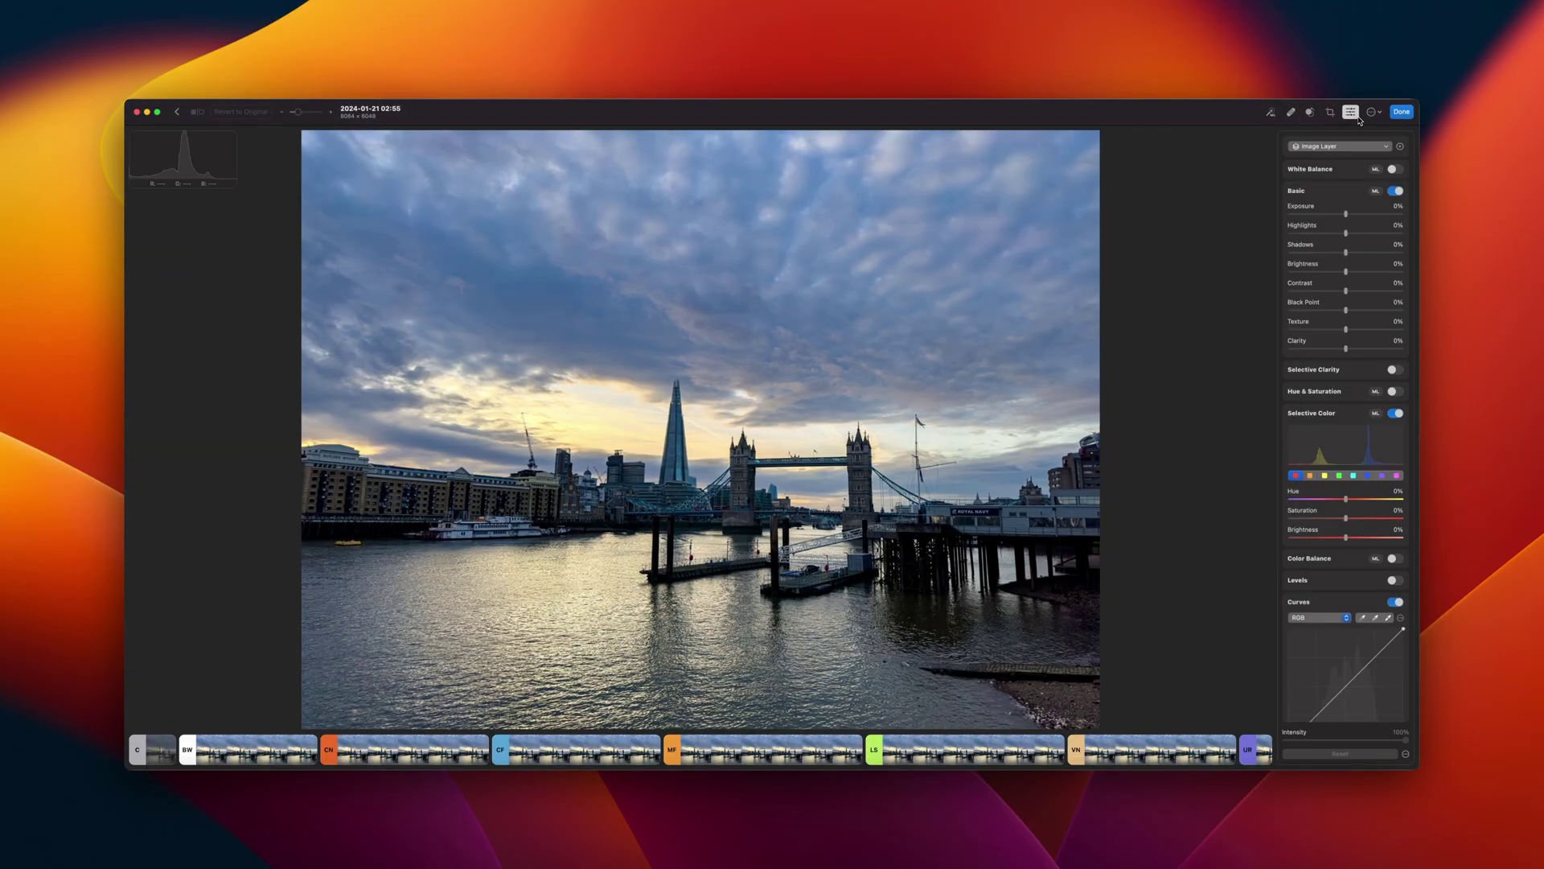
pyautogui.click(1395, 170)
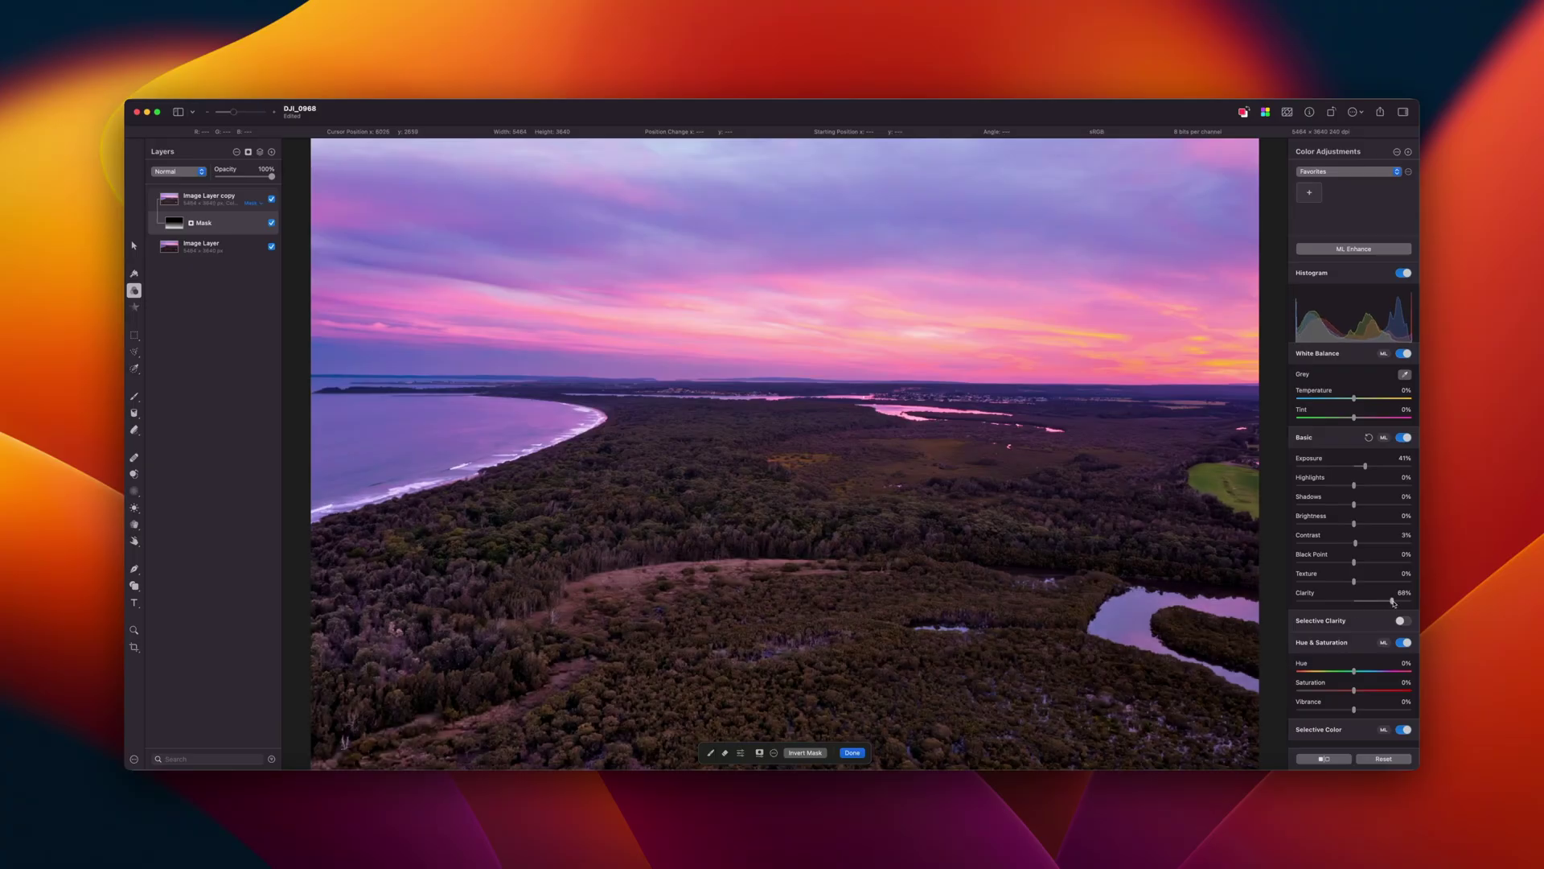
# Step: In Pixelmator Pro, set the masked layer copy's Contrast and Black Point to 13%, raise Brightness and reduce Clarity
pyautogui.moveTo(1393, 602); pyautogui.dragTo(1377, 526)
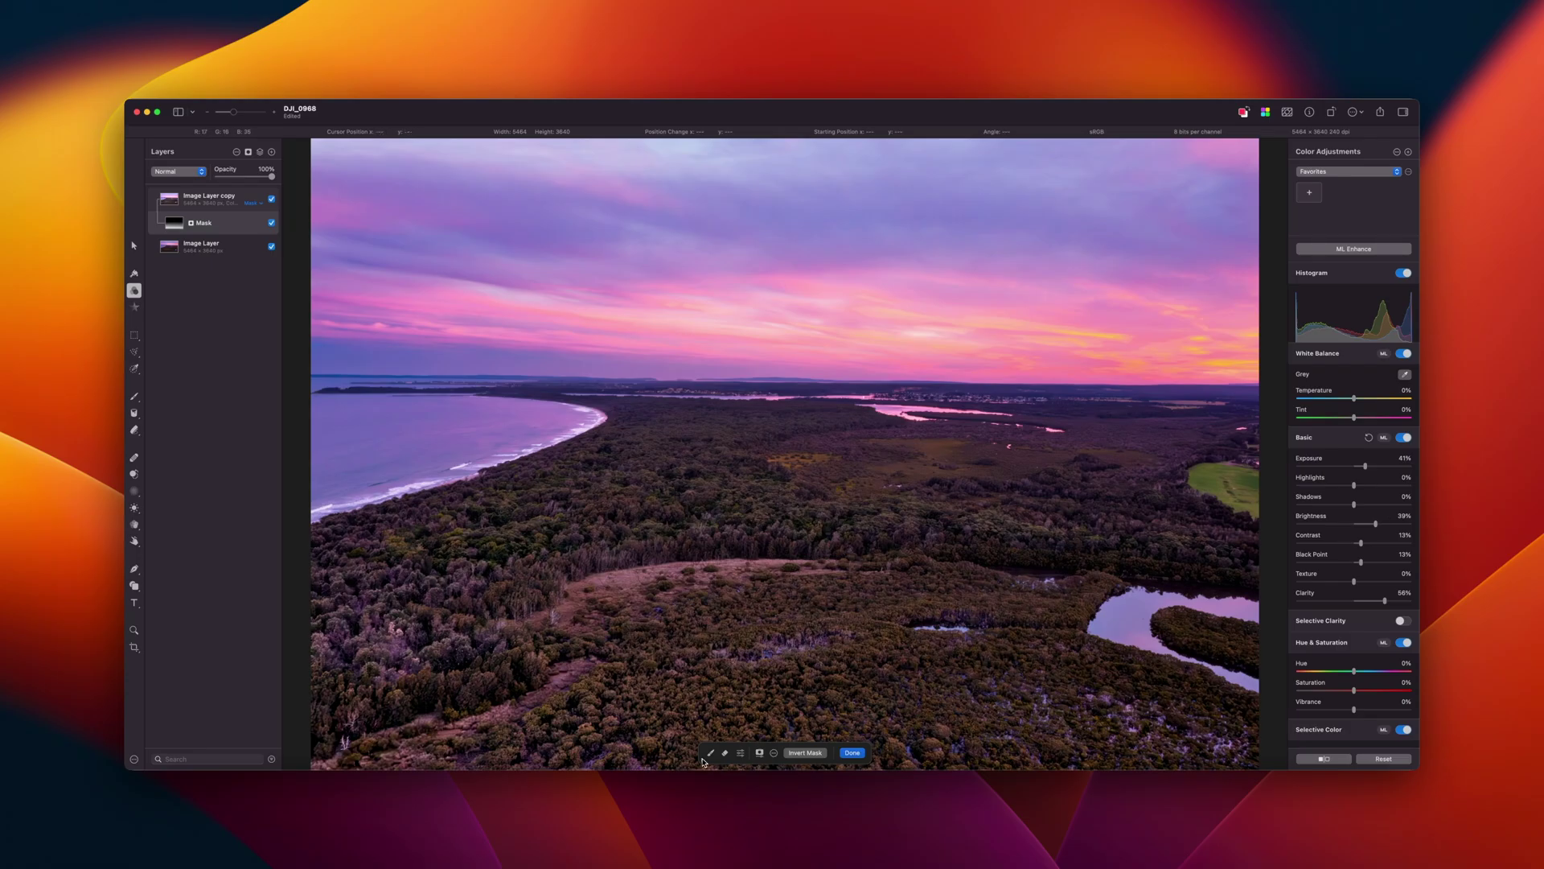
pyautogui.press('Escape')
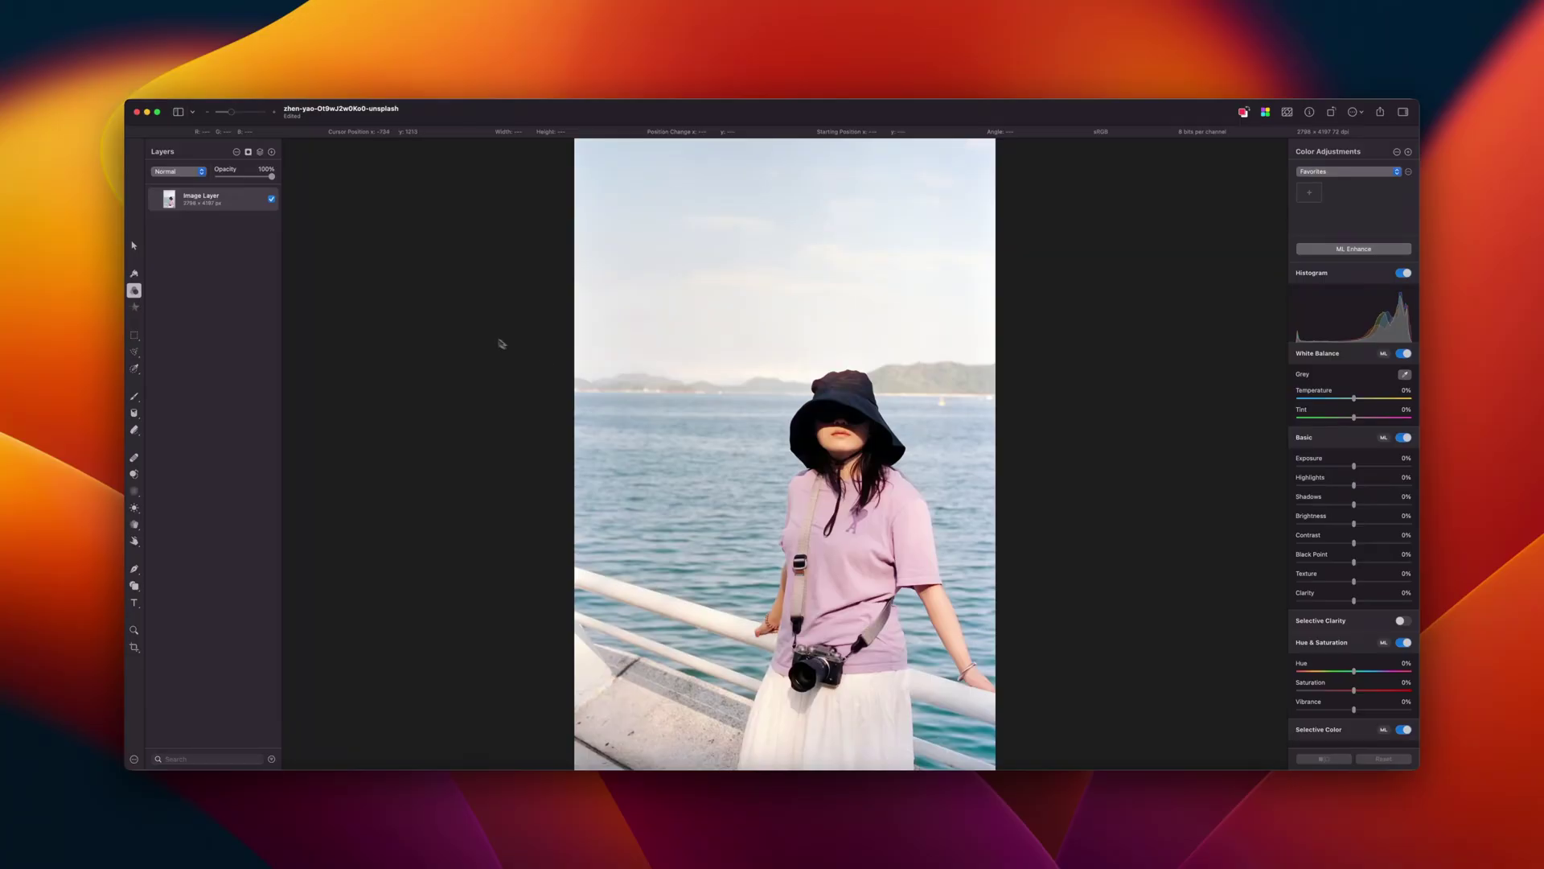
# Step: Remove the background from the photo of the woman by the railing
pyautogui.click(240, 92)
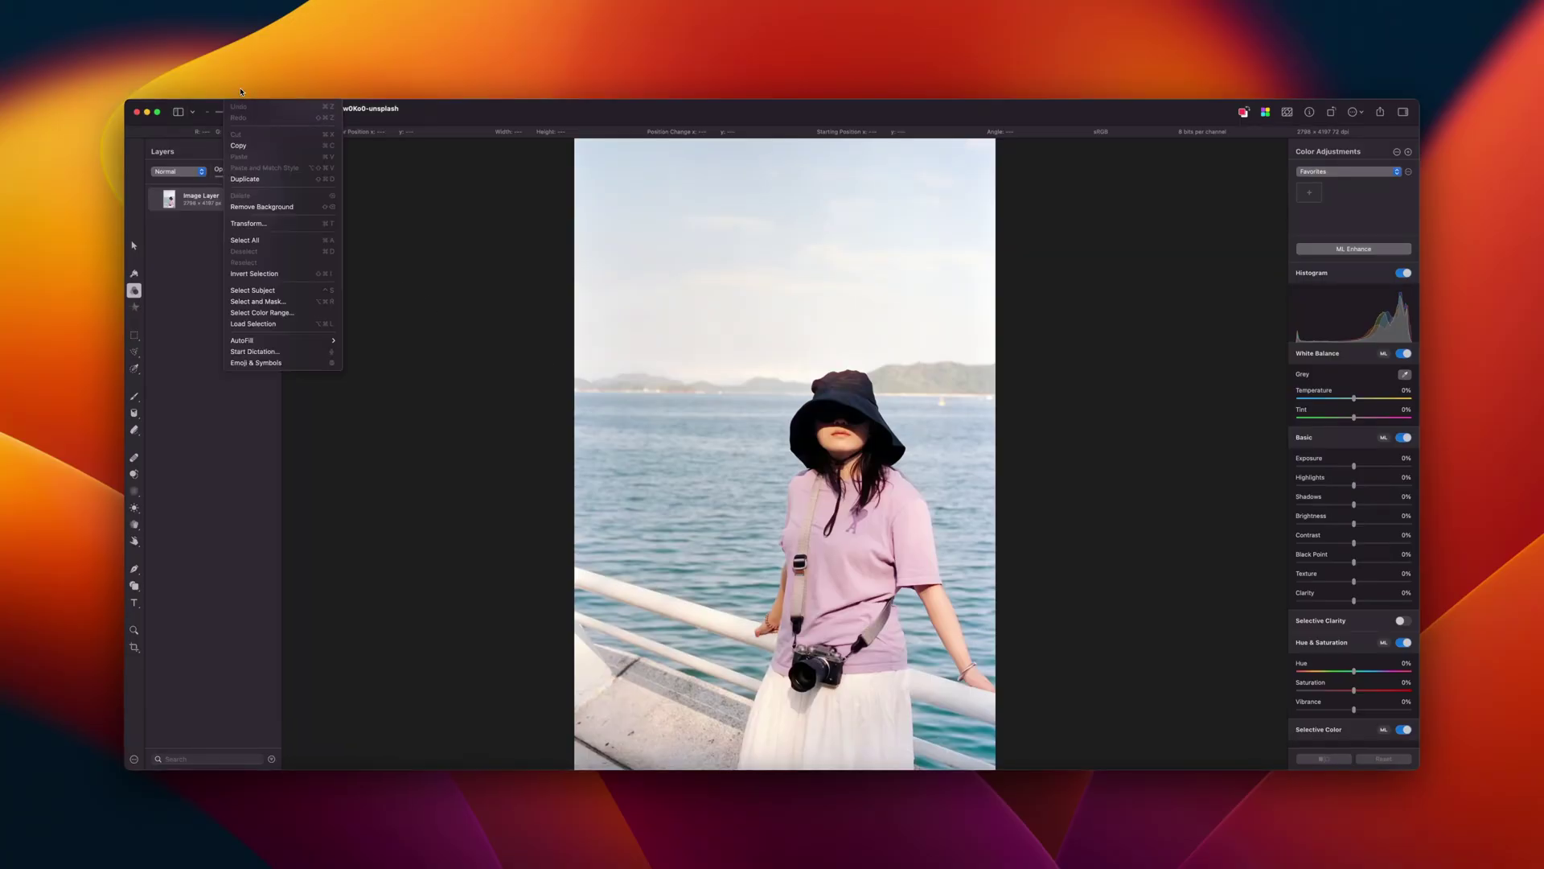
pyautogui.click(310, 208)
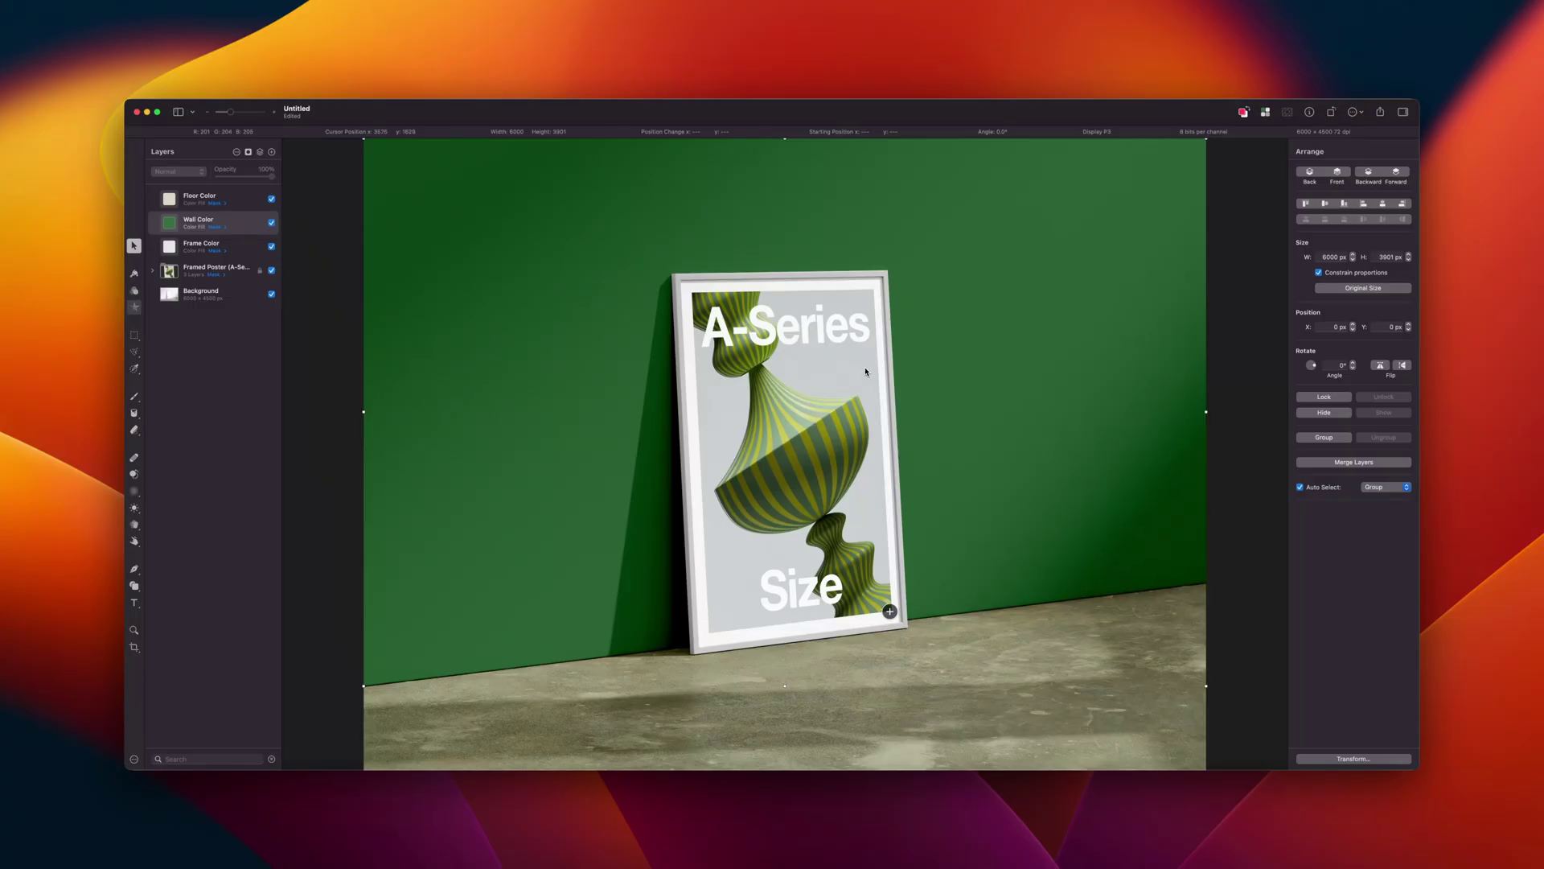
# Step: Replace the framed poster's Media Placeholder layer with the Milky Way and pink aurora photo, using Scale to Fill
pyautogui.click(153, 270)
pyautogui.click(201, 339)
pyautogui.rightClick(216, 339)
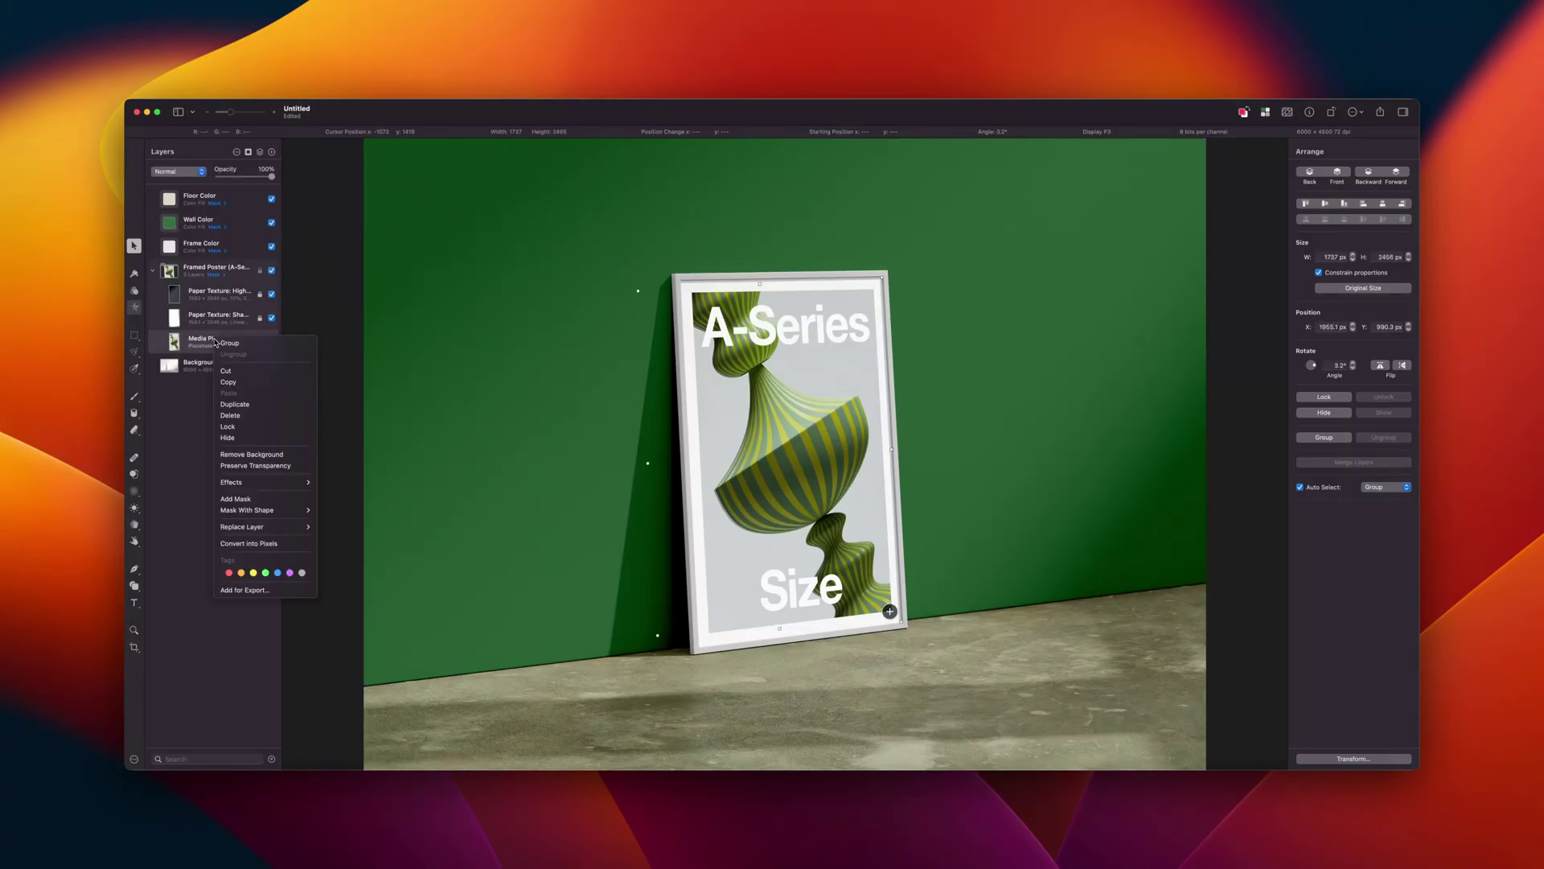
pyautogui.click(337, 537)
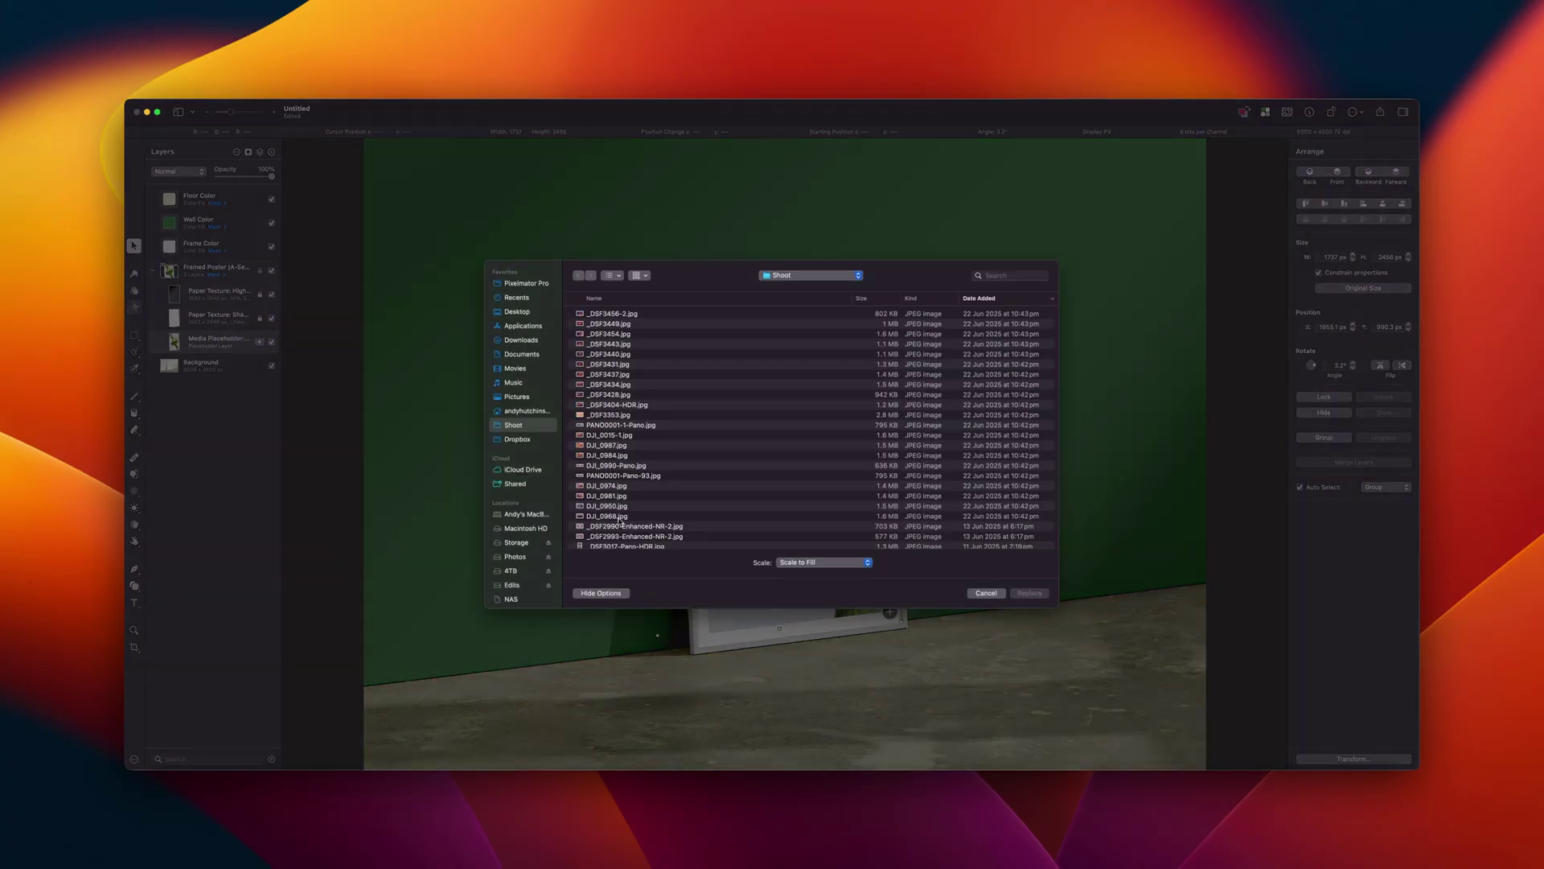
pyautogui.scroll(-5, 621, 522)
pyautogui.click(635, 535)
pyautogui.click(1029, 593)
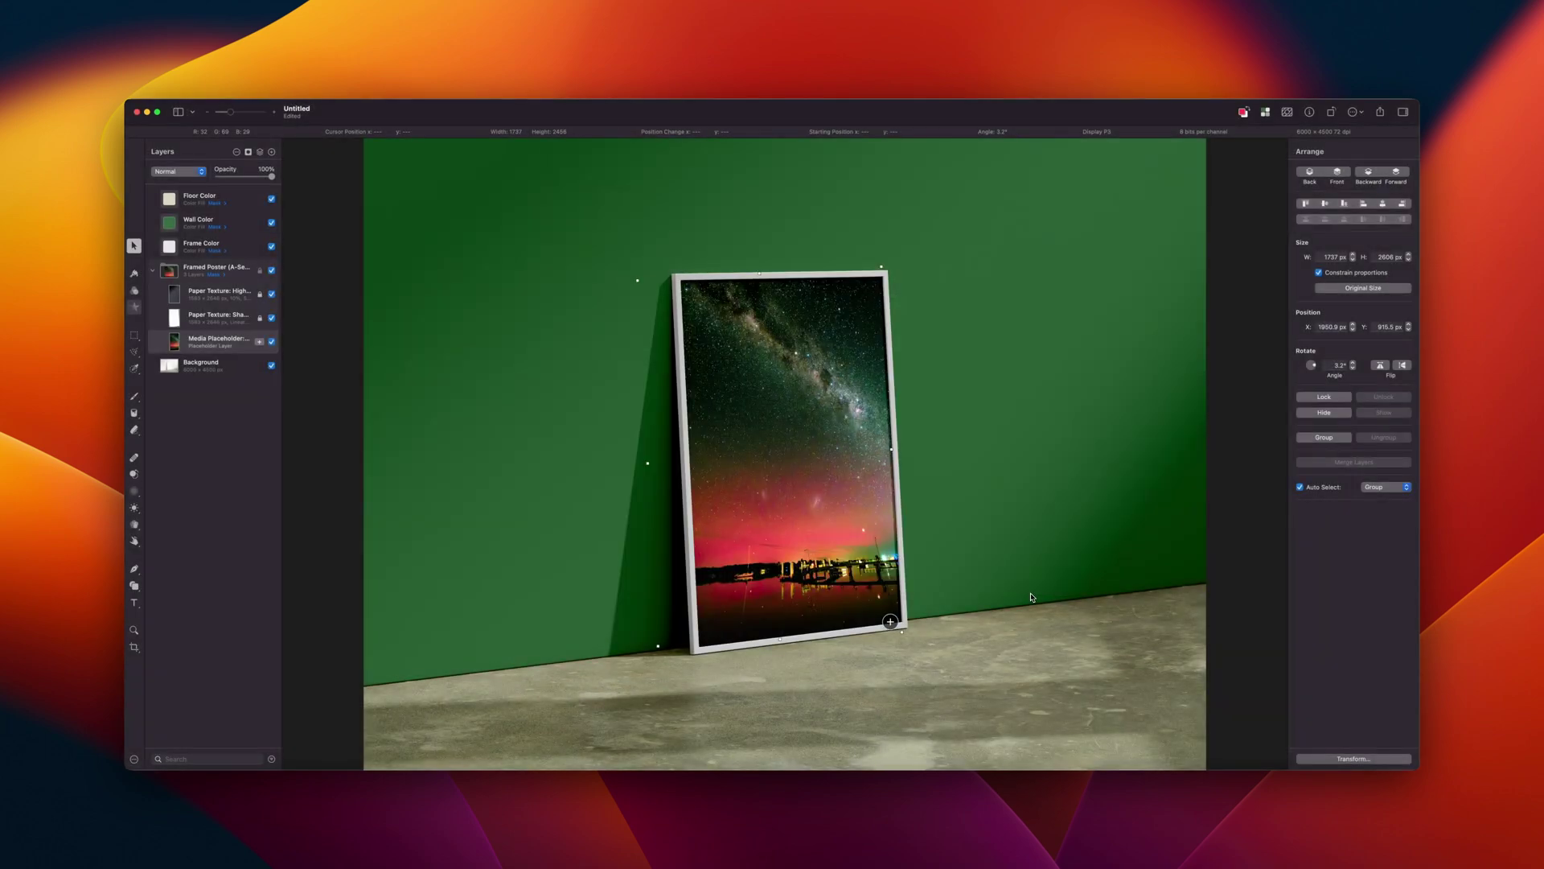
pyautogui.click(501, 440)
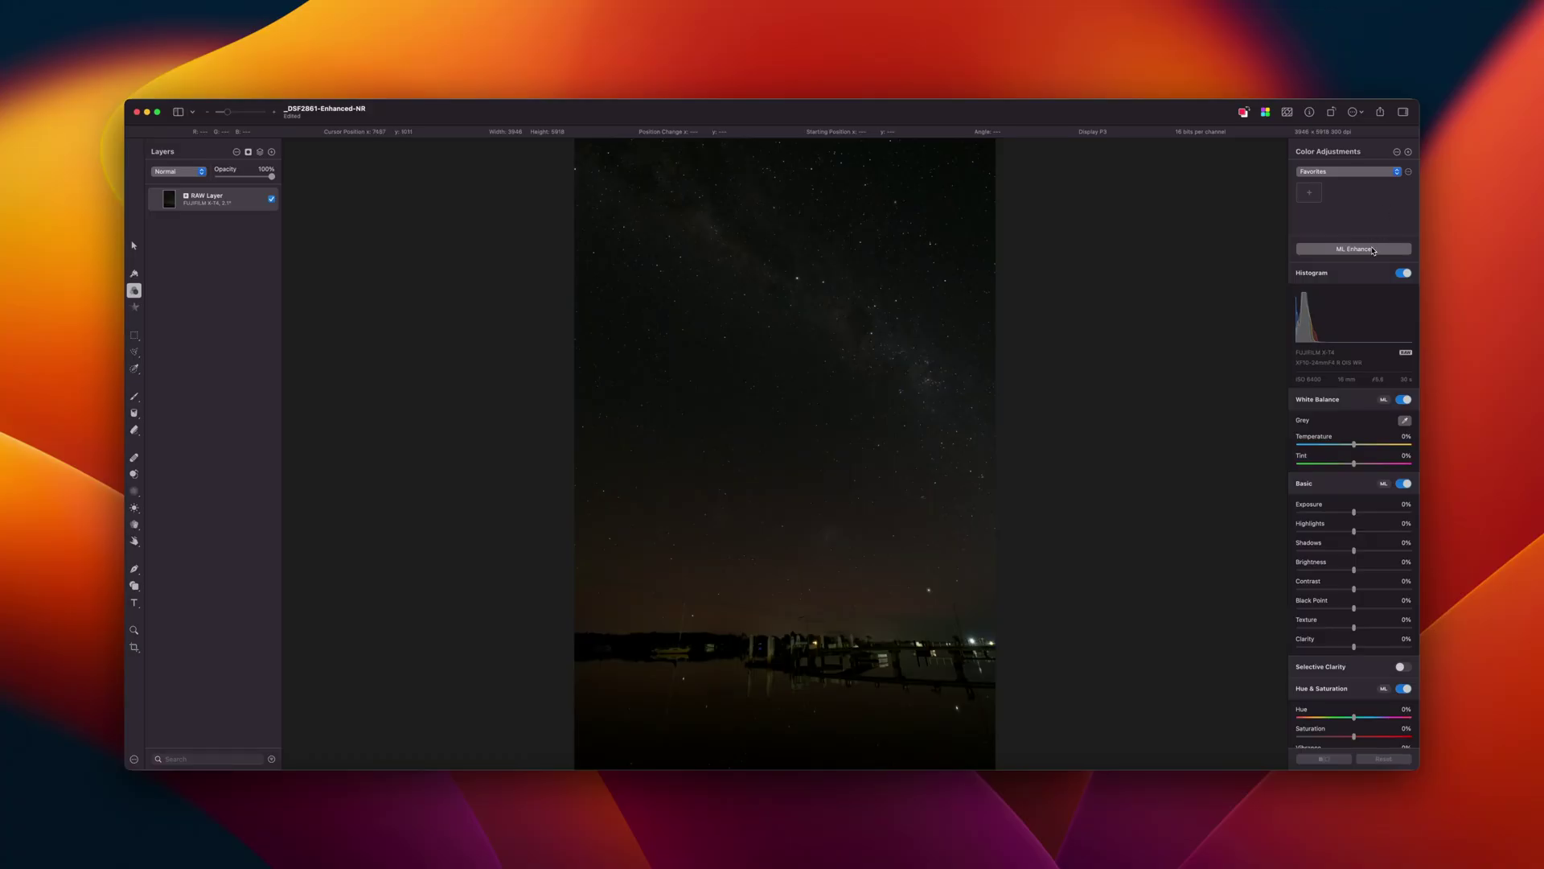
# Step: Apply ML Enhance to the RAW night-sky photo and set Black Point to 29%
pyautogui.click(1371, 249)
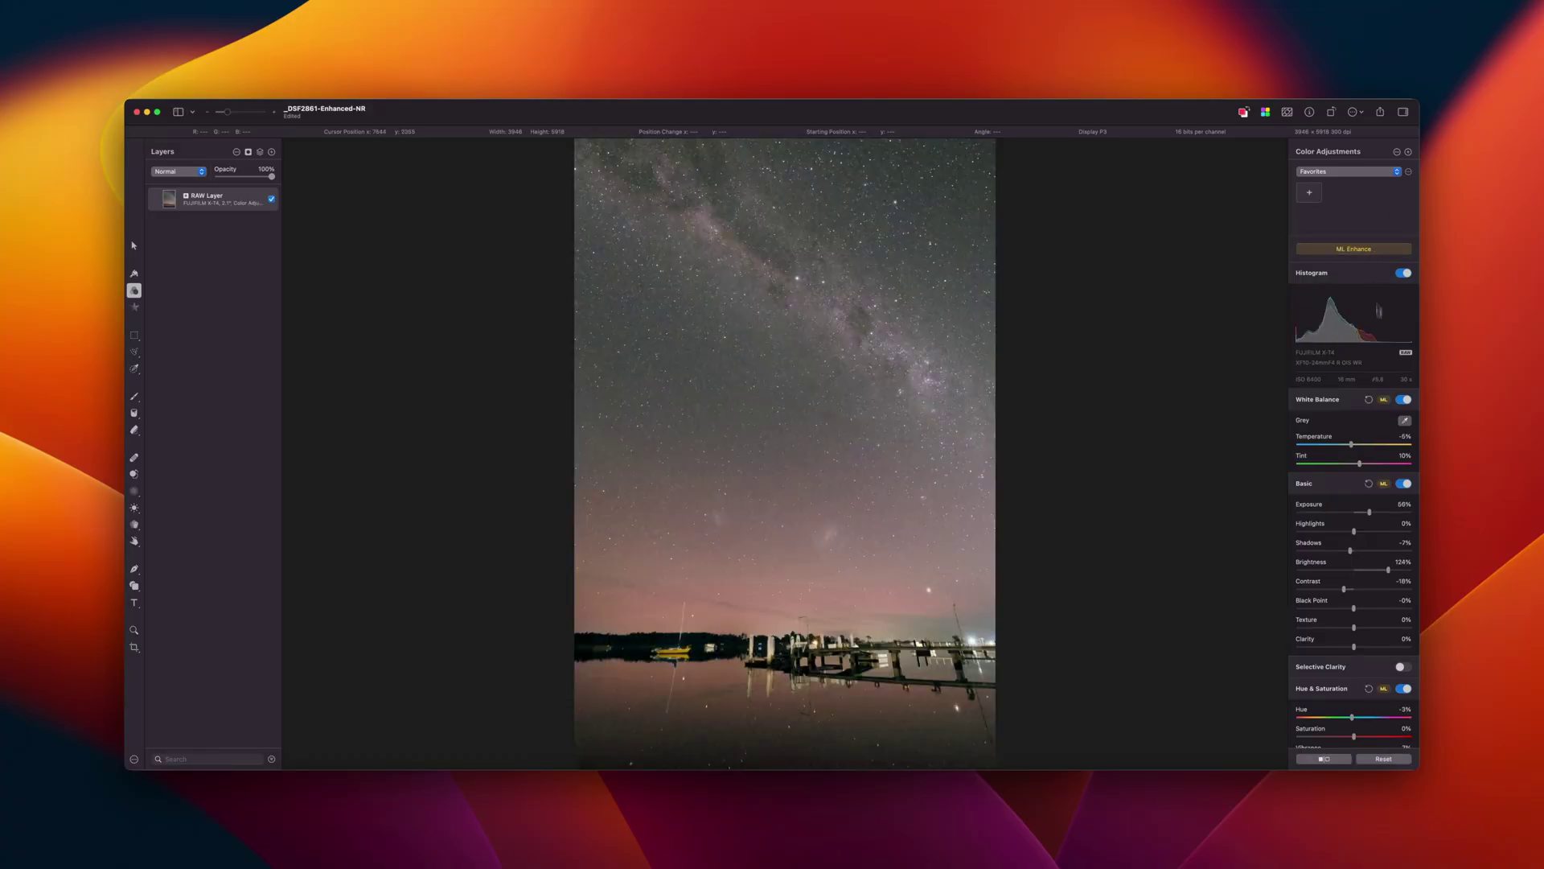
pyautogui.moveTo(1355, 611); pyautogui.dragTo(1367, 614)
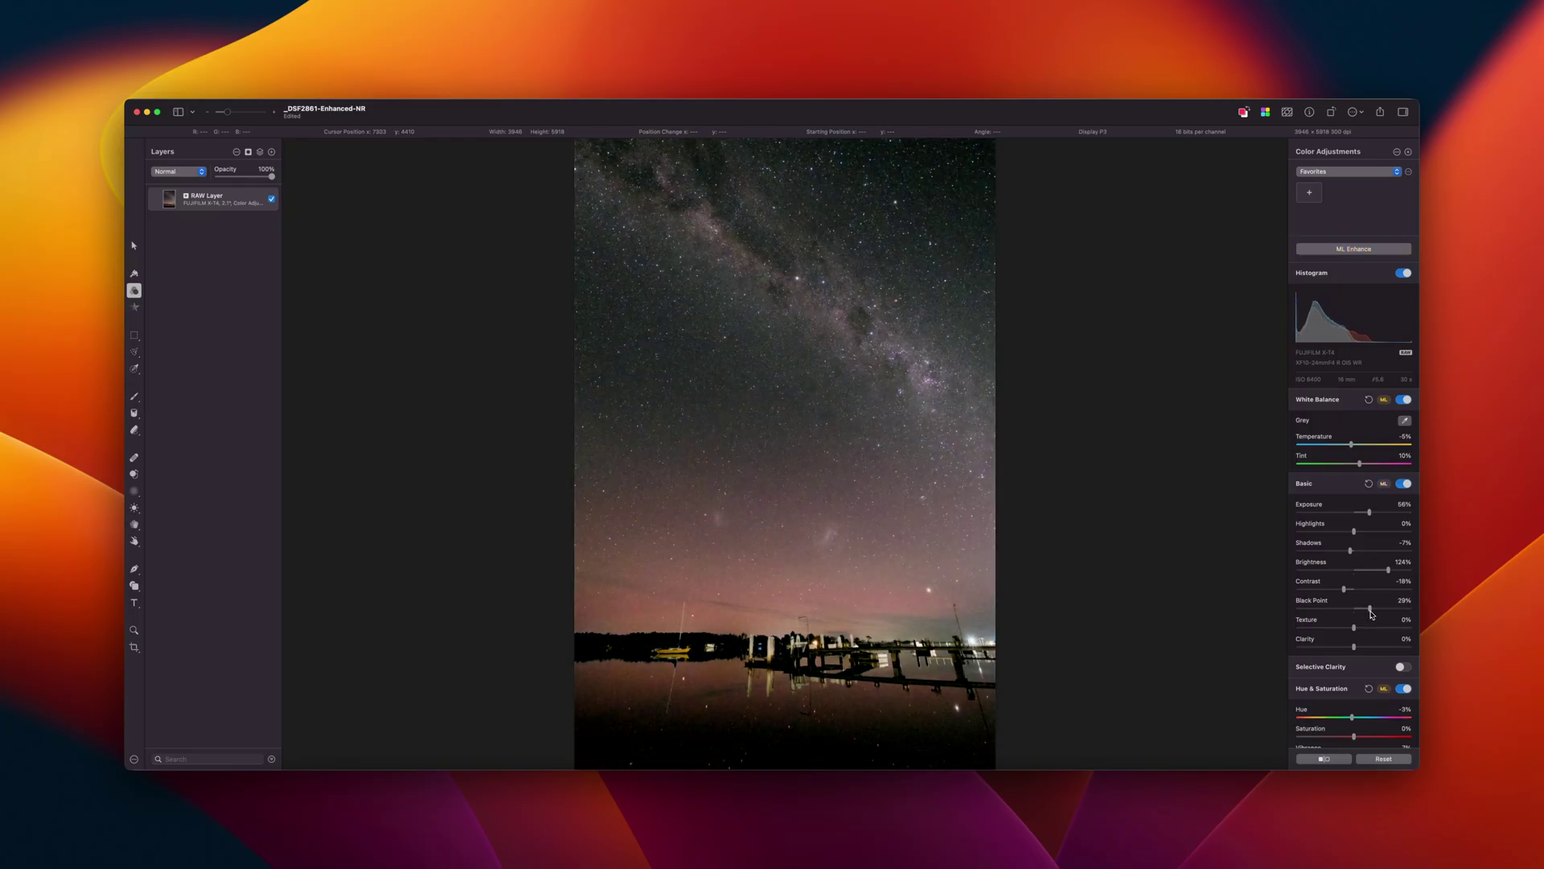
pyautogui.scroll(-5, 1372, 614)
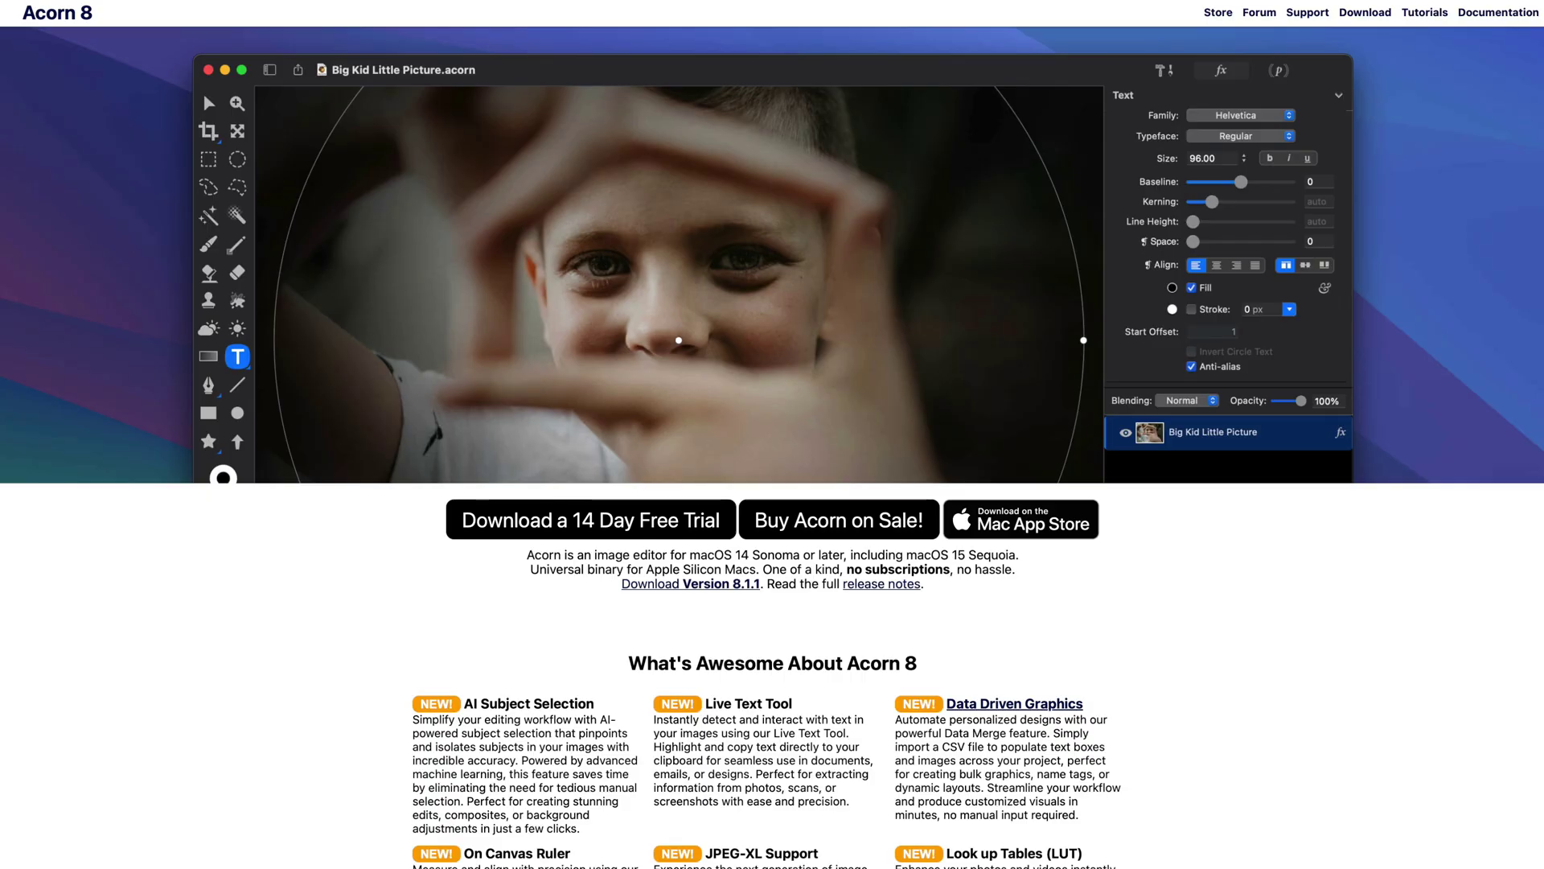
# Step: Review the feature descriptions on the Acorn 8 product page
pyautogui.scroll(-5, 772, 434)
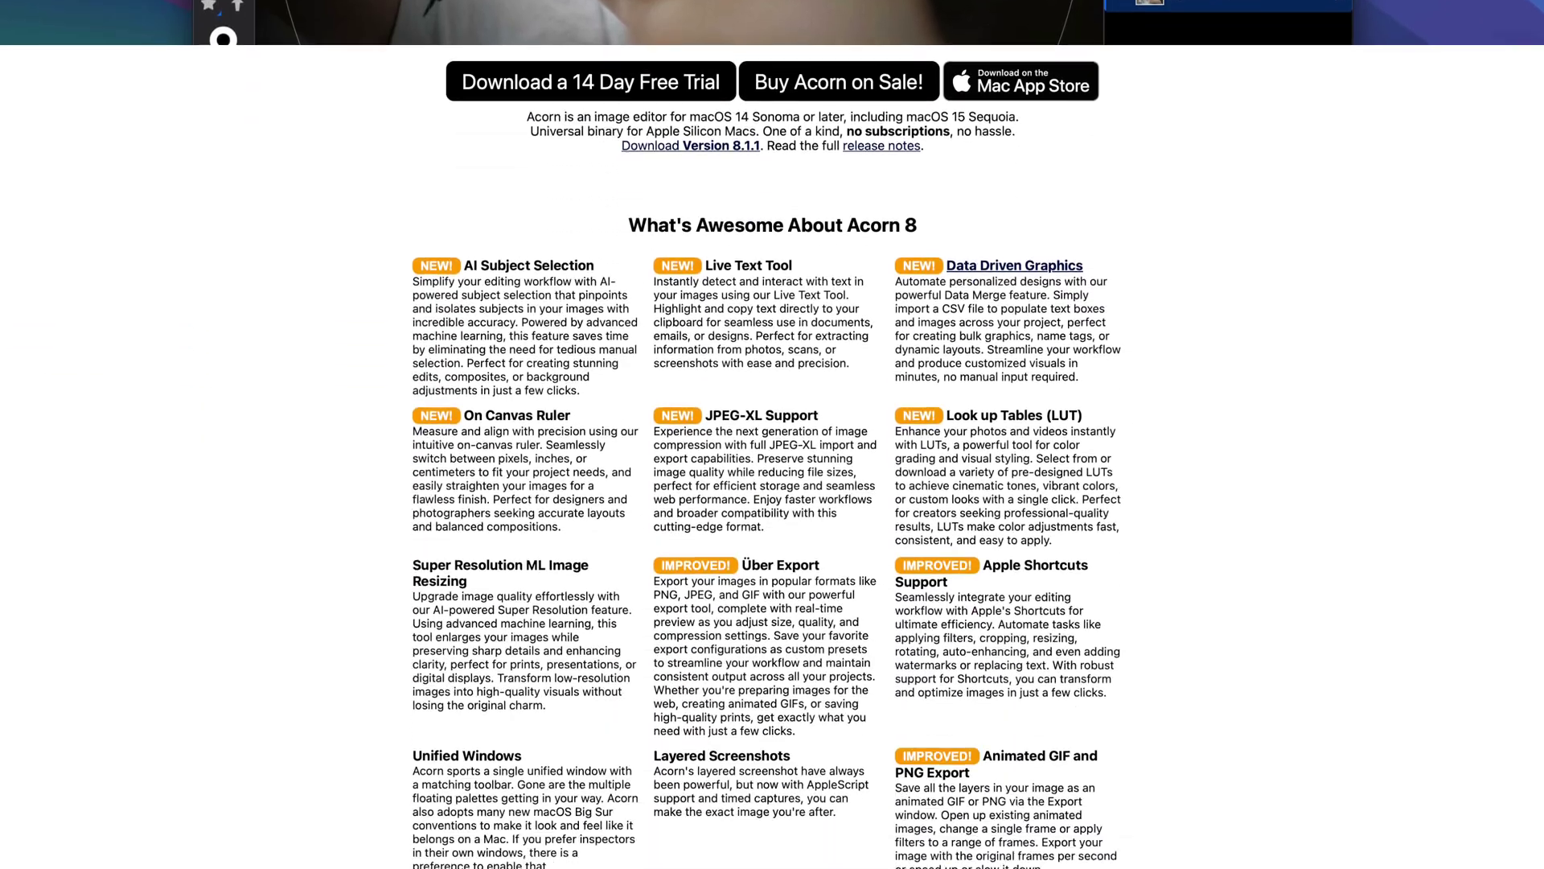
pyautogui.scroll(-15, 772, 434)
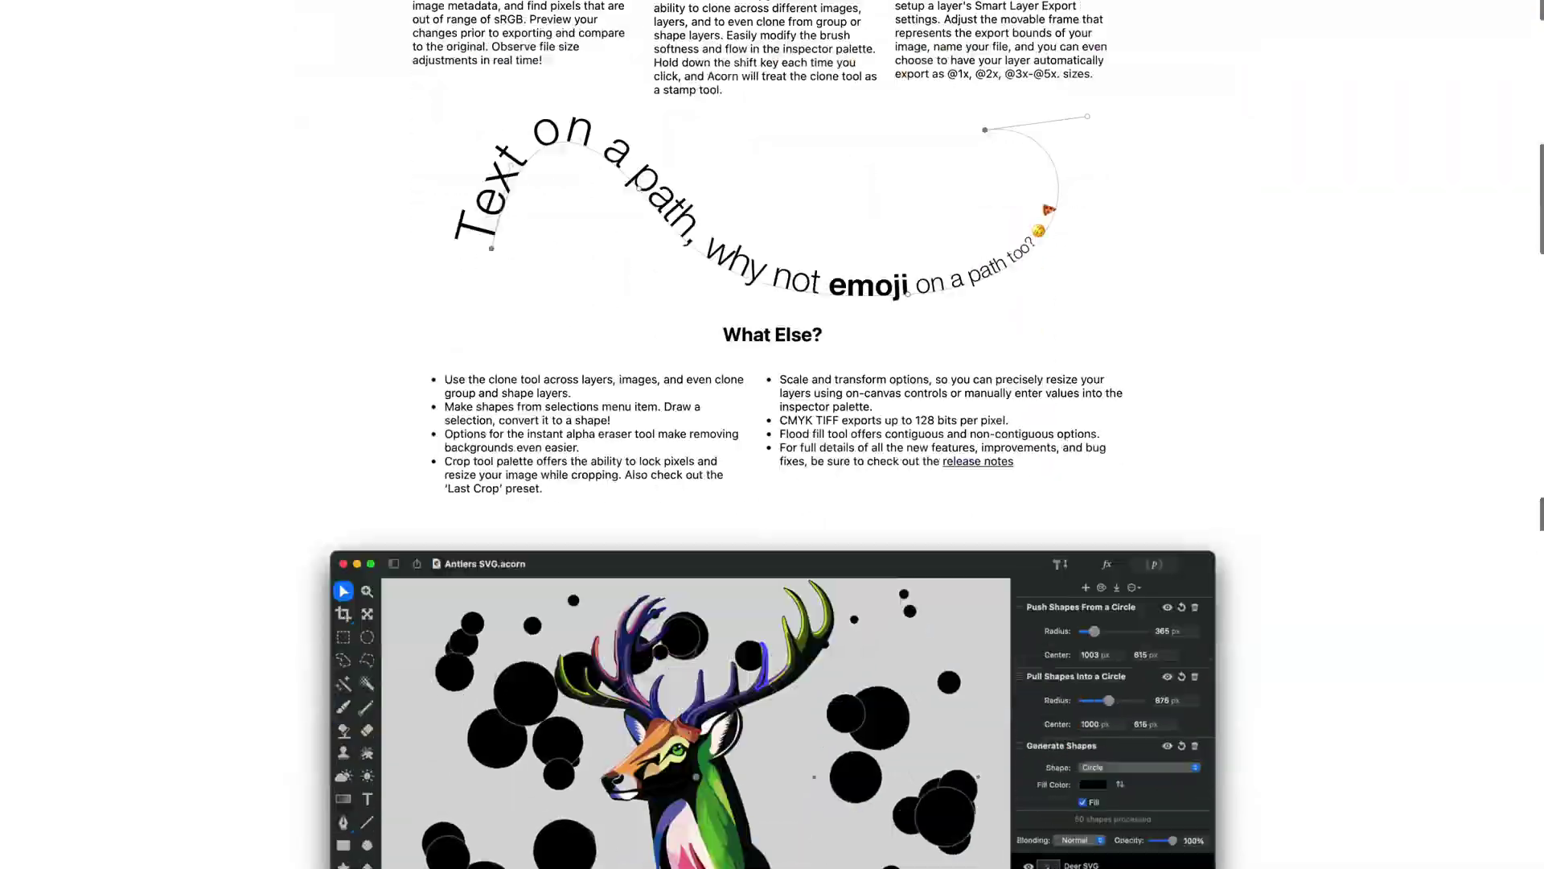
pyautogui.scroll(-15, 772, 434)
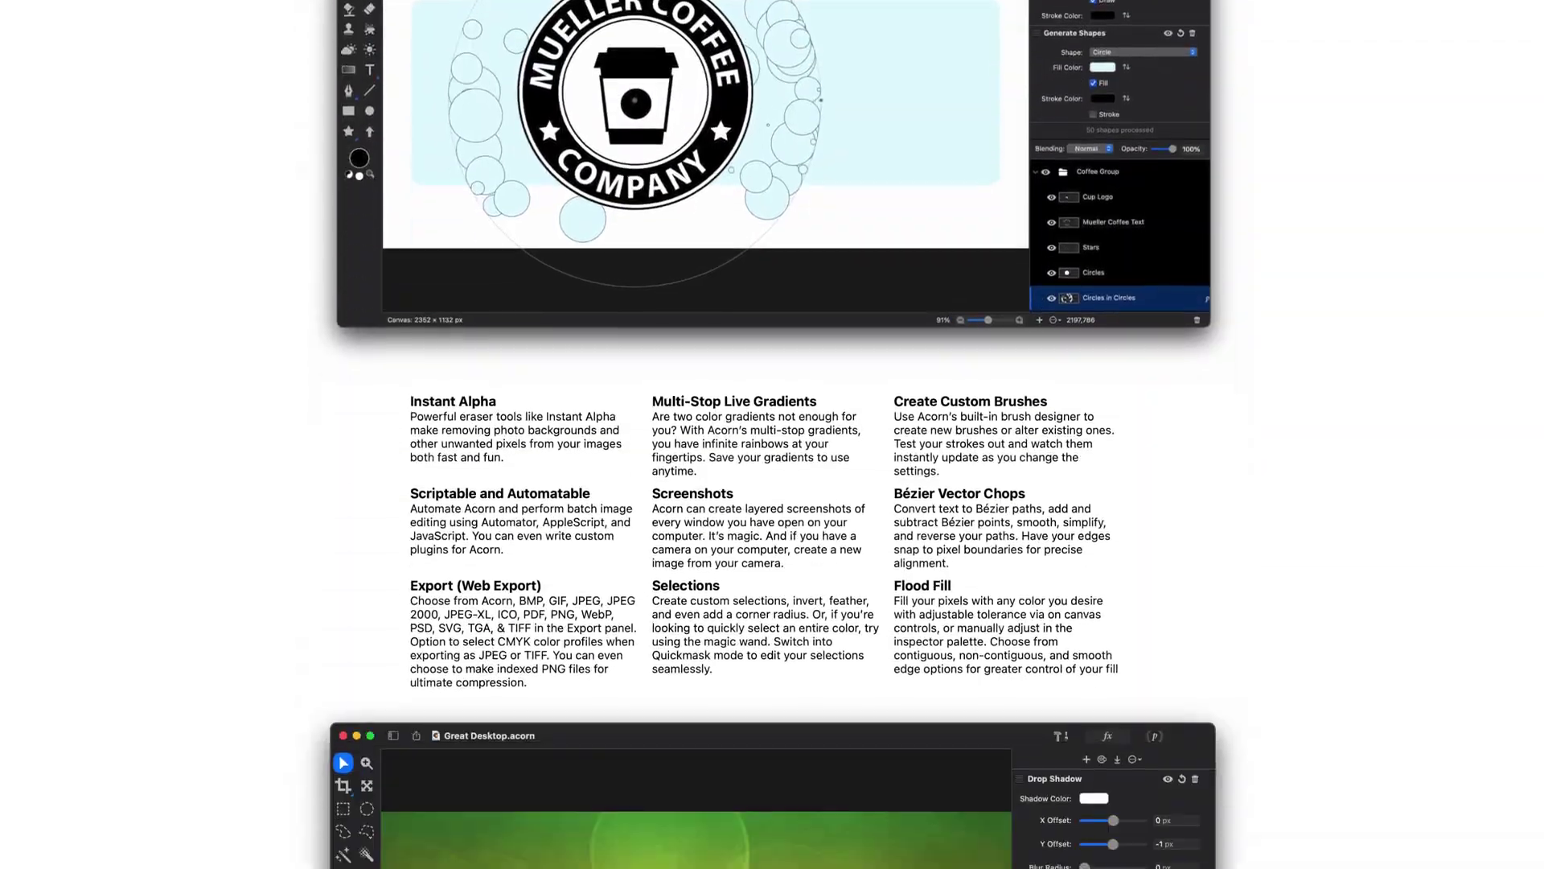
pyautogui.scroll(-5, 772, 434)
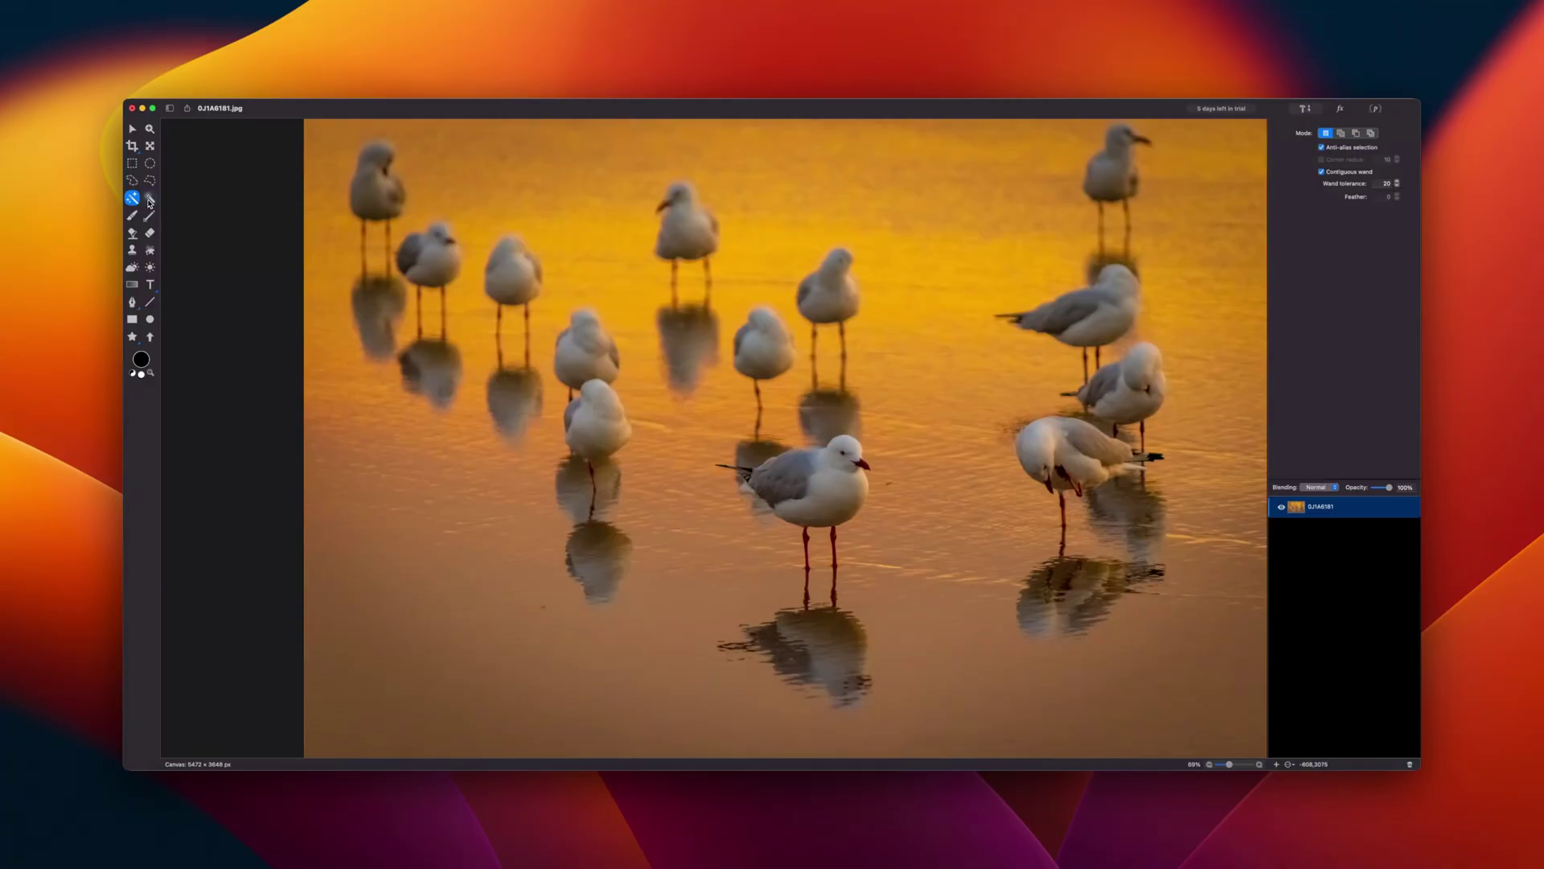
# Step: In Acorn, use Instant Alpha on the wet sand in the seagull photo to erase that area
pyautogui.click(150, 199)
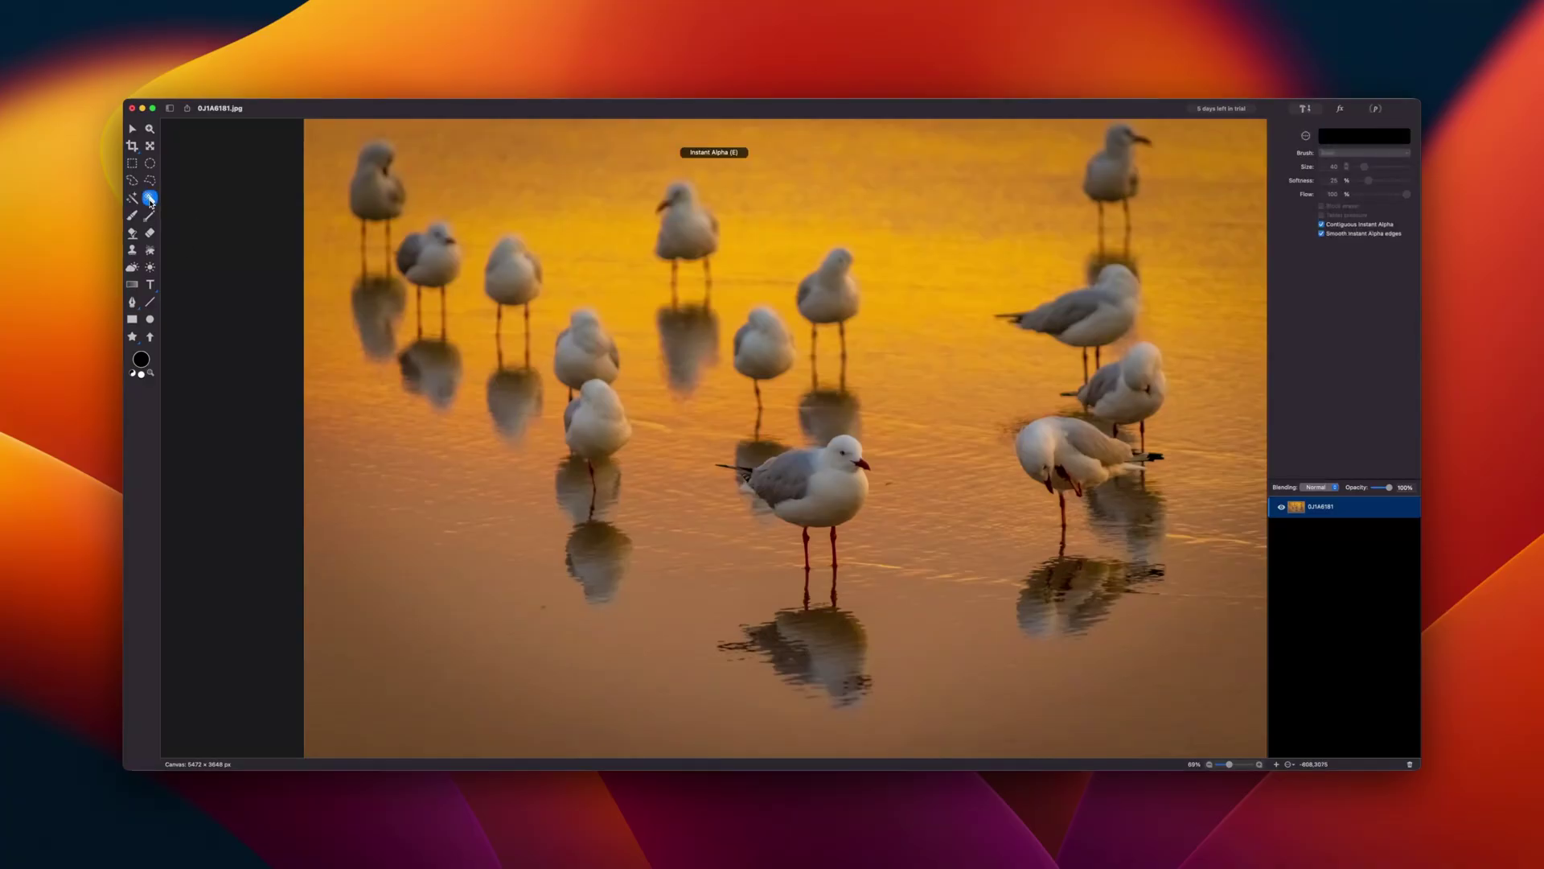
pyautogui.moveTo(544, 585)
pyautogui.mouseDown()
pyautogui.moveTo(558, 613)
pyautogui.moveTo(544, 588)
pyautogui.mouseUp()
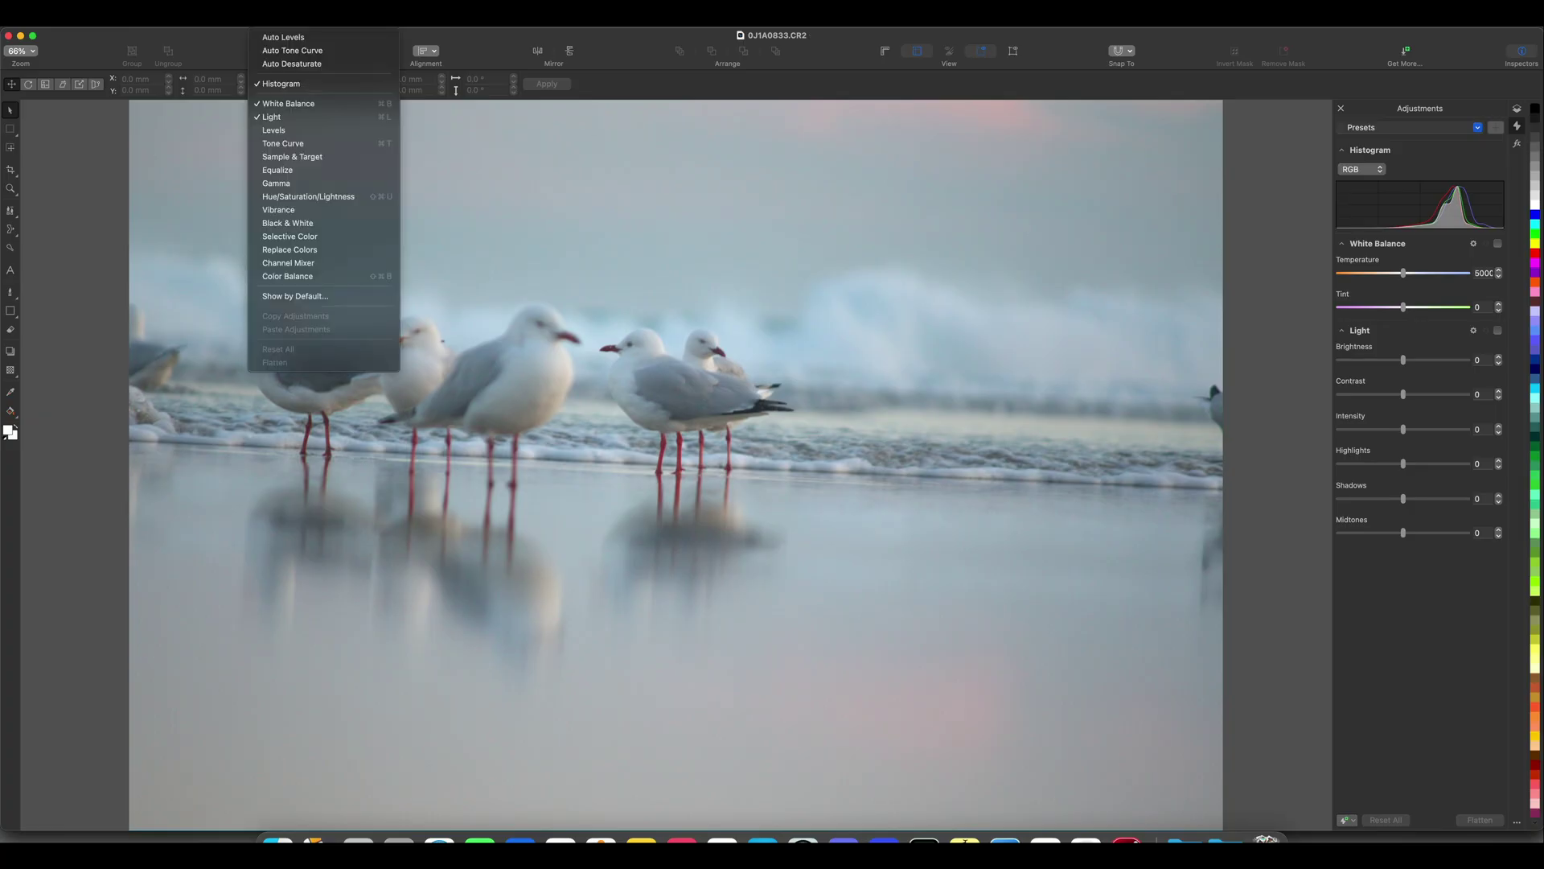
pyautogui.press('Left')
pyautogui.click(300, 168)
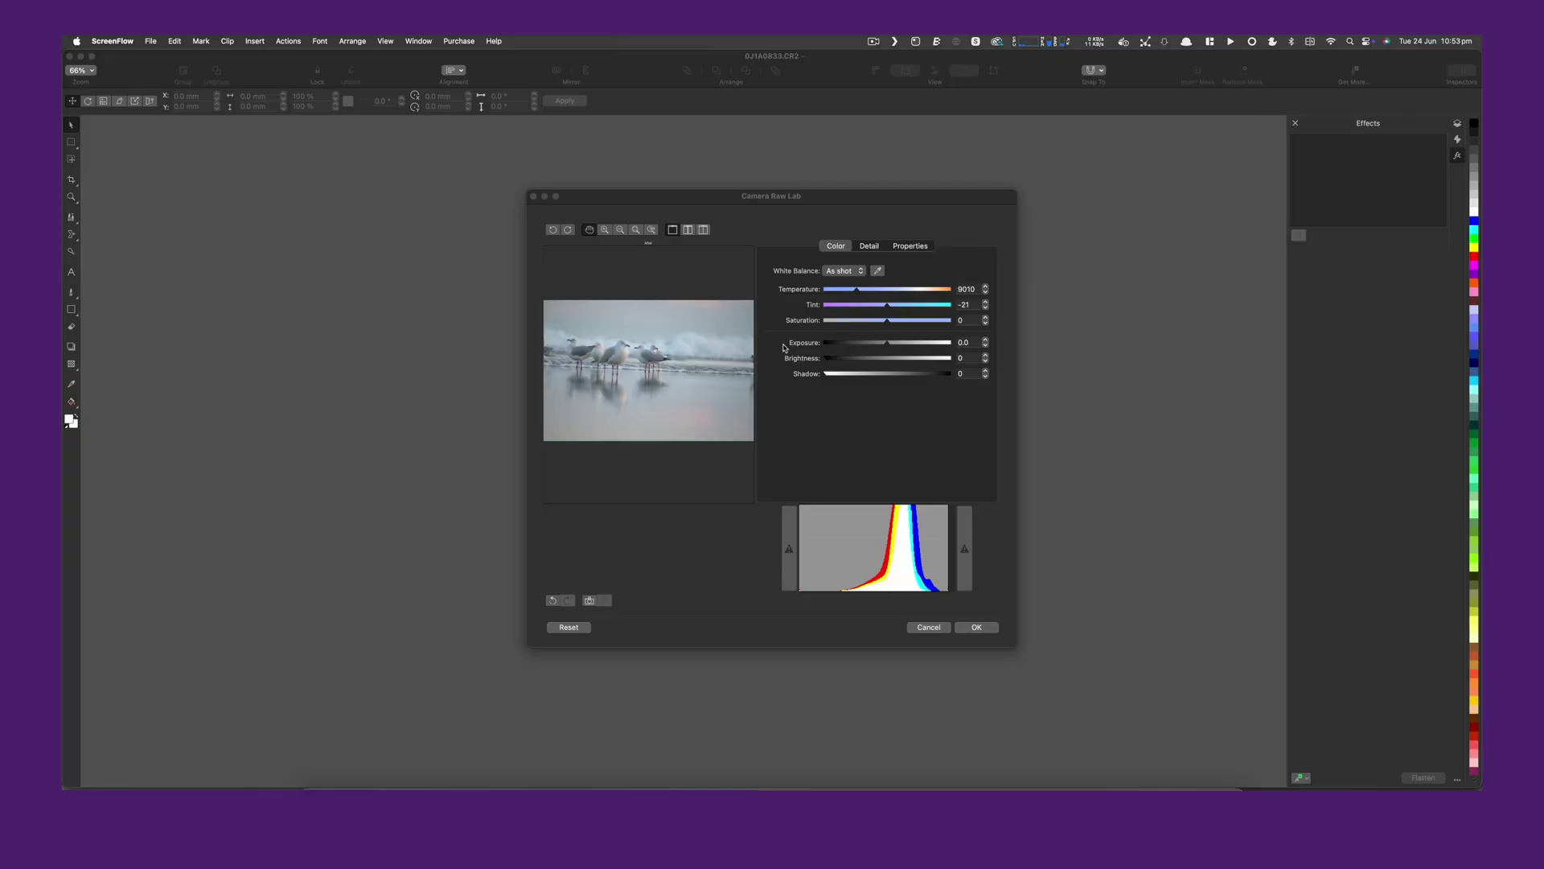
# Step: In Corel PHOTO-PAINT's Camera Raw Lab, set the seagull RAW photo's white balance Temperature to 6000
pyautogui.click(859, 291)
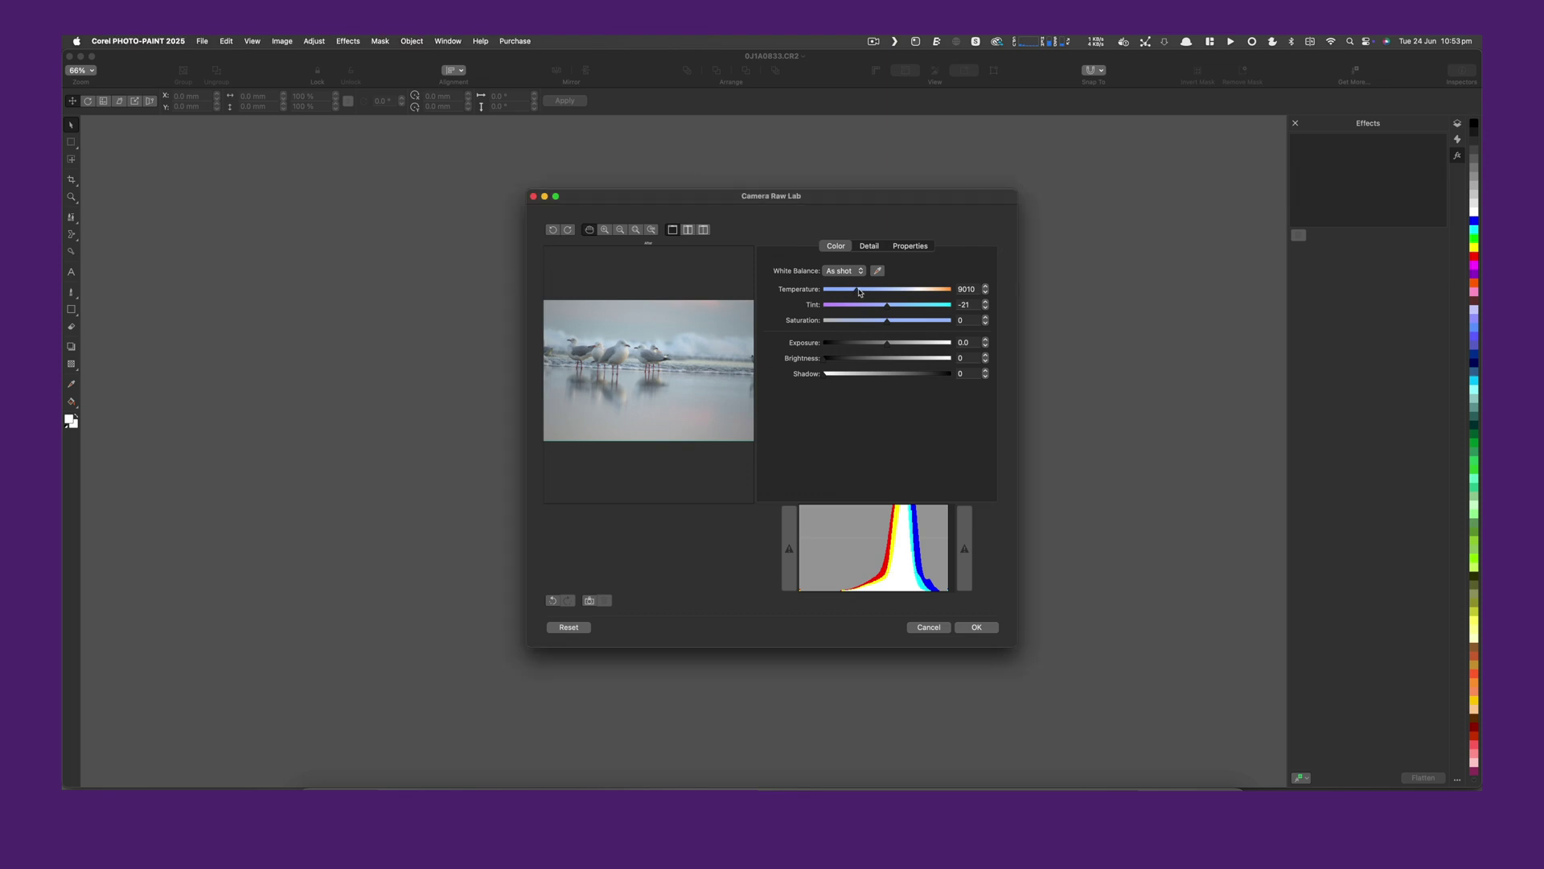
pyautogui.moveTo(867, 294); pyautogui.dragTo(870, 294)
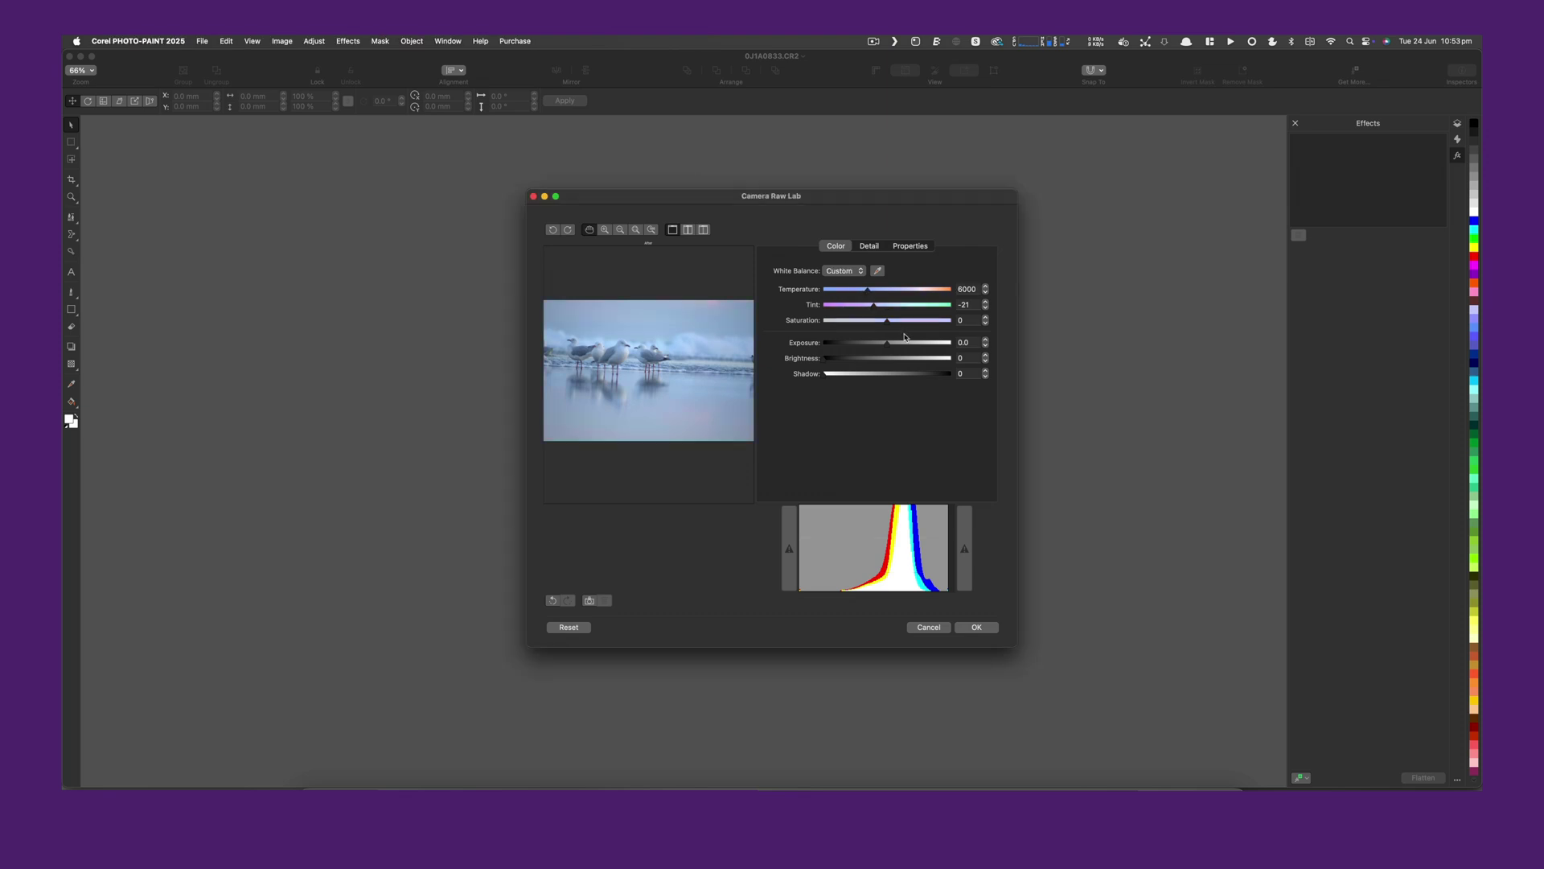
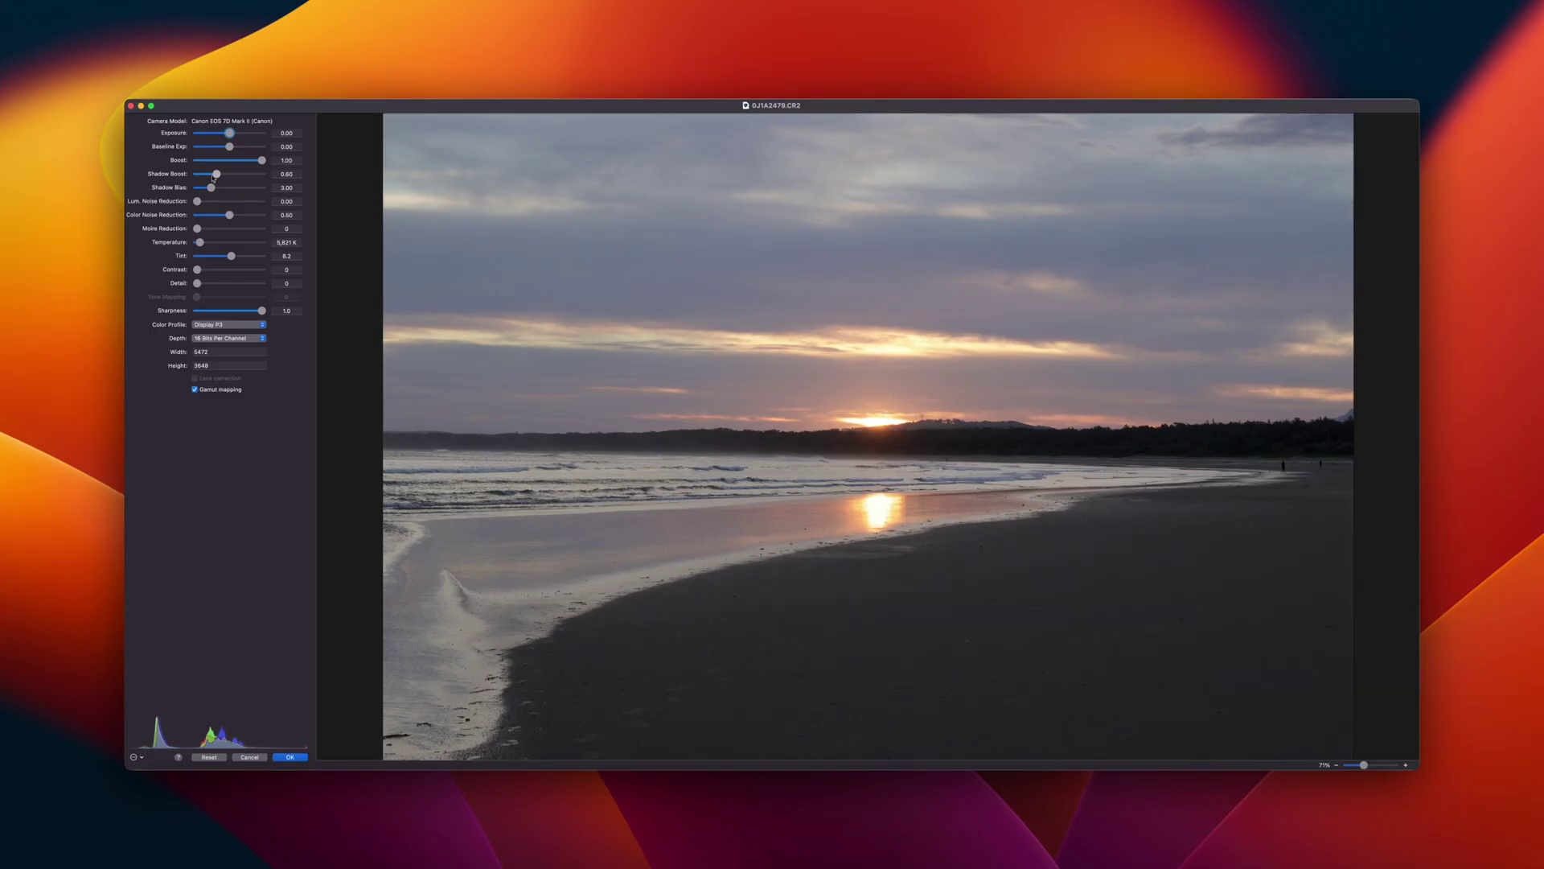
# Step: In Acorn, raise the Shadow Boost of the sunset beach RAW photo
pyautogui.click(248, 178)
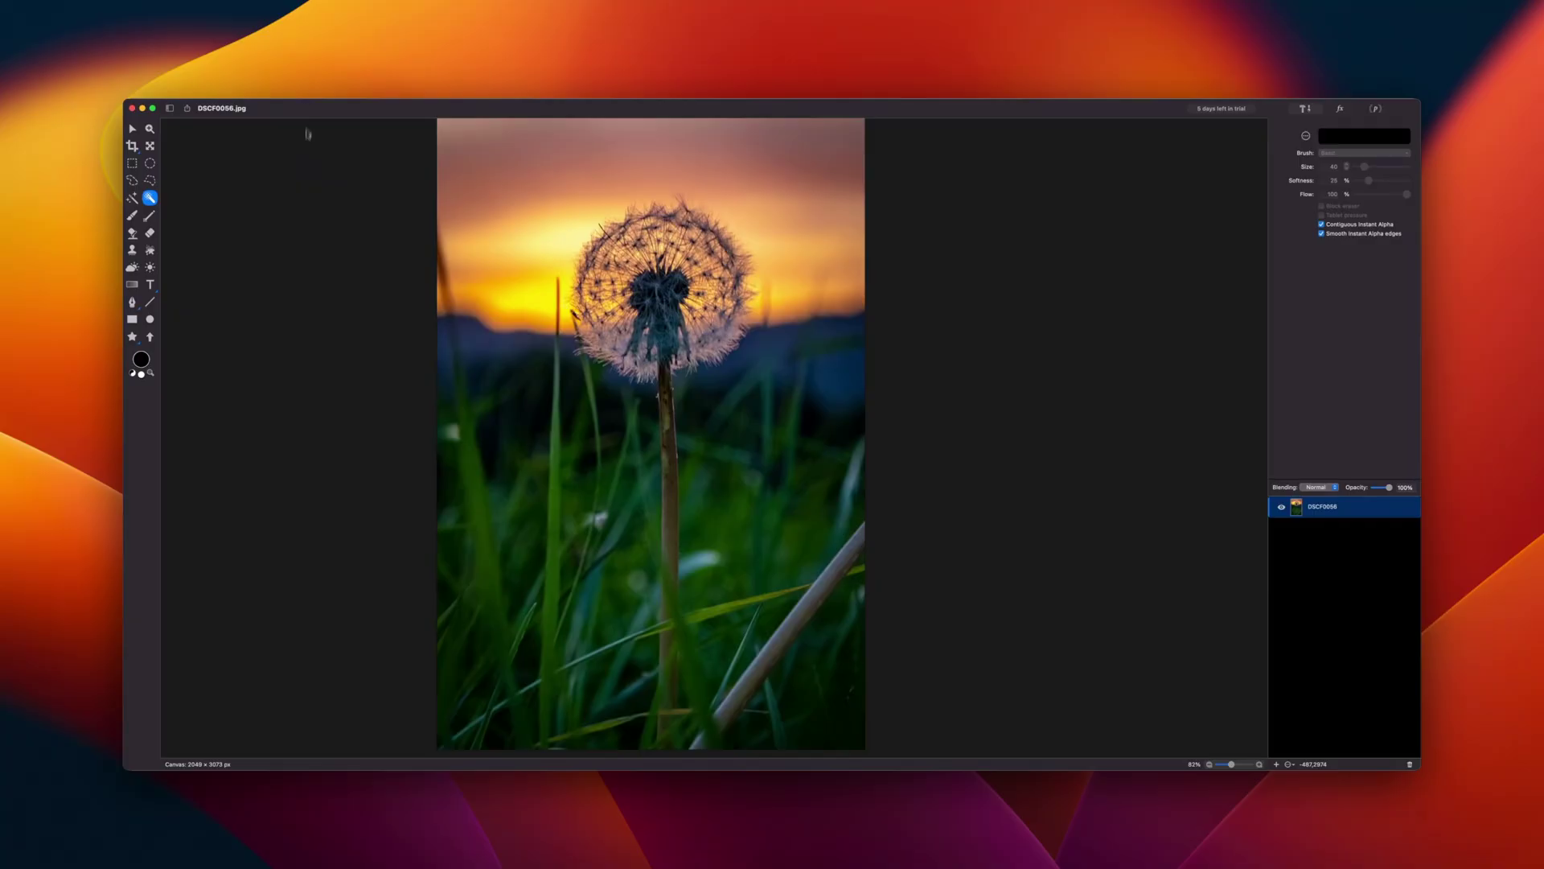
# Step: Resize the dandelion photo to 8196 × 12292 pixels using Super Resolution (Up to 4X) scaling
pyautogui.rightClick(276, 113)
pyautogui.click(276, 112)
pyautogui.click(833, 447)
pyautogui.click(824, 447)
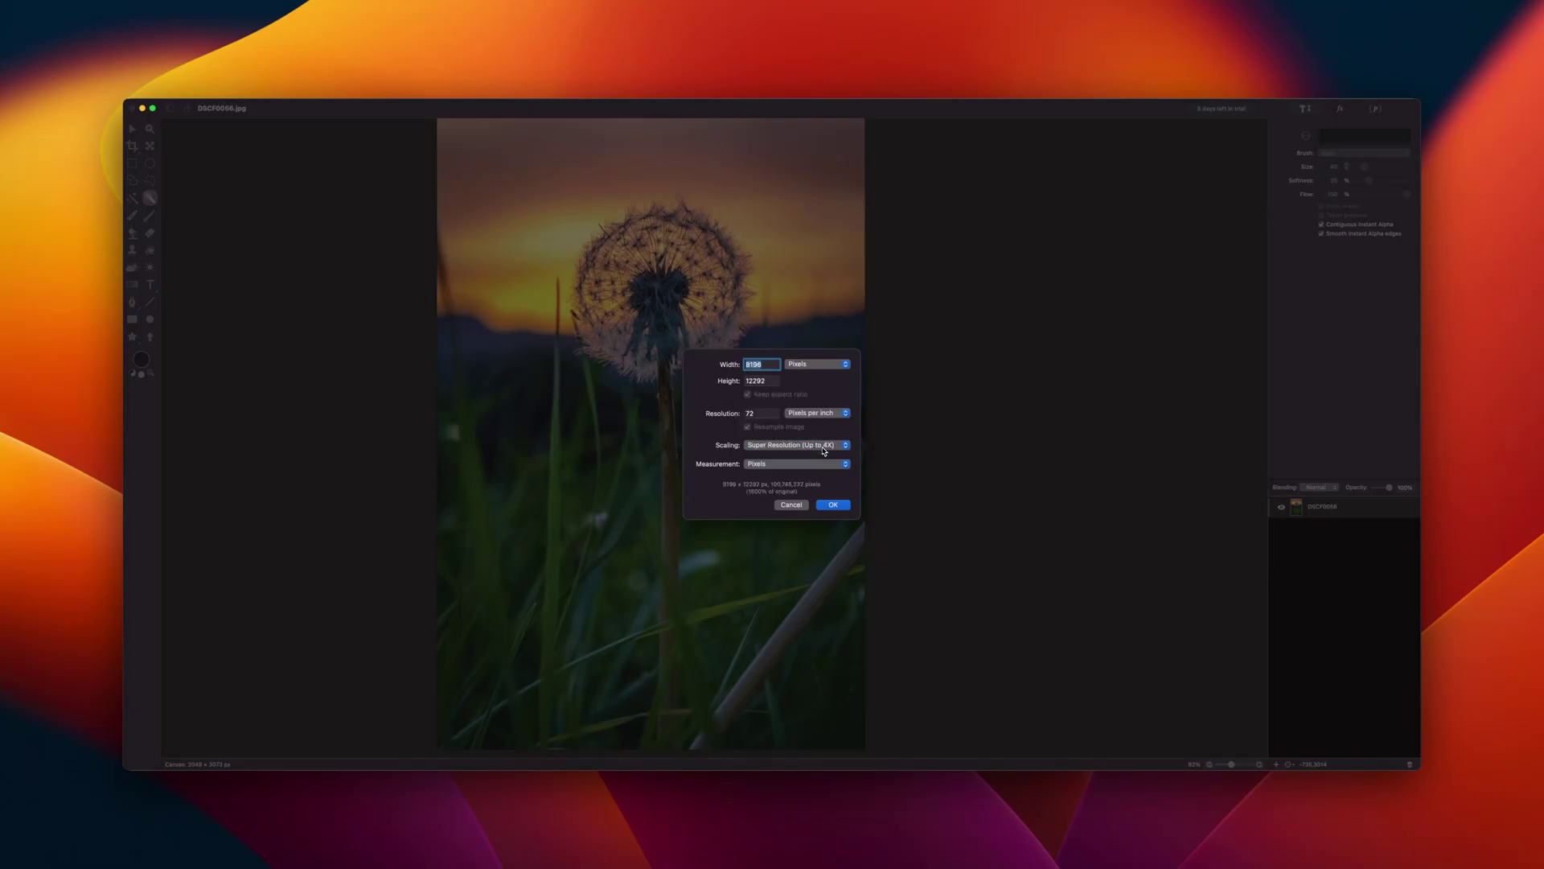
pyautogui.click(834, 503)
# Step: Examine the detail of the enlarged dandelion photo in the stem, grass and seed head
pyautogui.click(806, 332)
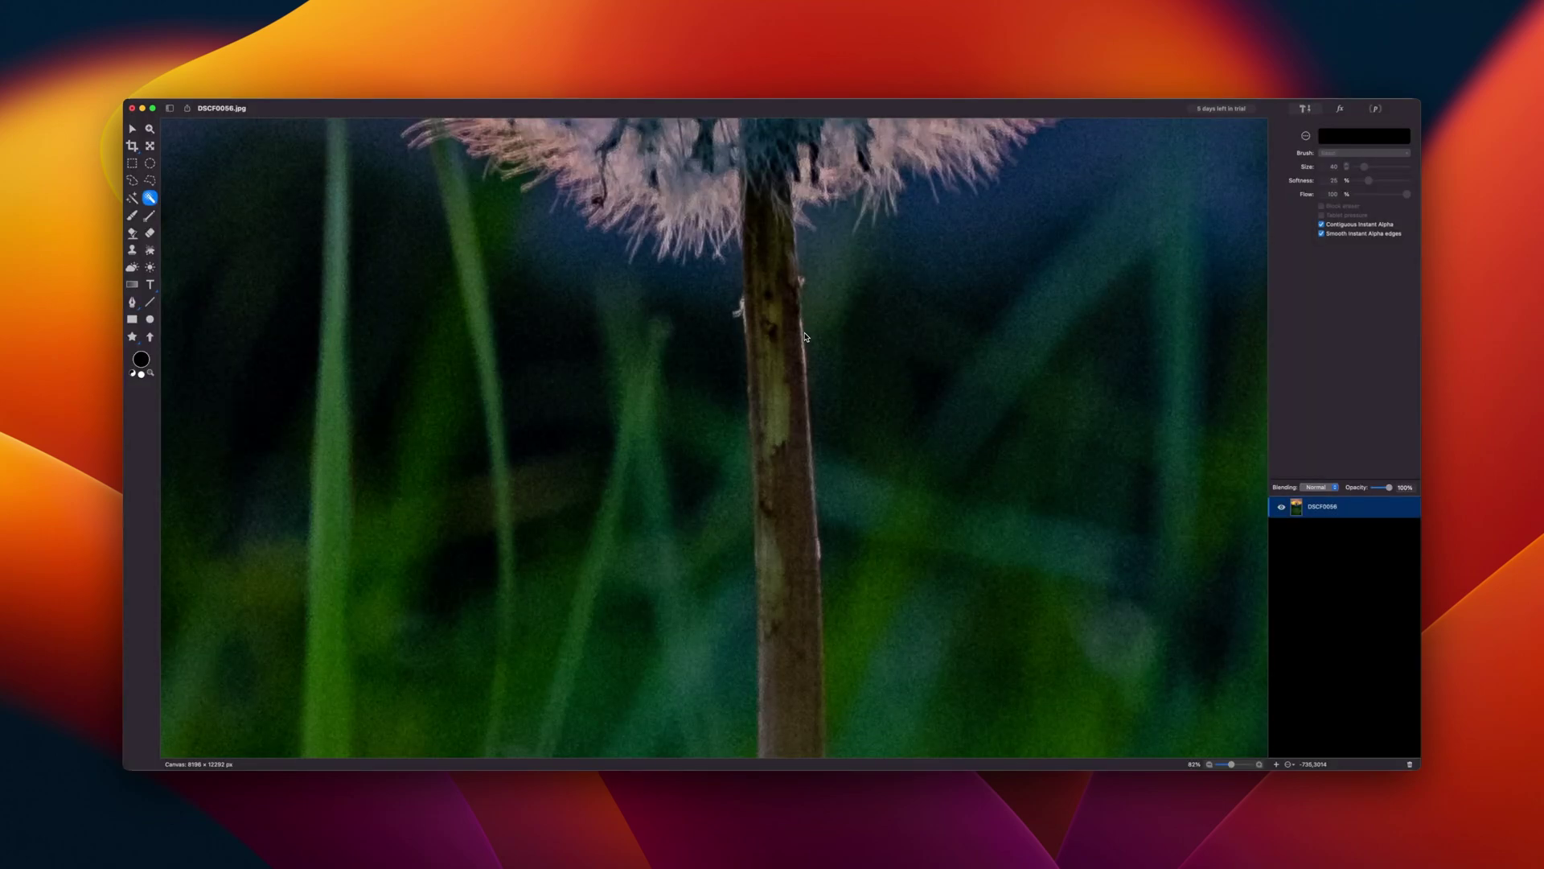
pyautogui.scroll(-5, 805, 336)
pyautogui.scroll(3, 789, 599)
pyautogui.scroll(-5, 790, 599)
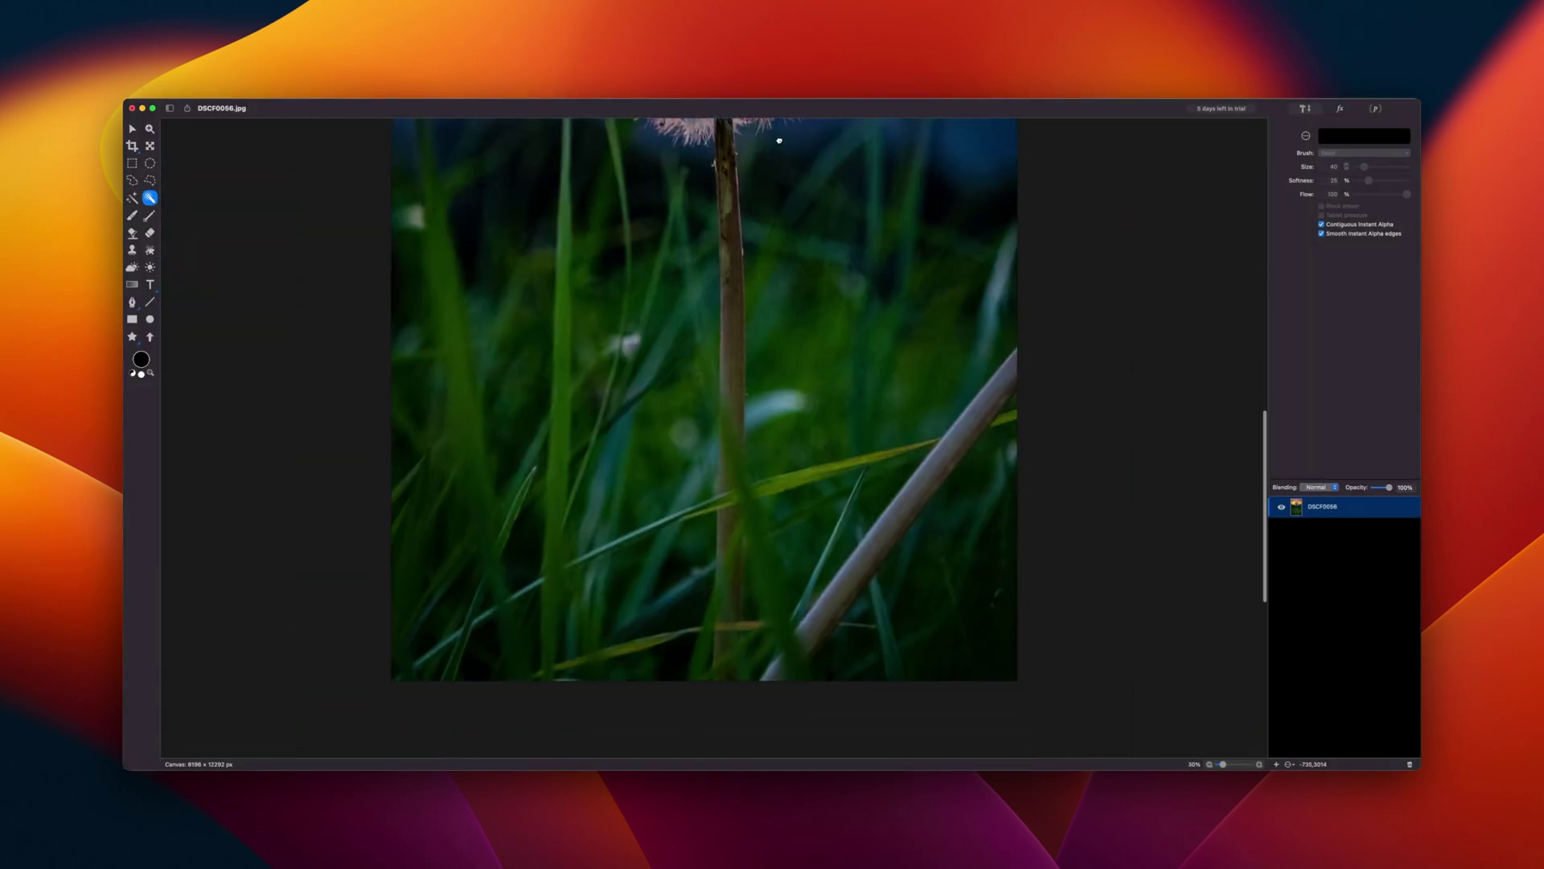
pyautogui.scroll(5, 778, 141)
pyautogui.scroll(5, 782, 502)
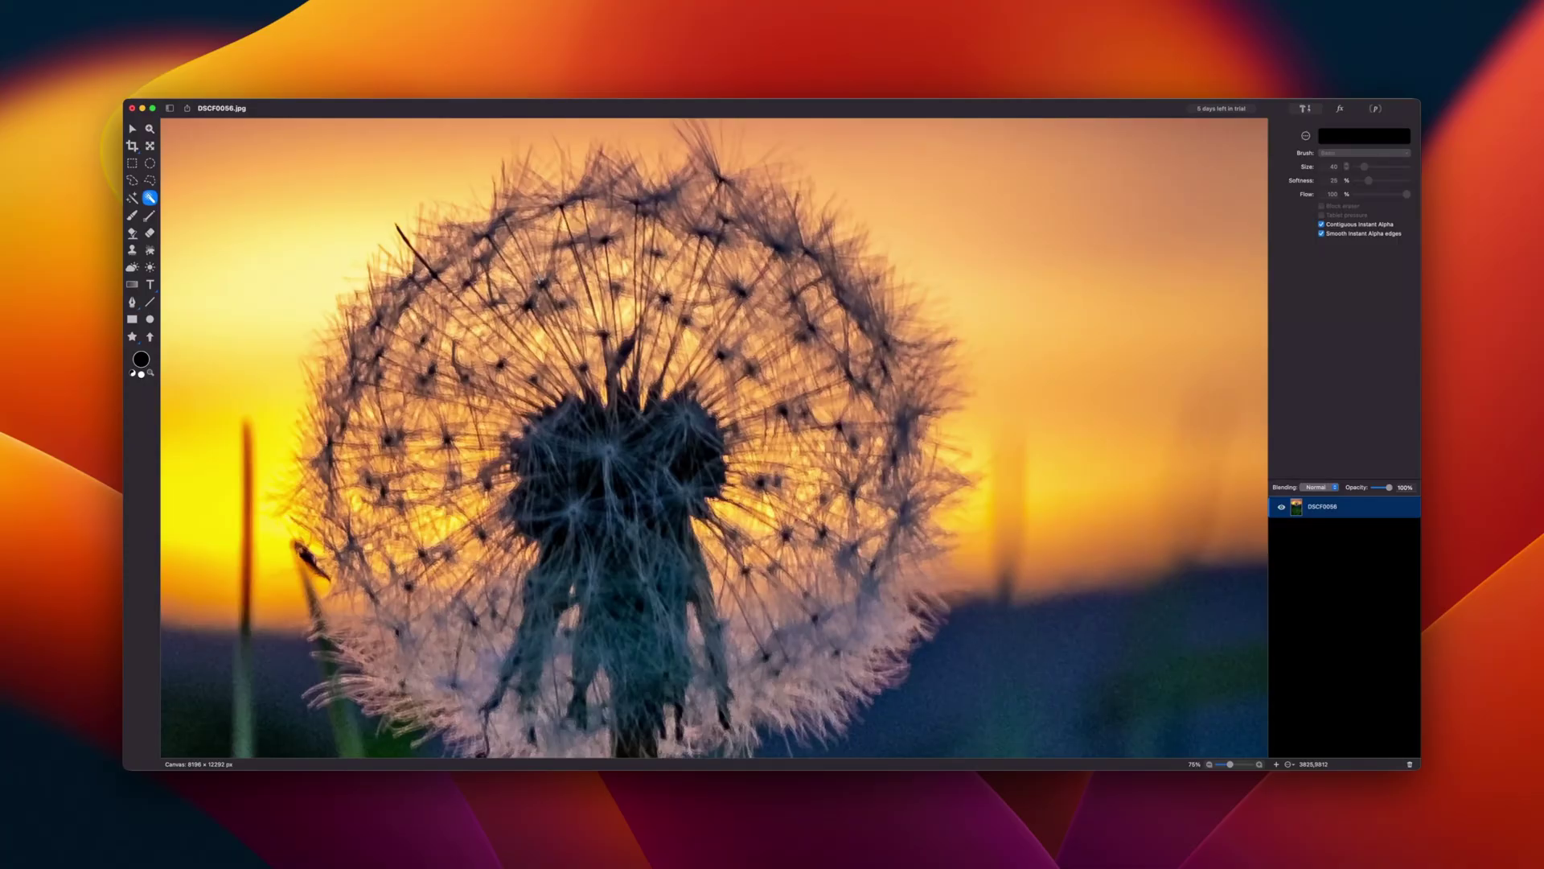
pyautogui.moveTo(406, 199); pyautogui.dragTo(374, 164)
pyautogui.click(265, 96)
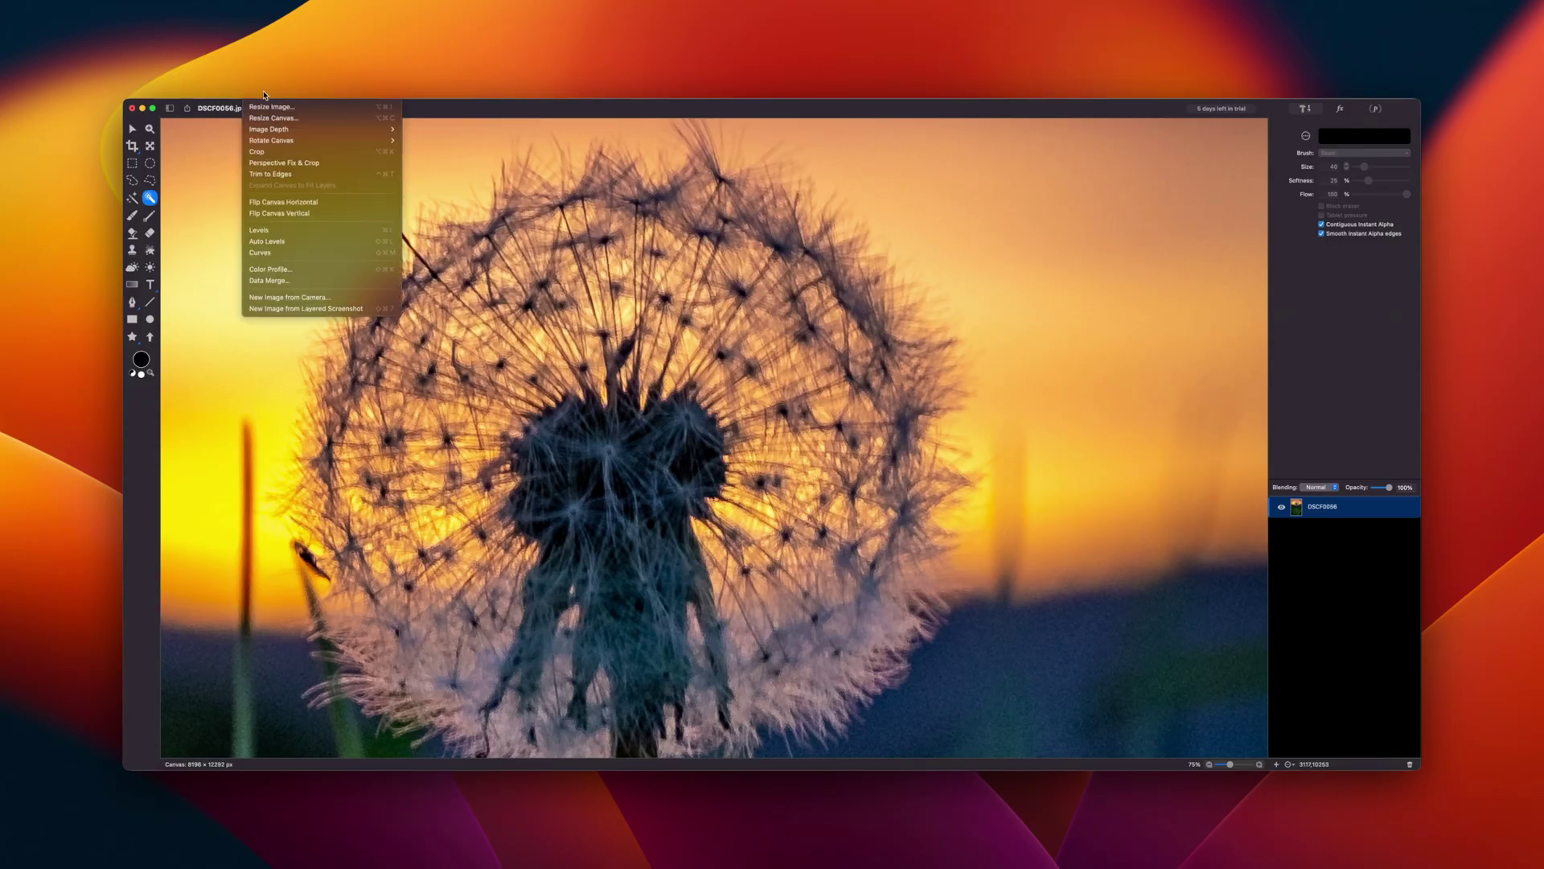
pyautogui.click(346, 309)
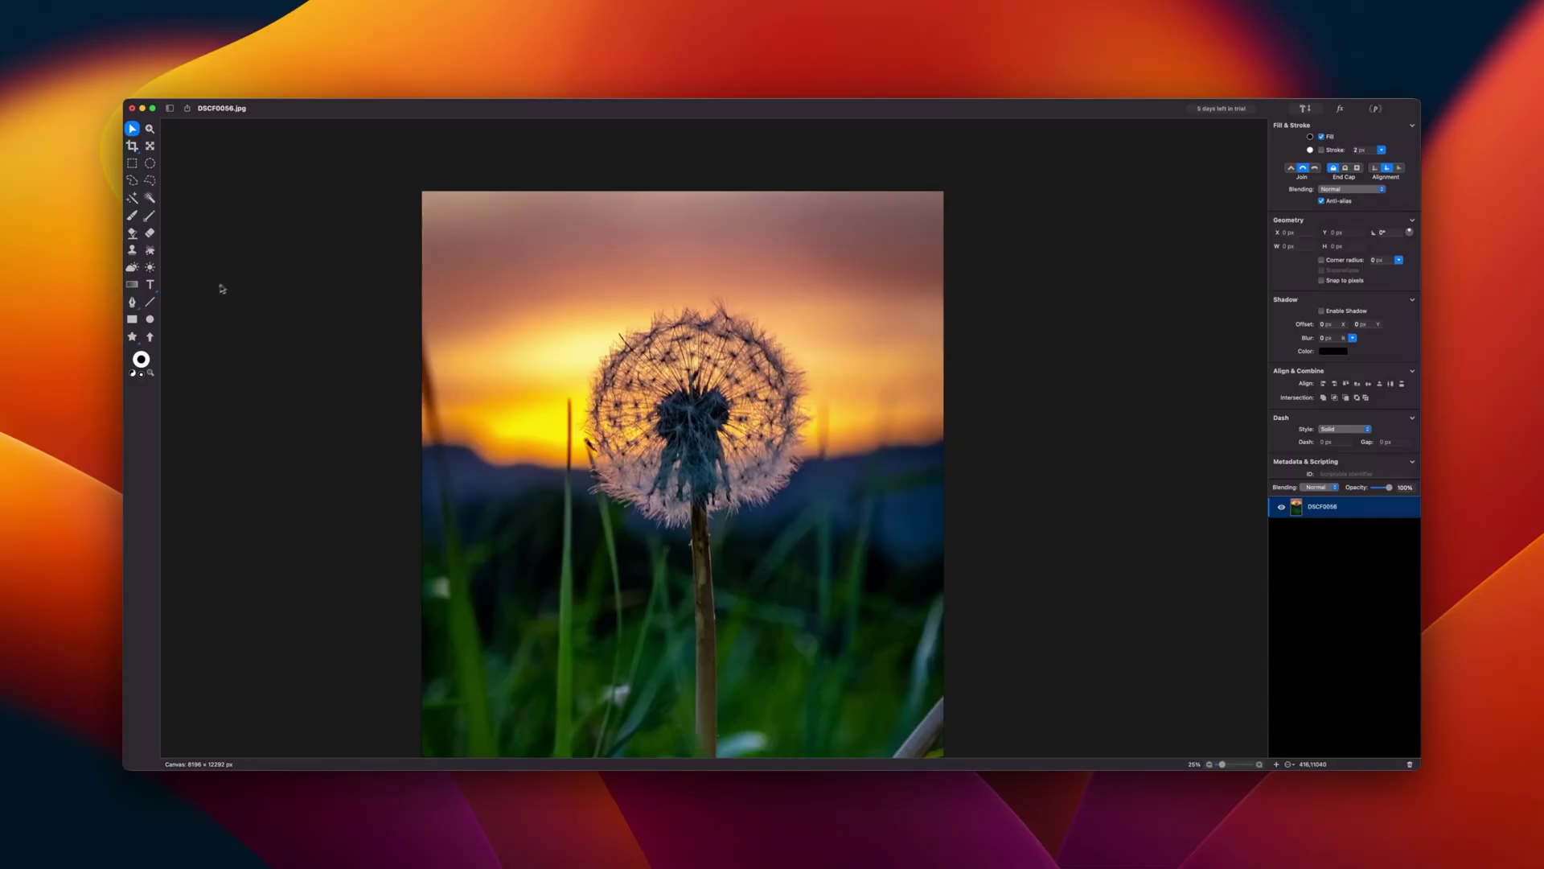
# Step: Add the text HAPPY BIRTHDAY above the dandelion and enlarge it to about 5176 px wide
pyautogui.press('t')
pyautogui.click(543, 245)
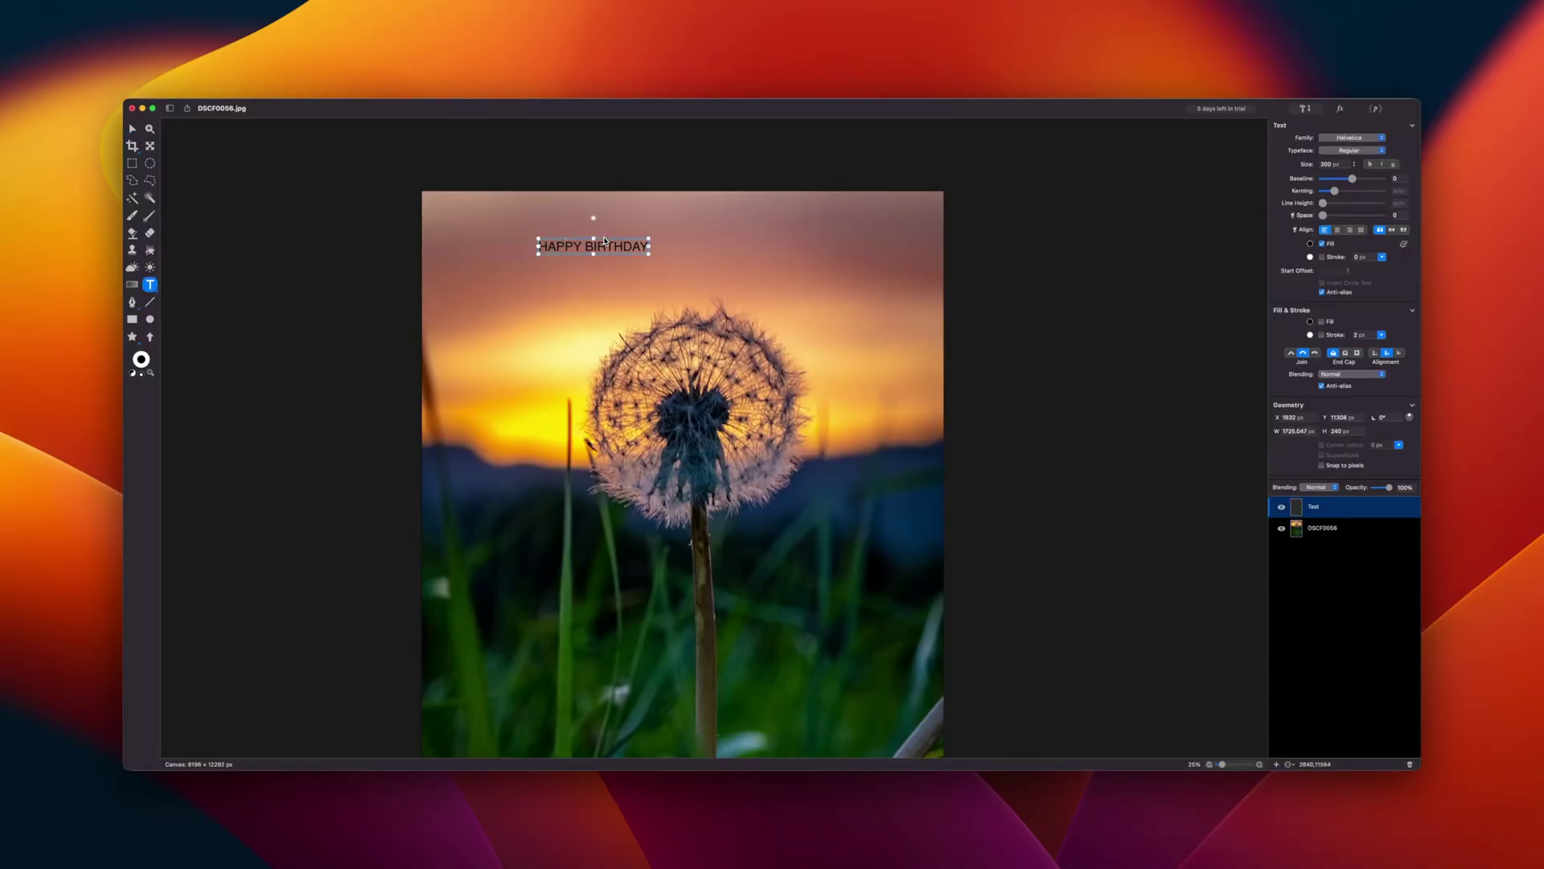
pyautogui.moveTo(648, 253); pyautogui.dragTo(868, 284)
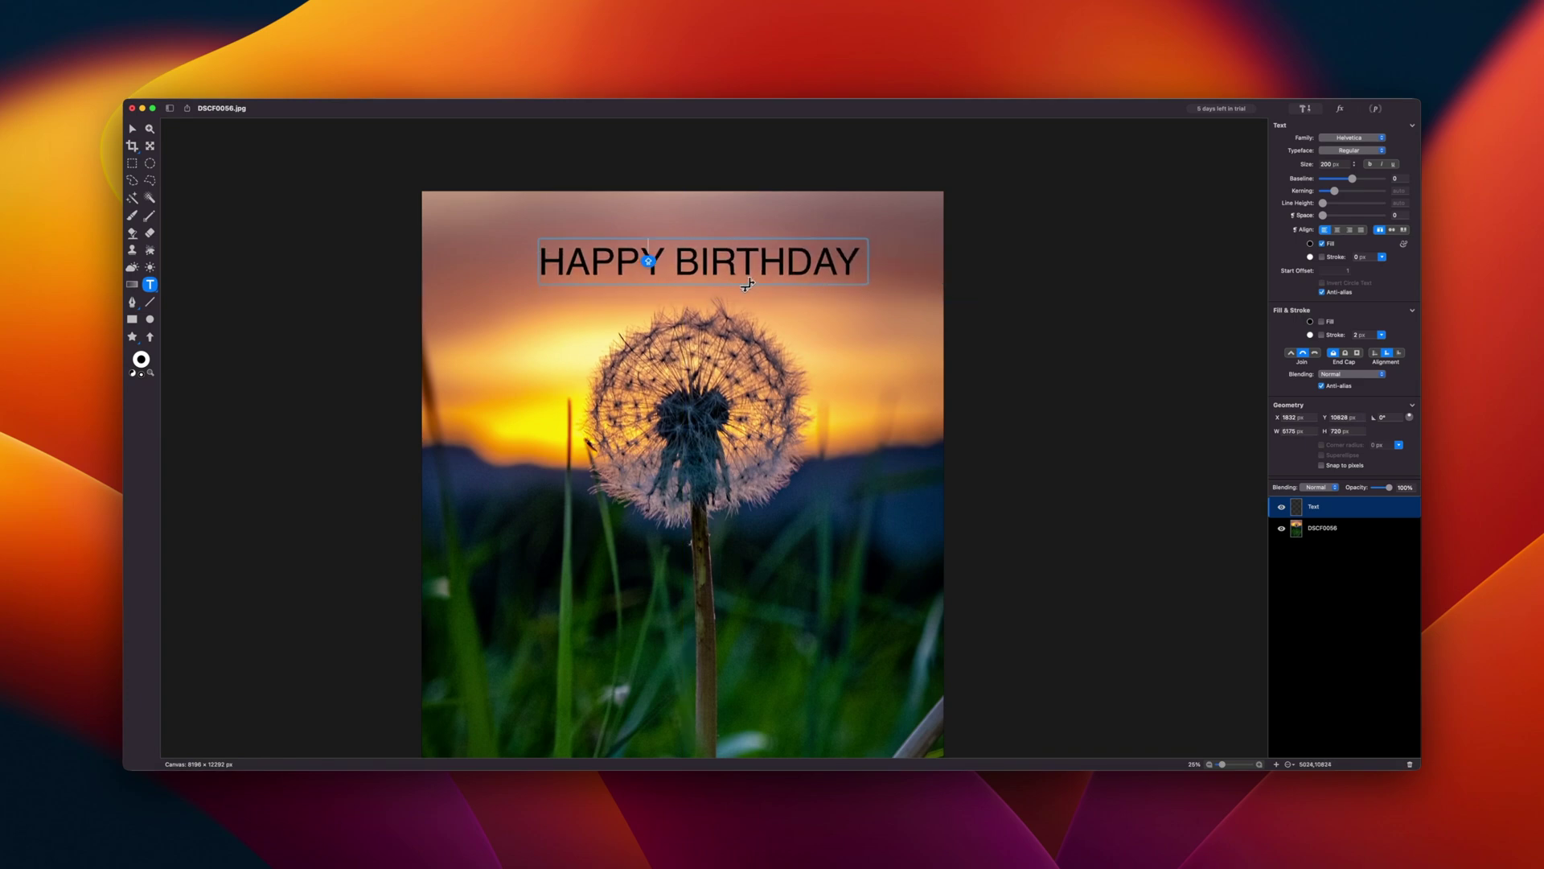
pyautogui.press('v')
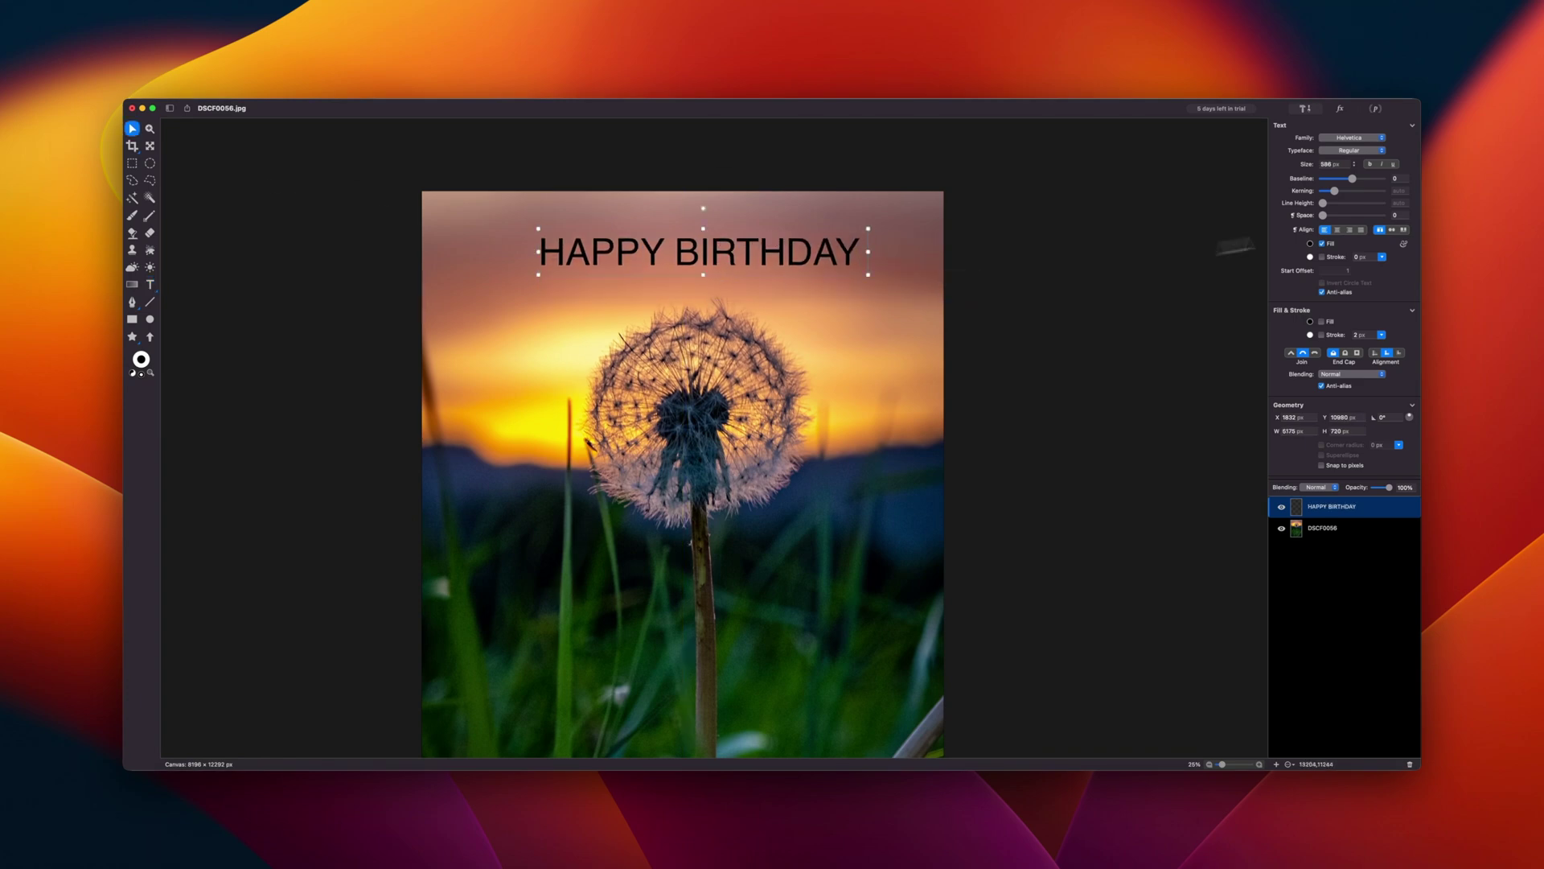
# Step: Set the HAPPY BIRTHDAY text in bold Hothouse and centre it horizontally in the sky above the dandelion
pyautogui.click(1367, 137)
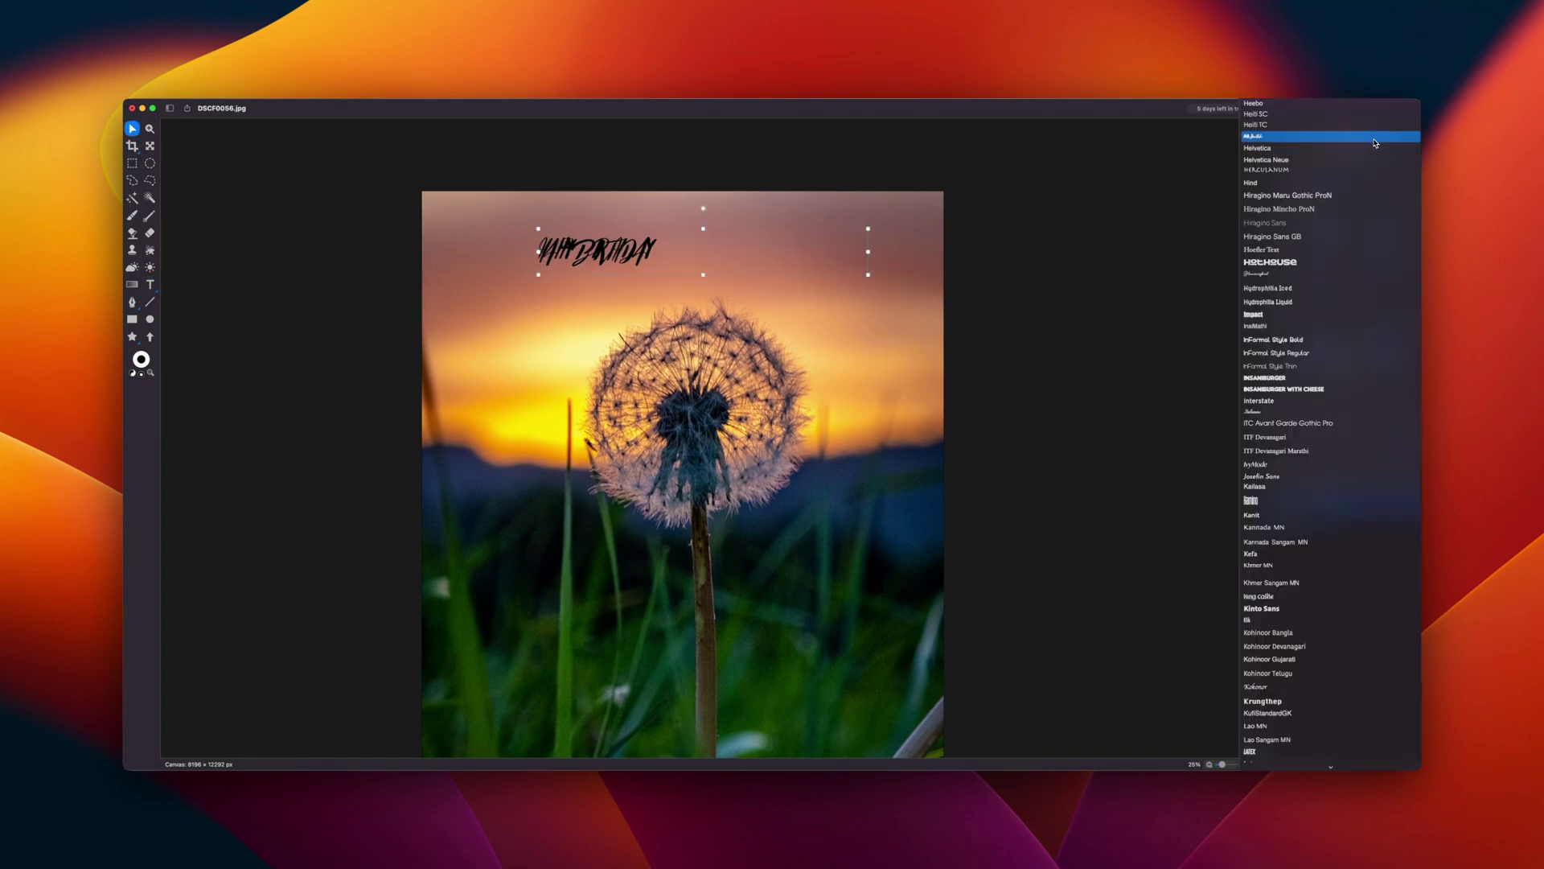
pyautogui.click(1351, 262)
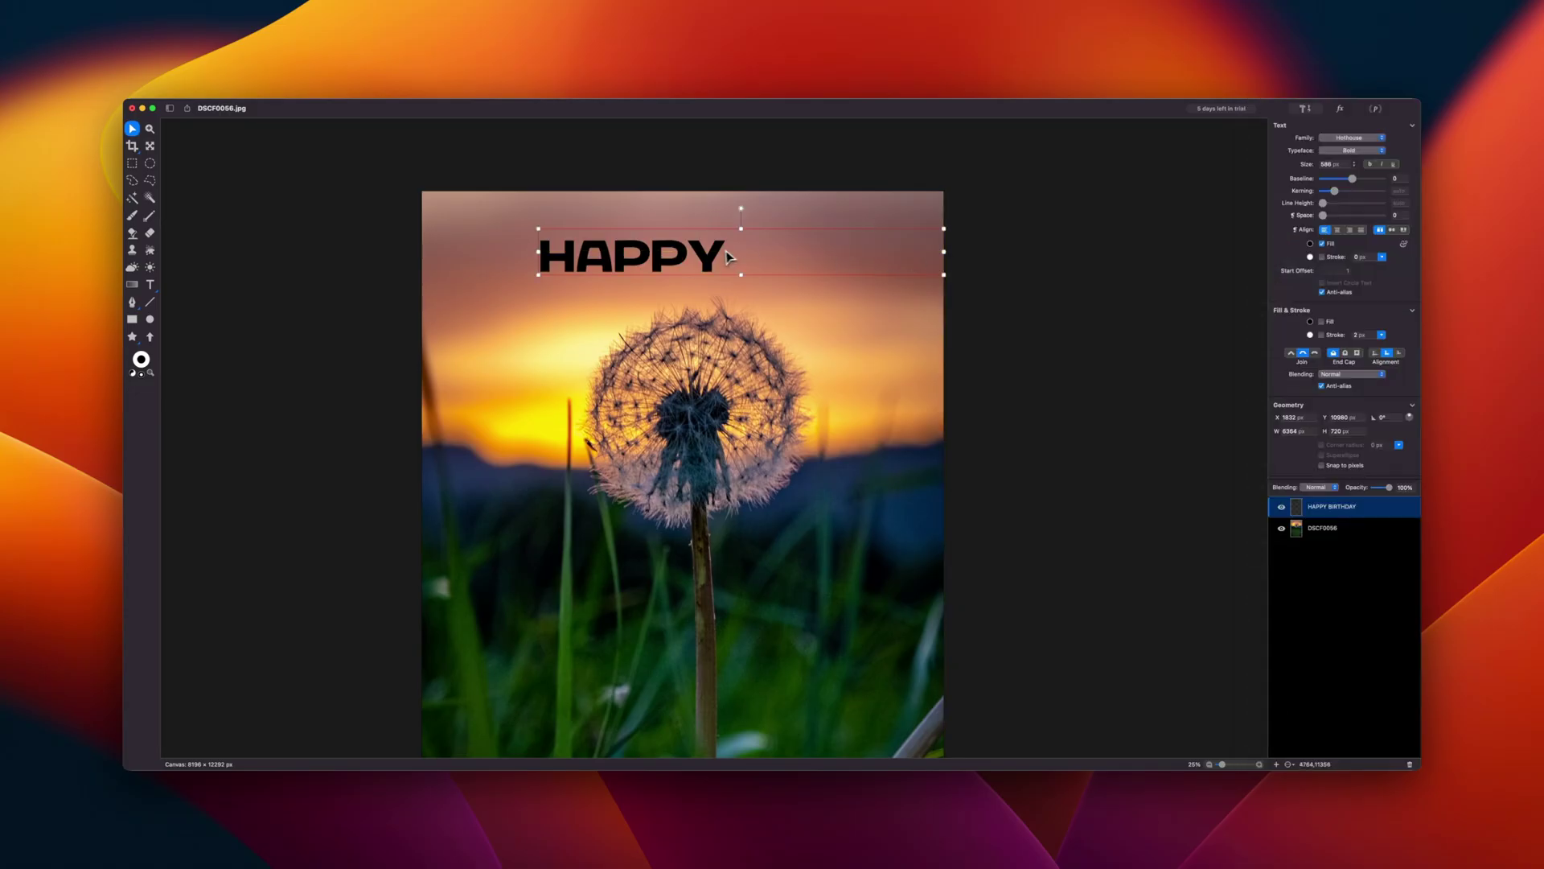
pyautogui.moveTo(728, 256); pyautogui.dragTo(637, 252)
pyautogui.moveTo(927, 247); pyautogui.dragTo(929, 242)
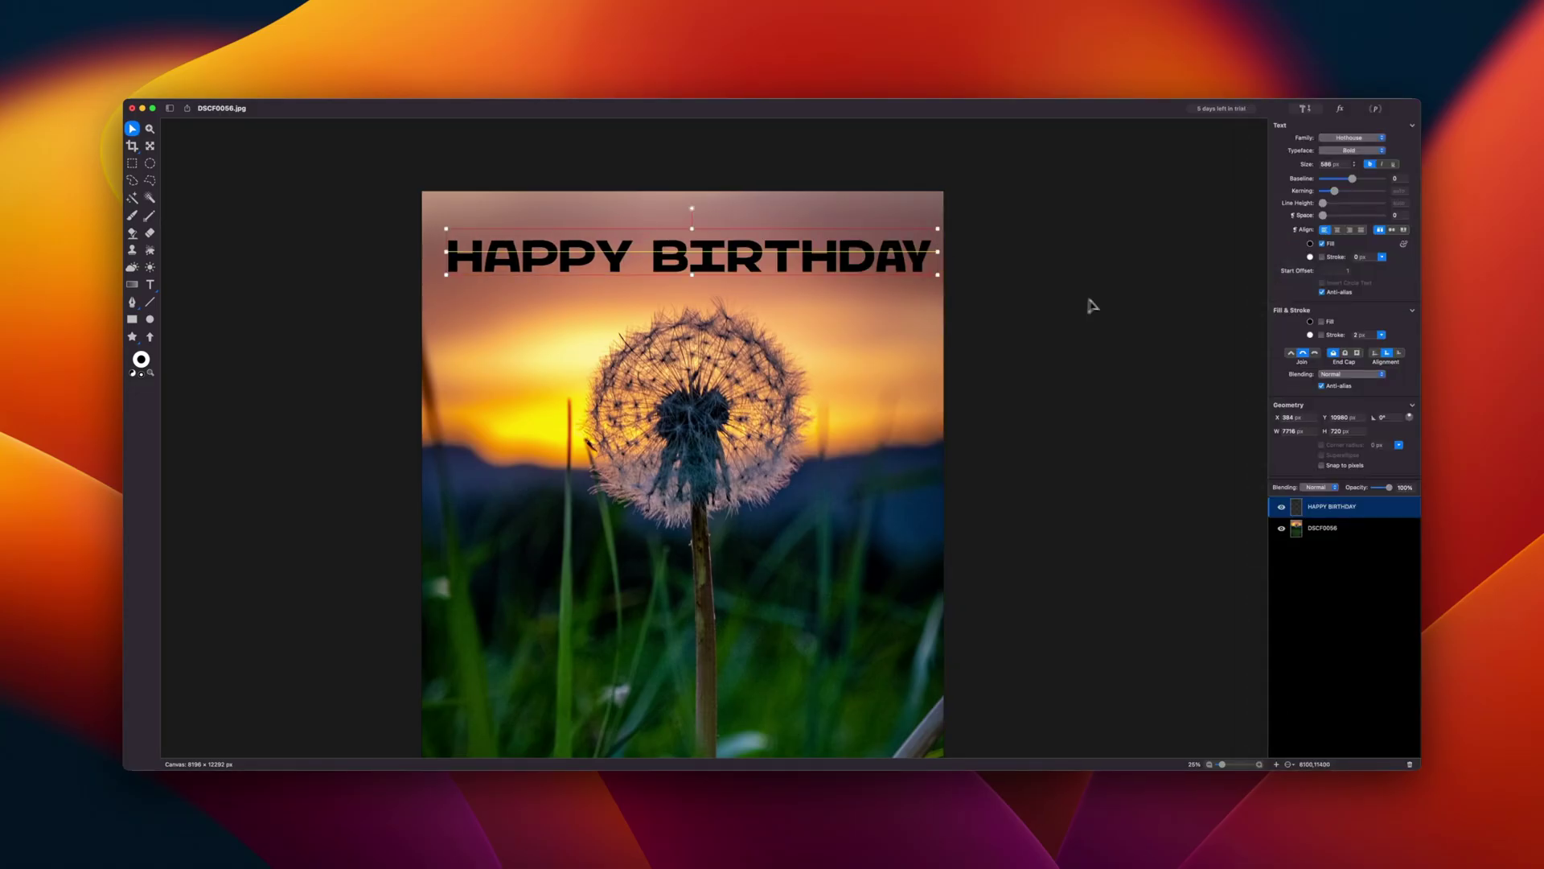
pyautogui.moveTo(821, 251)
pyautogui.mouseDown()
pyautogui.moveTo(803, 253)
pyautogui.moveTo(816, 247)
pyautogui.mouseUp()
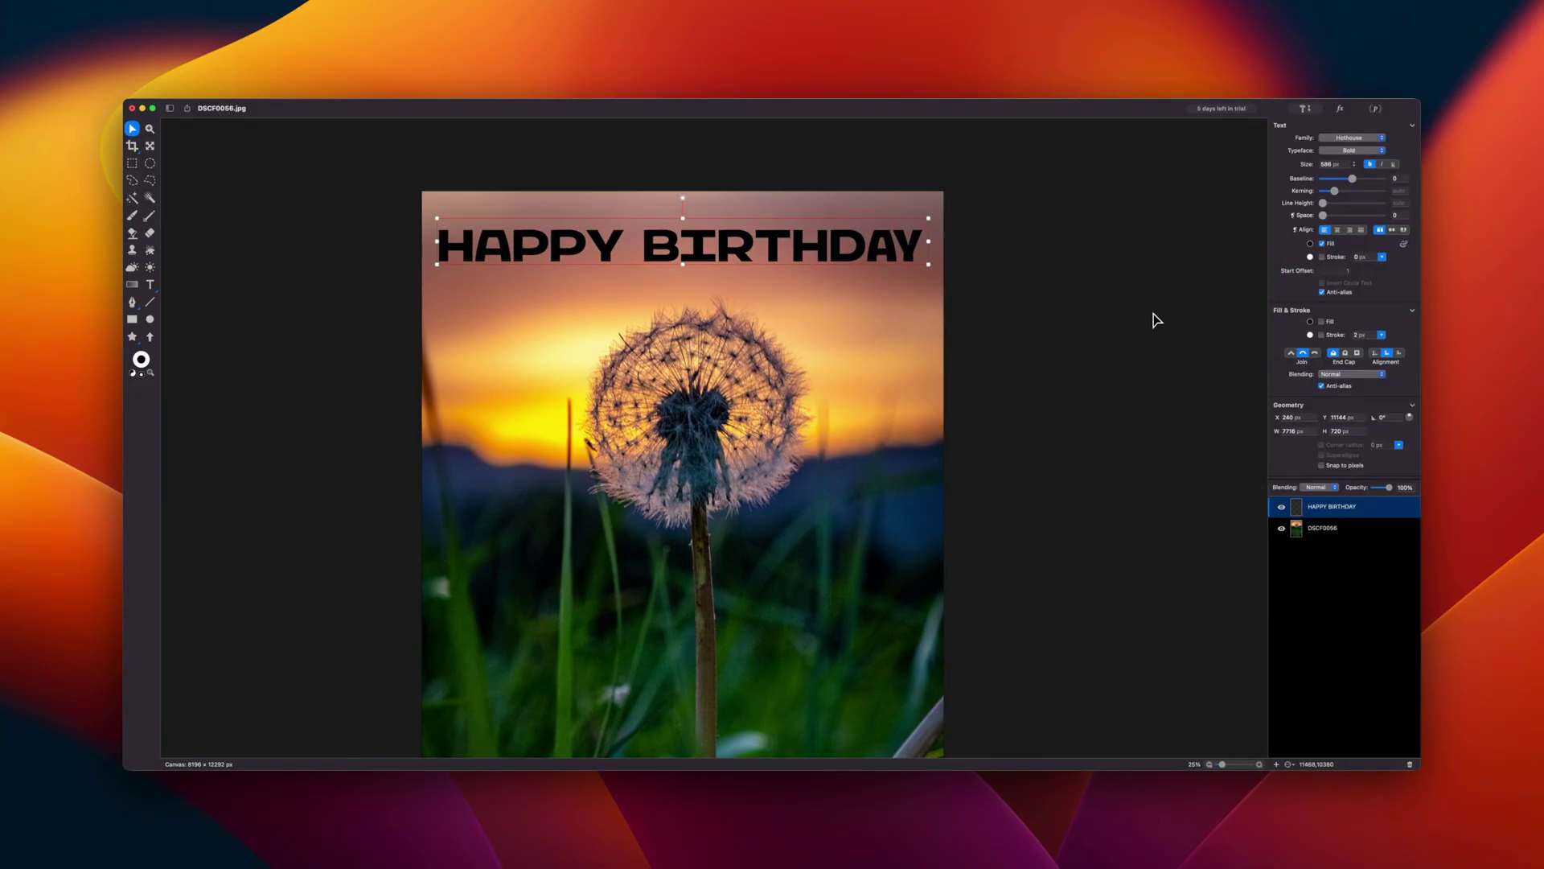
# Step: Change the fill colour of the HAPPY BIRTHDAY text
pyautogui.click(1311, 245)
pyautogui.moveTo(1256, 243); pyautogui.dragTo(1284, 175)
pyautogui.click(1123, 411)
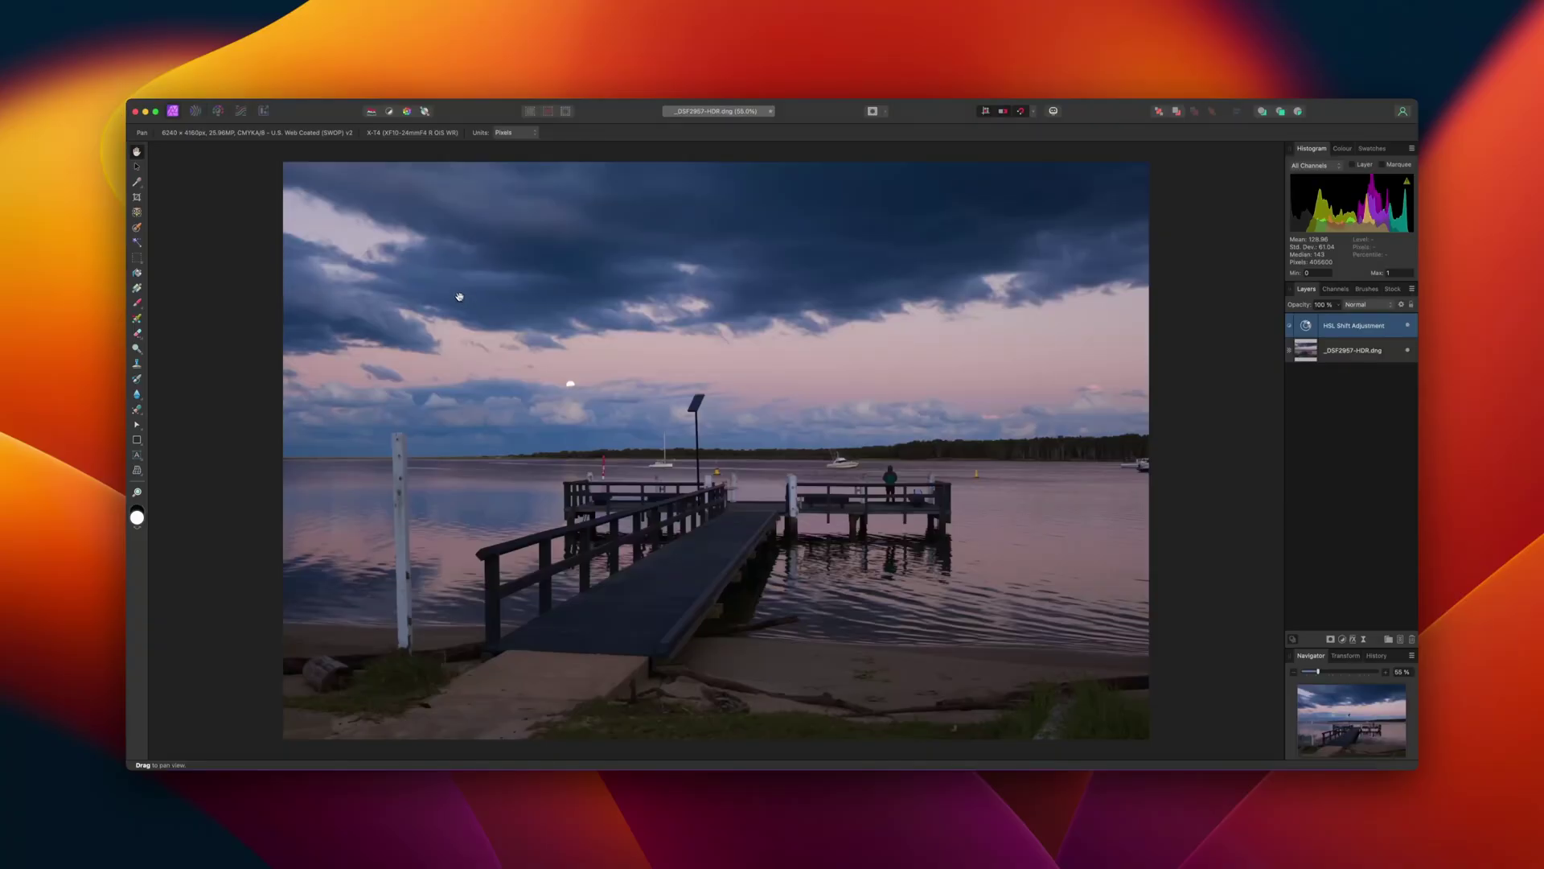
# Step: In Affinity Photo, add a Curves adjustment layer to the jetty photo and adjust the curve's shadow and highlight points
pyautogui.click(317, 105)
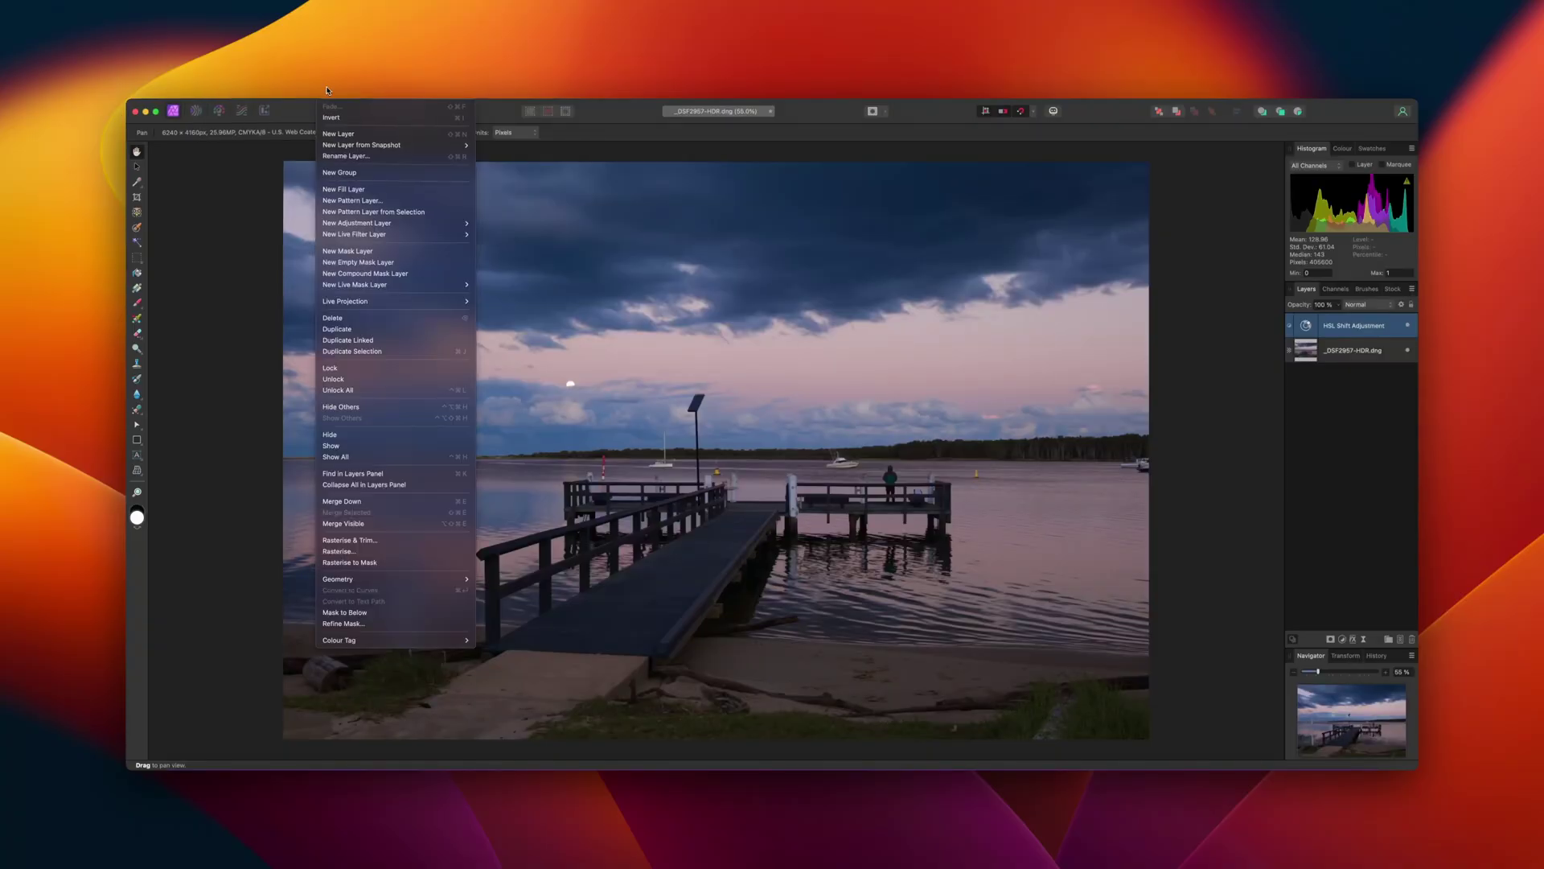
pyautogui.moveTo(401, 226)
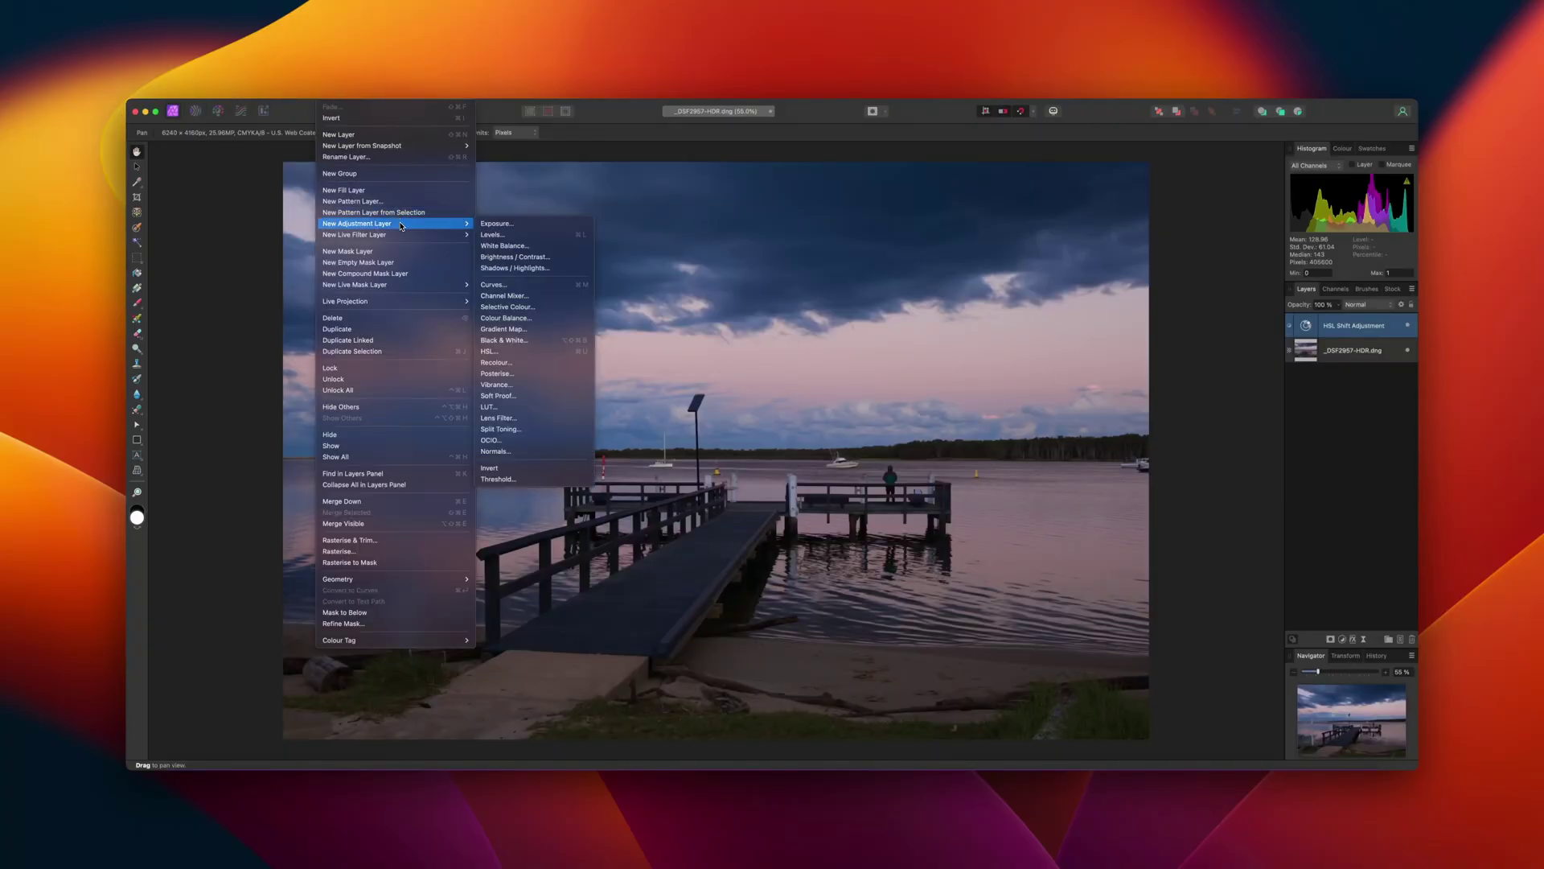
pyautogui.click(533, 289)
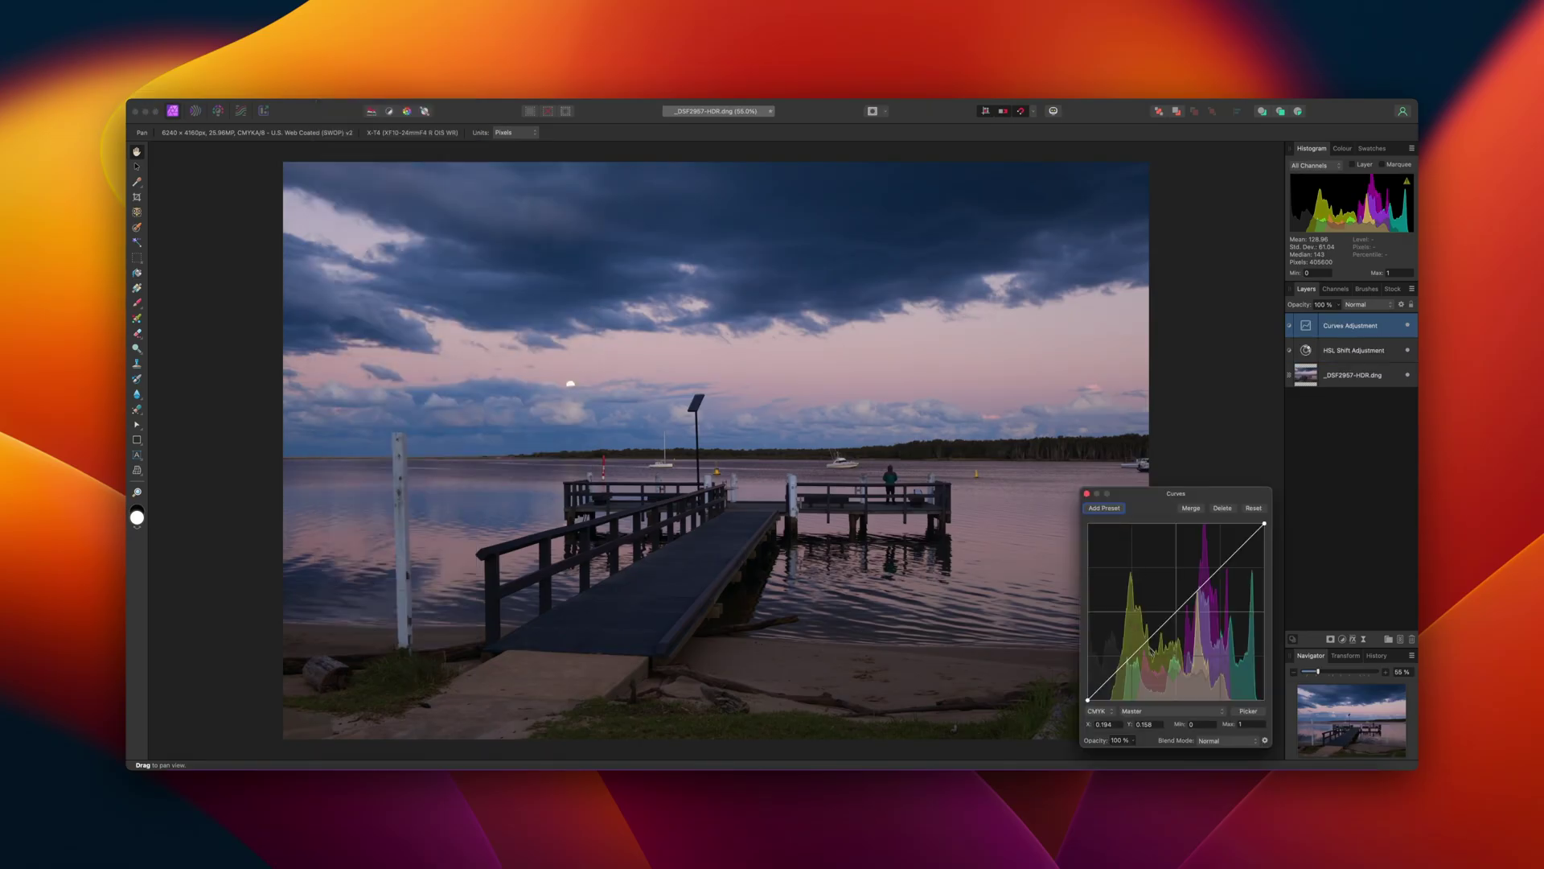
pyautogui.moveTo(1130, 668); pyautogui.dragTo(1125, 664)
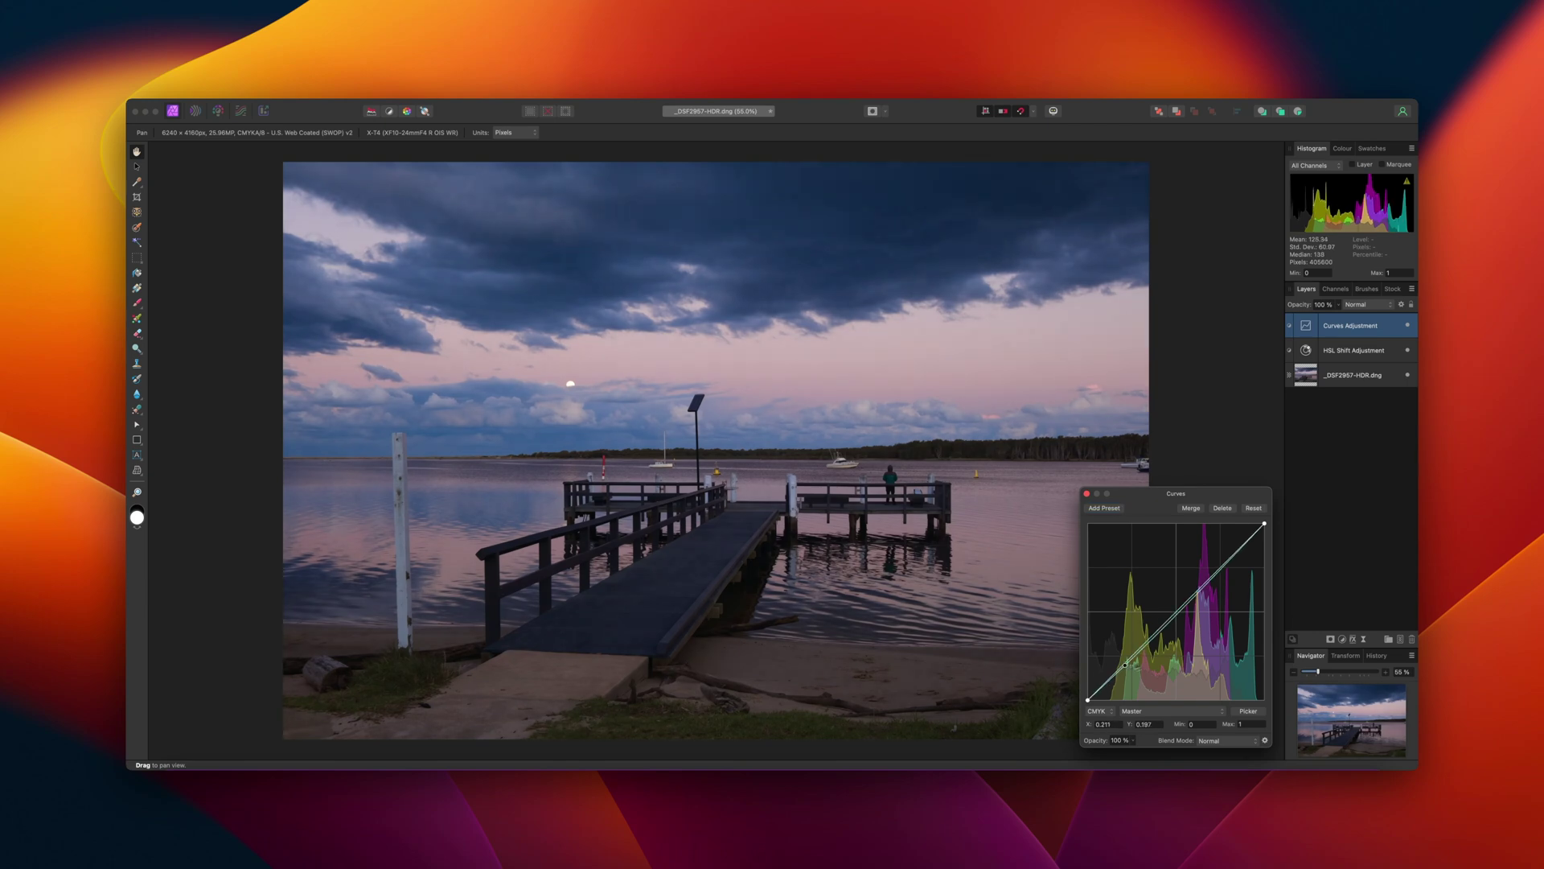
pyautogui.moveTo(1220, 574); pyautogui.dragTo(1219, 576)
pyautogui.moveTo(1125, 664); pyautogui.dragTo(1123, 664)
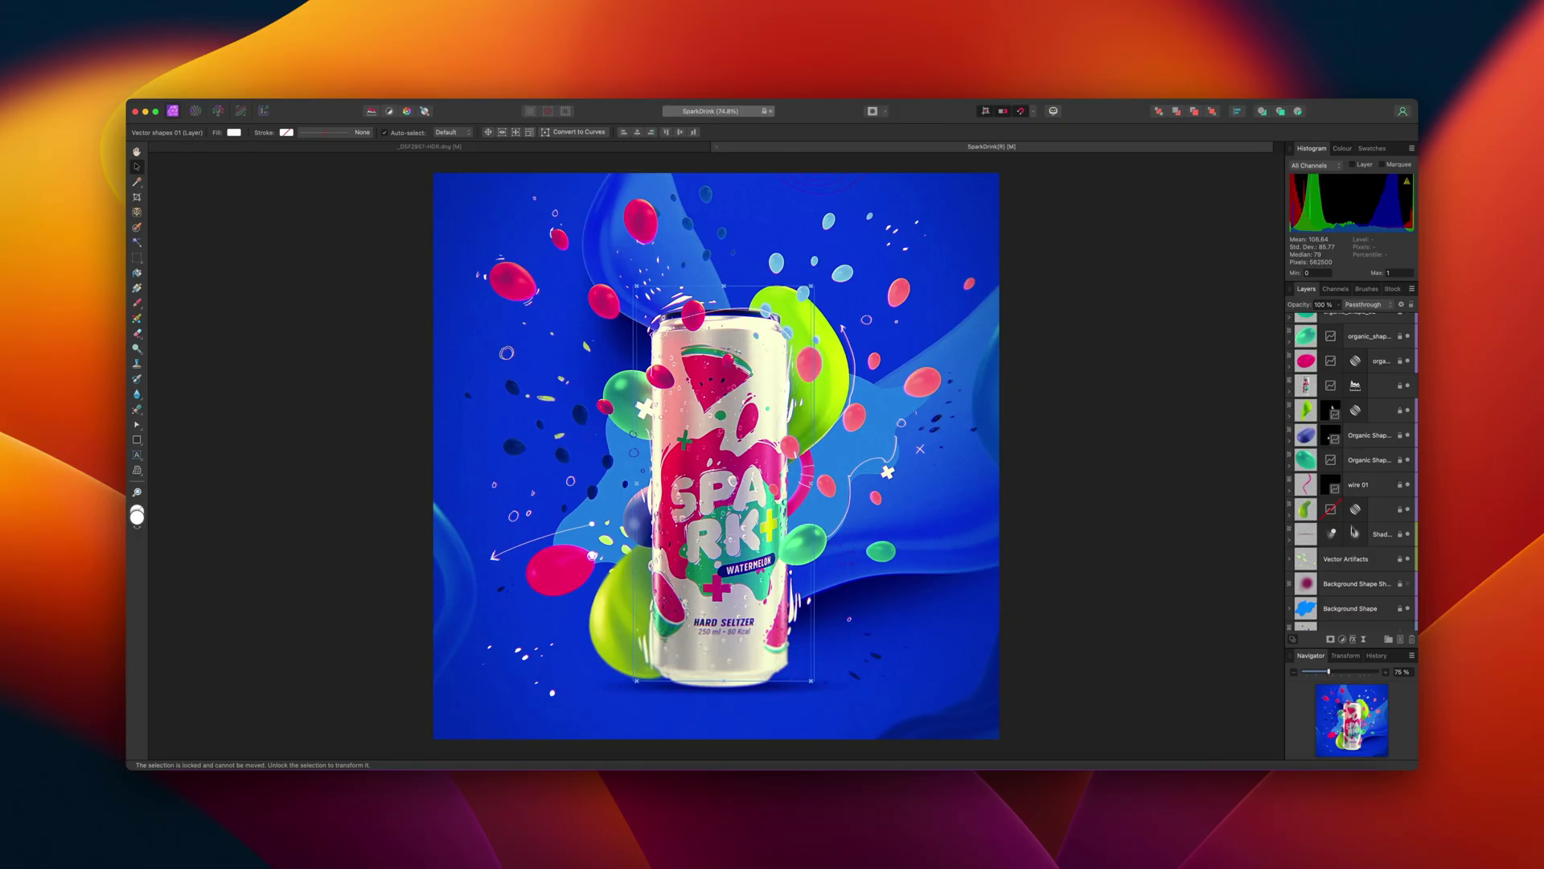
# Step: Unlock the Background Shape Shadow layer in the SparkDrink document, then enlarge and reposition it
pyautogui.click(1383, 589)
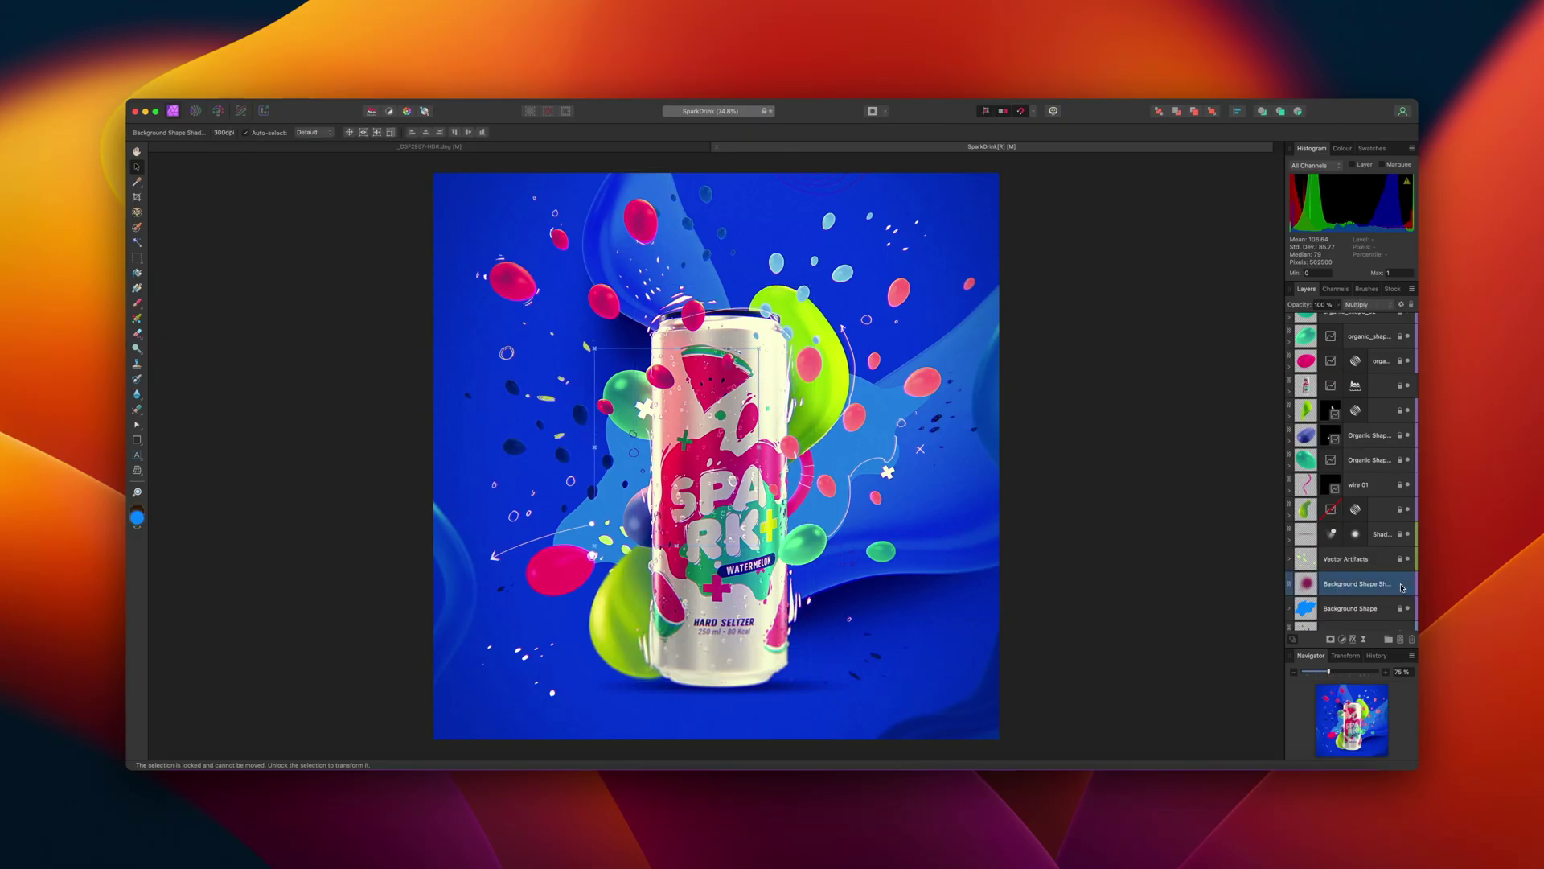
pyautogui.moveTo(837, 600); pyautogui.dragTo(889, 529)
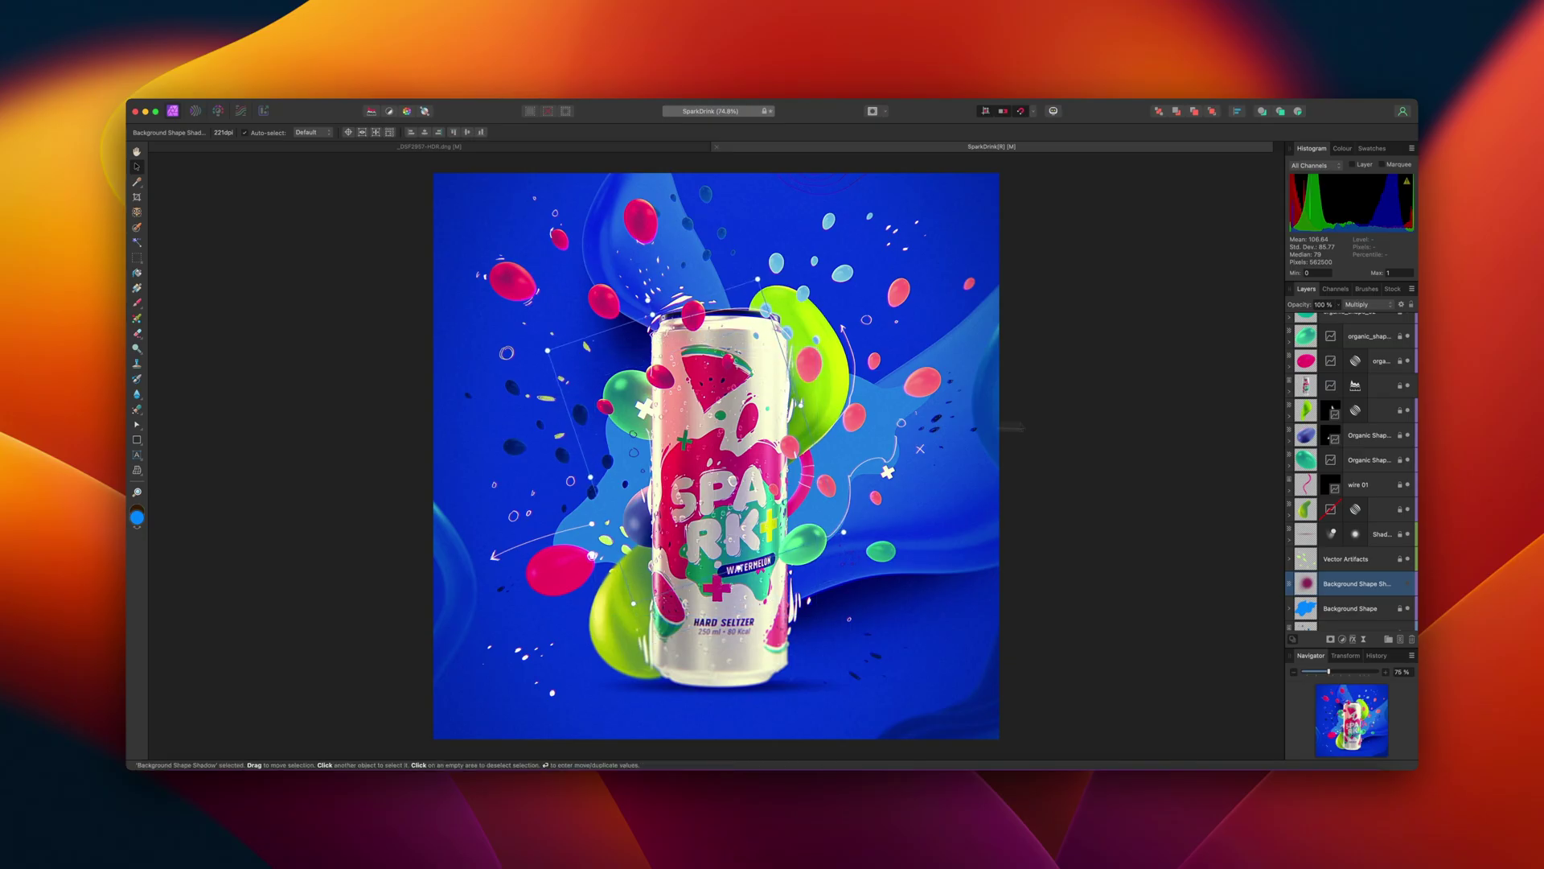
# Step: Unlock the watermelon can's image layer and scale the can up slightly
pyautogui.click(1308, 389)
pyautogui.click(1400, 389)
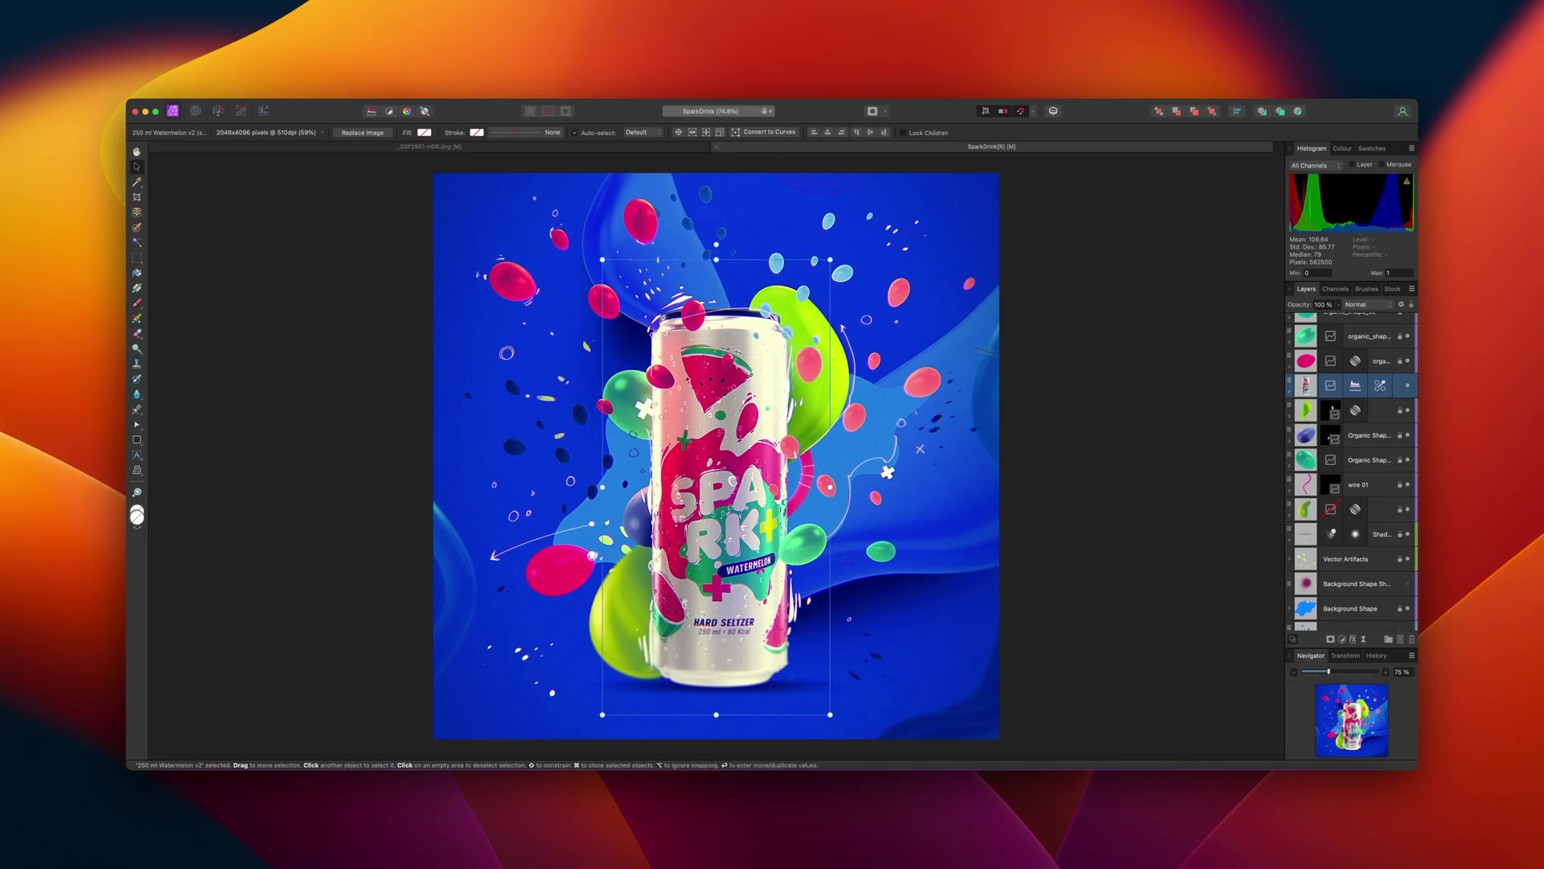
pyautogui.moveTo(829, 260)
pyautogui.mouseDown()
pyautogui.moveTo(848, 241)
pyautogui.moveTo(836, 254)
pyautogui.mouseUp()
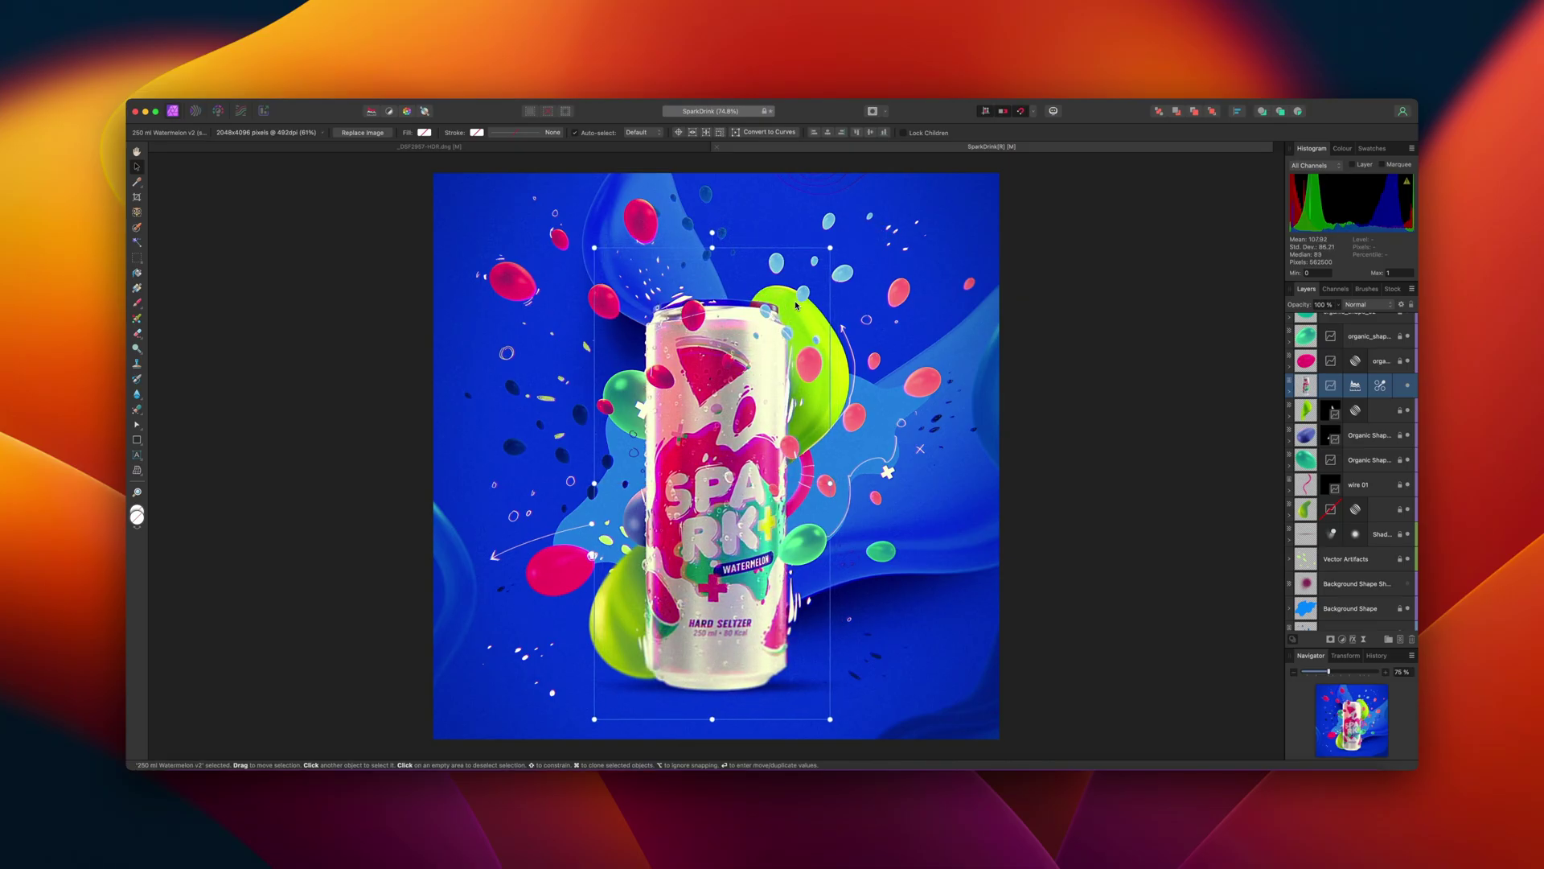
# Step: Unlock the green organic_shape_02 layer, enlarge the blob and move it down beside the can's base
pyautogui.click(1304, 341)
pyautogui.click(1400, 336)
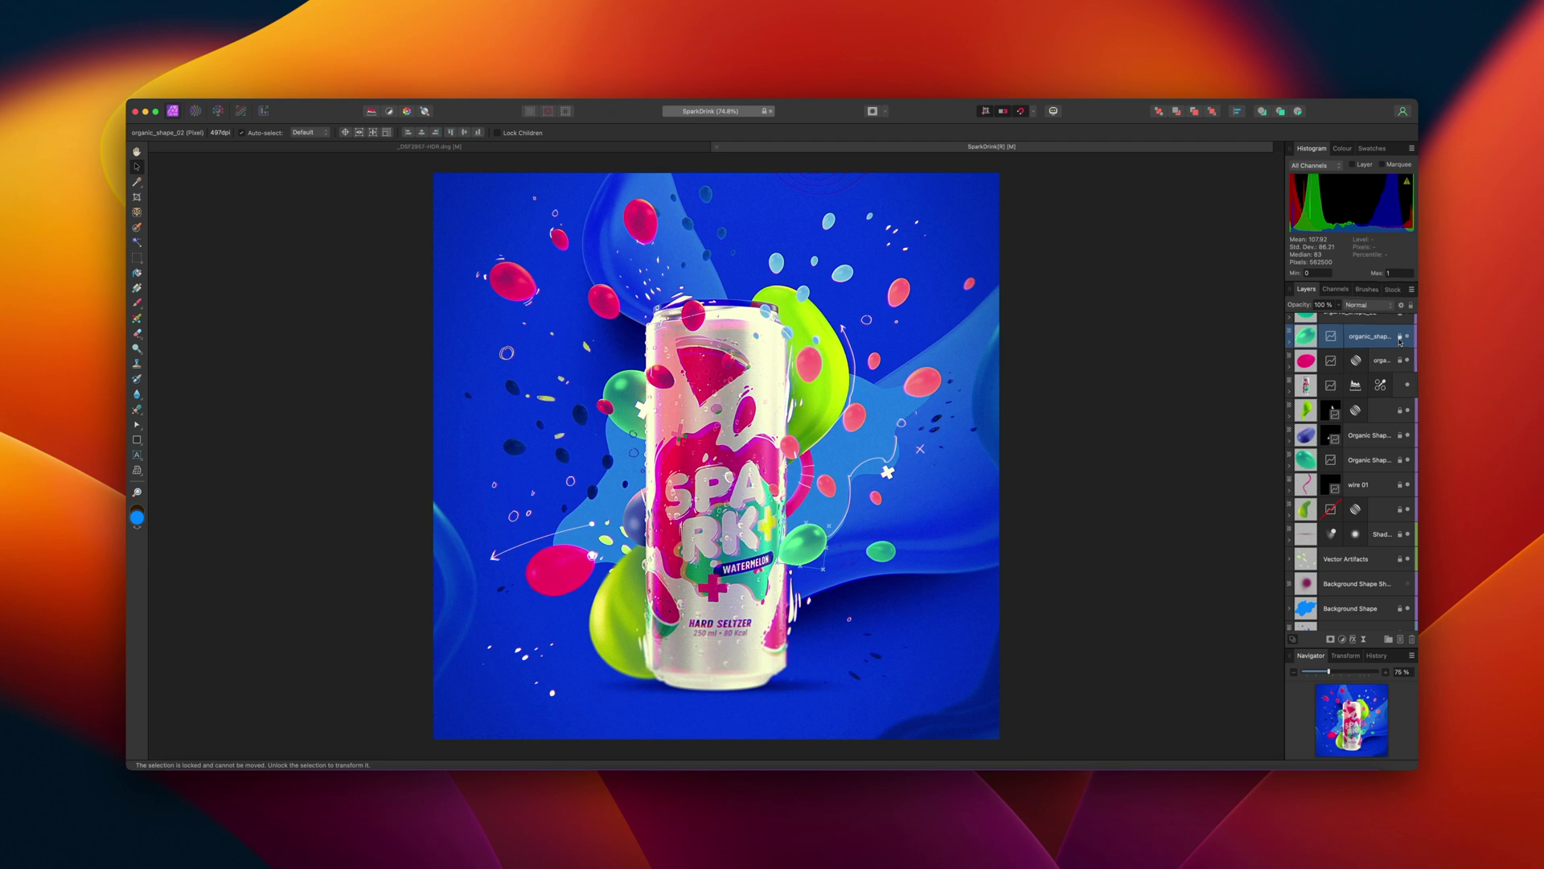
pyautogui.moveTo(824, 571); pyautogui.dragTo(853, 605)
pyautogui.moveTo(845, 547); pyautogui.dragTo(840, 619)
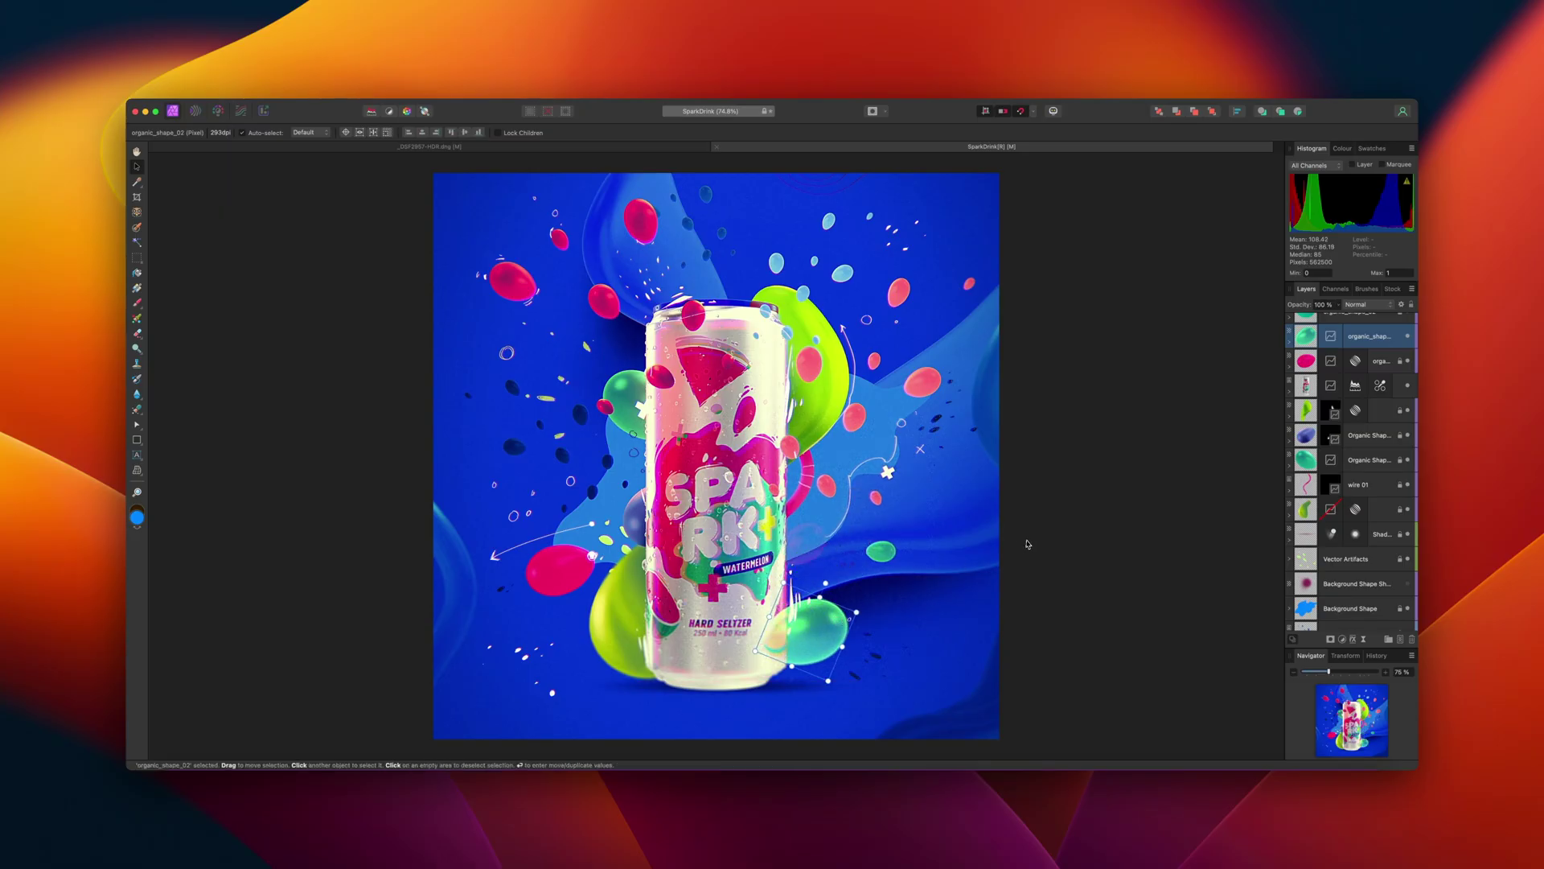